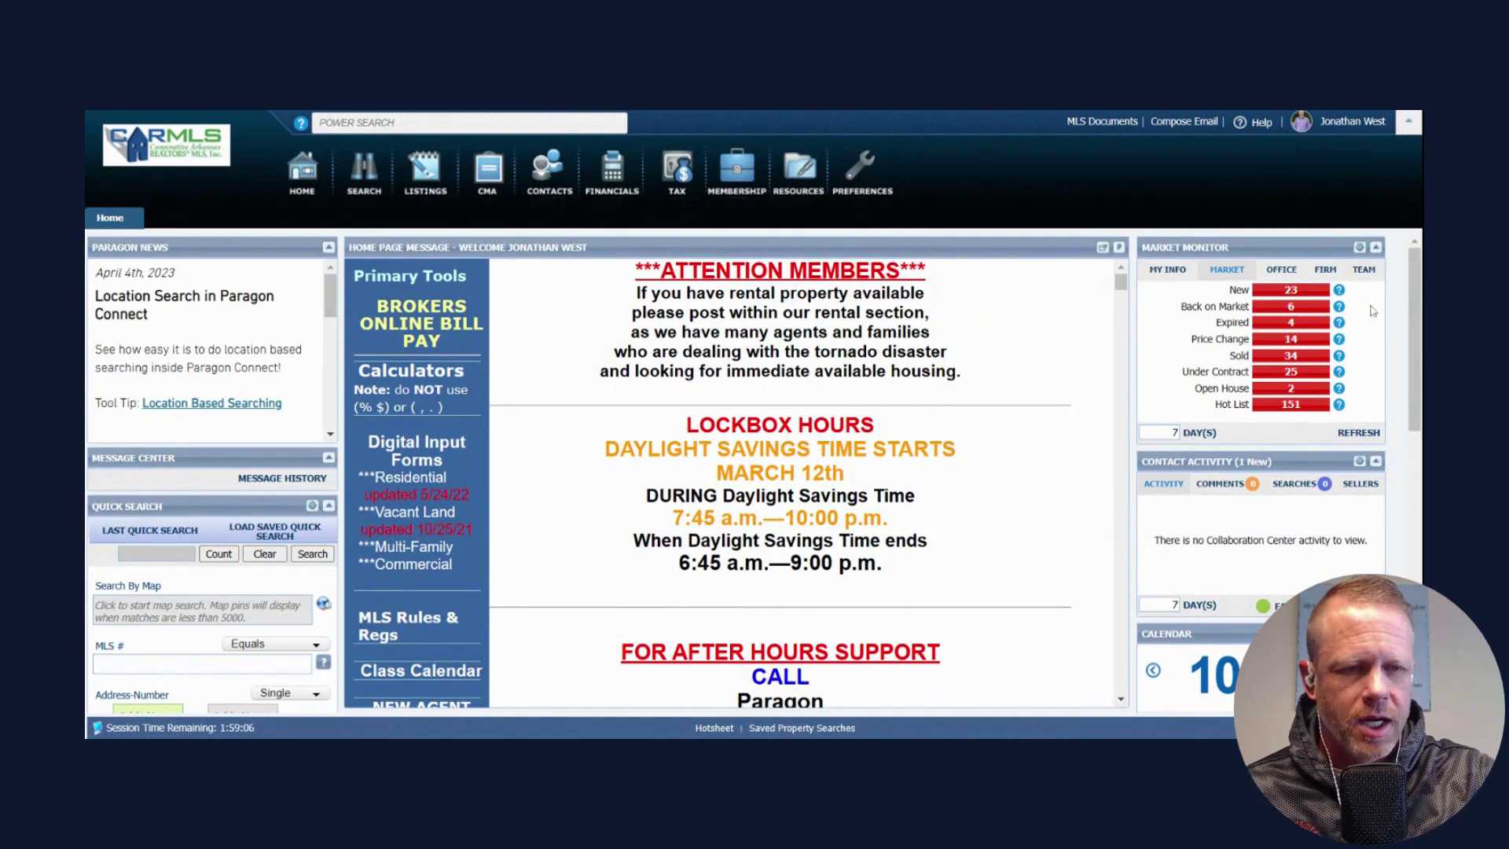
Step: View the CMA Summary report for the Market Monitor's new listings down to its summary rows, and return to the spreadsheet
{"action": "left_click", "coordinate": [1290, 291]}
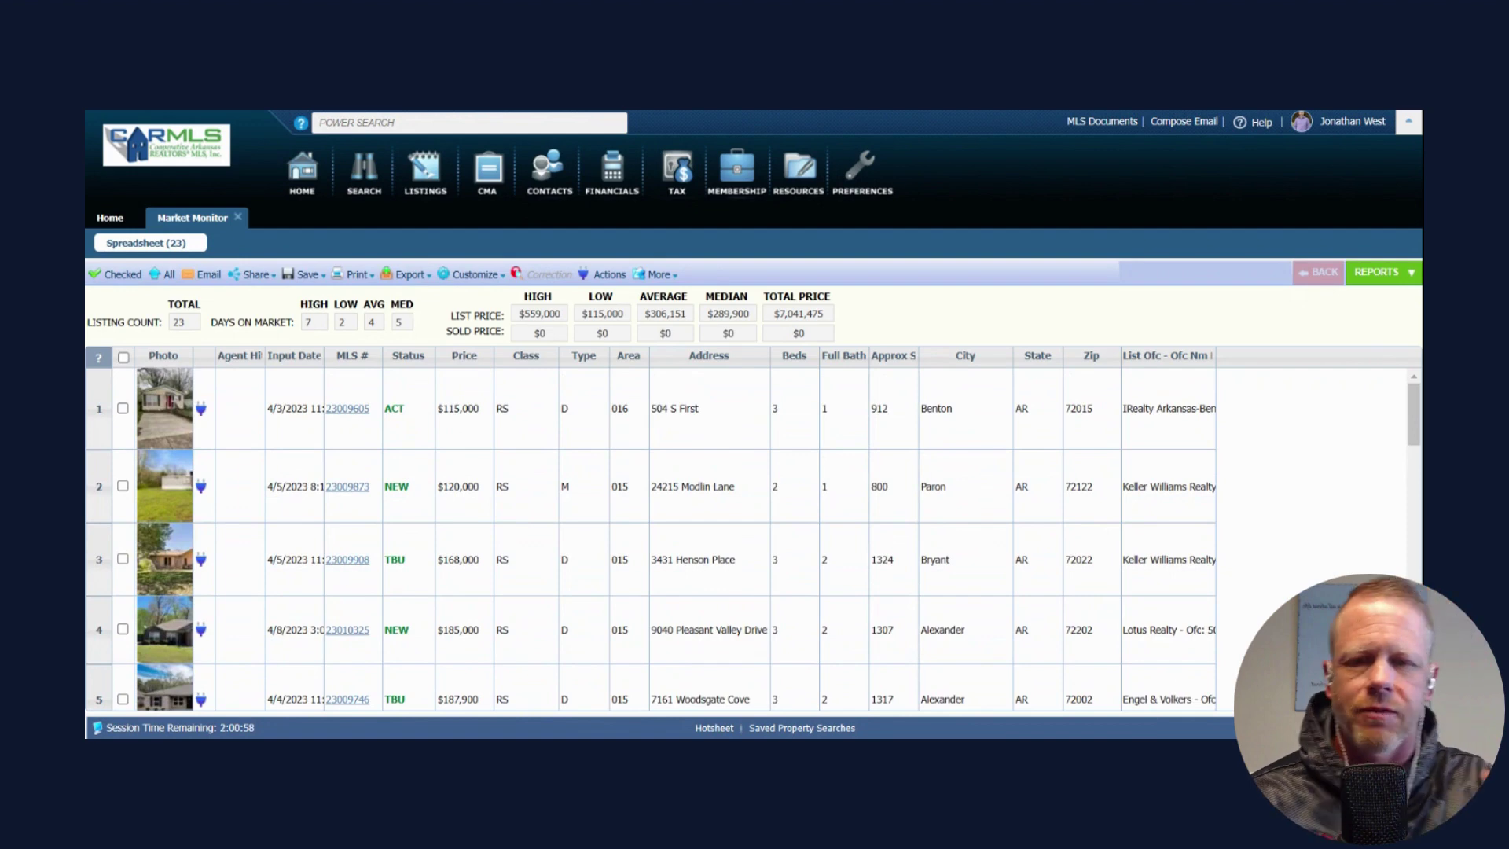
{"action": "left_click", "coordinate": [1383, 272]}
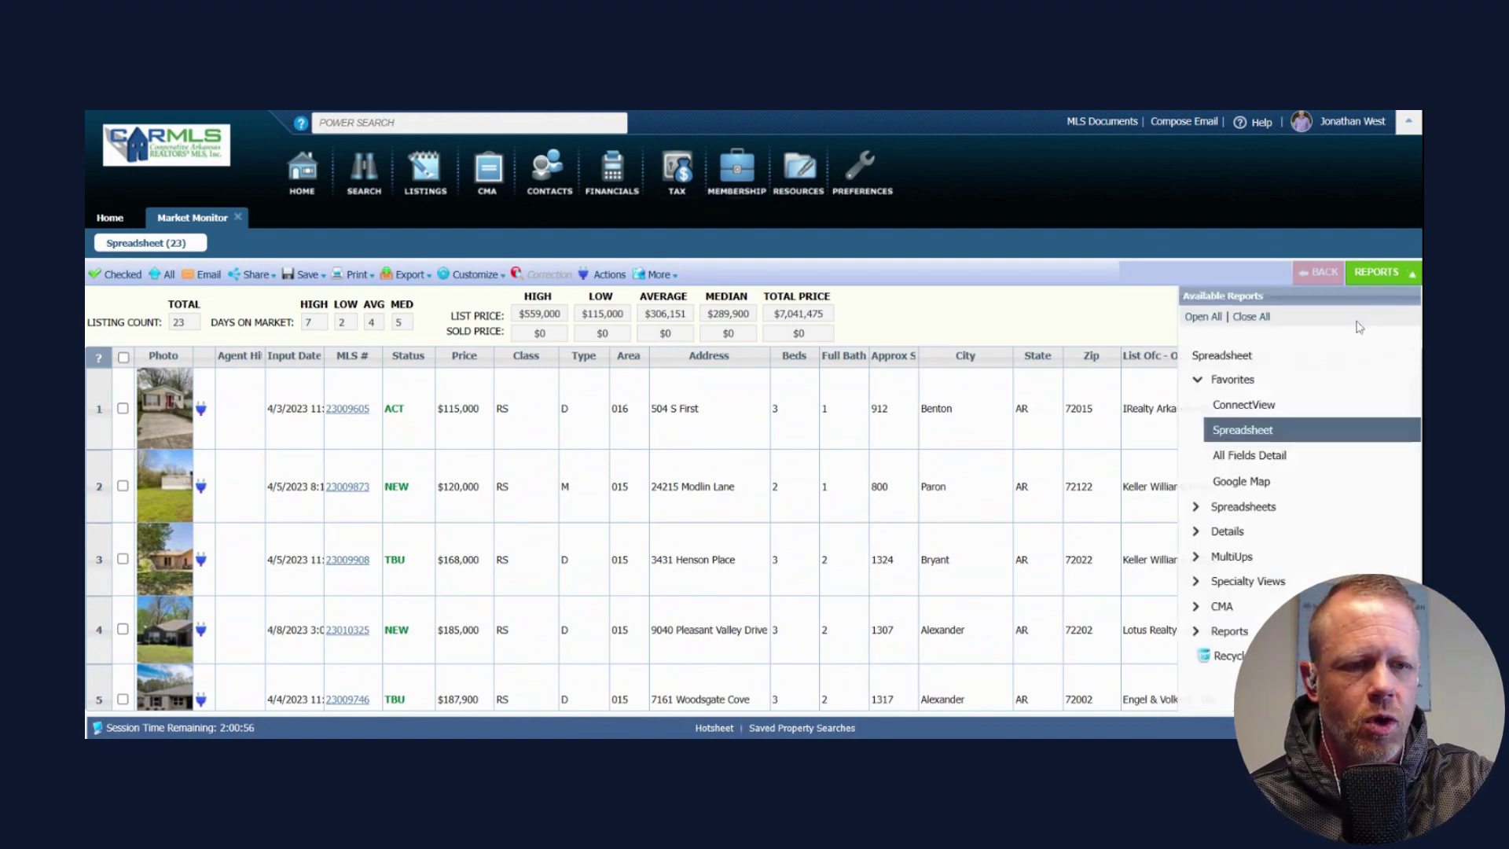
{"action": "left_click", "coordinate": [1240, 610]}
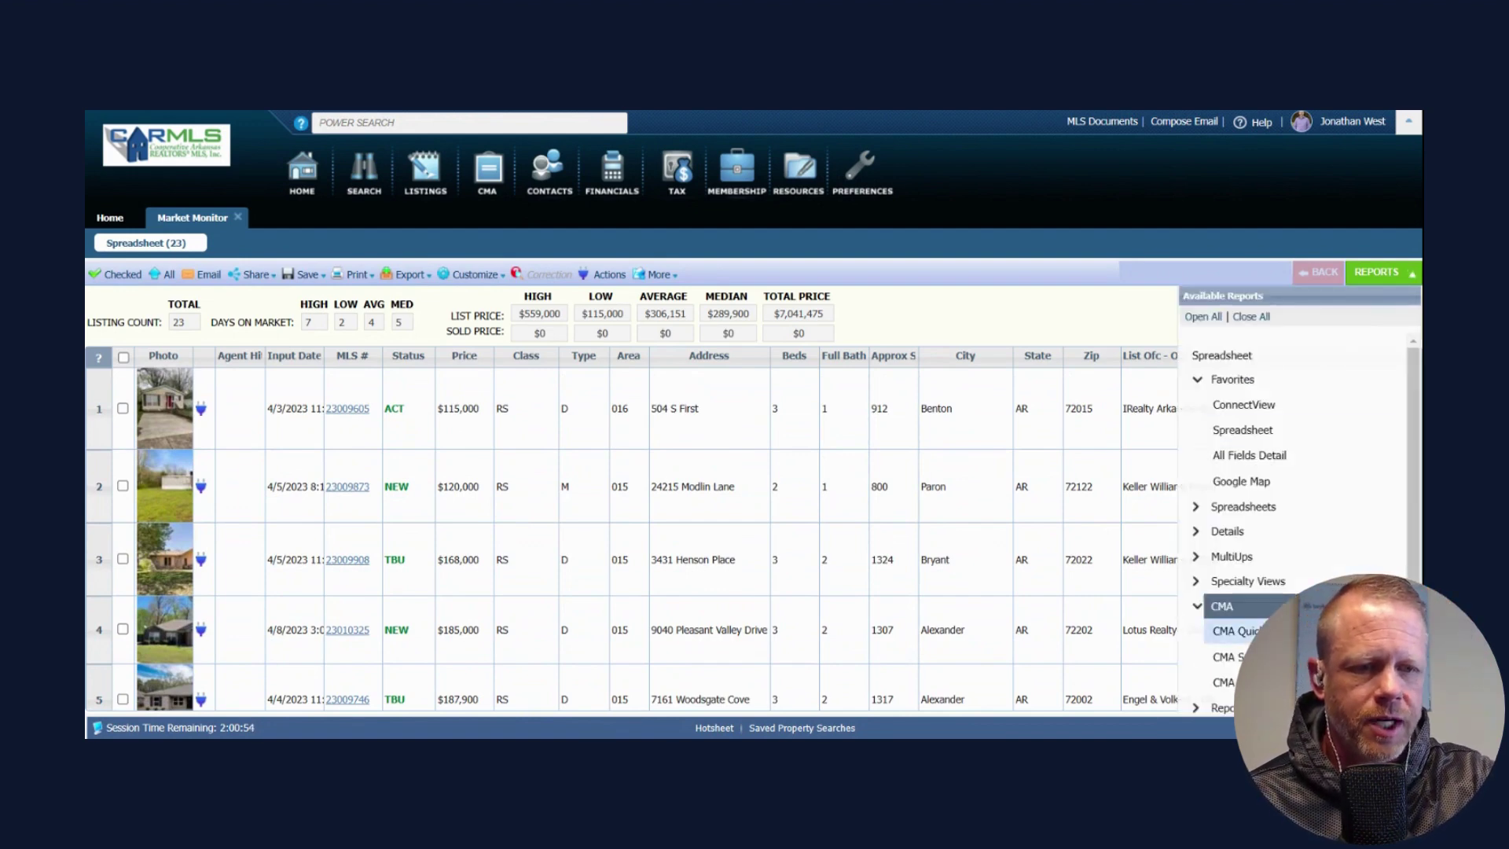
{"action": "left_click", "coordinate": [1234, 630]}
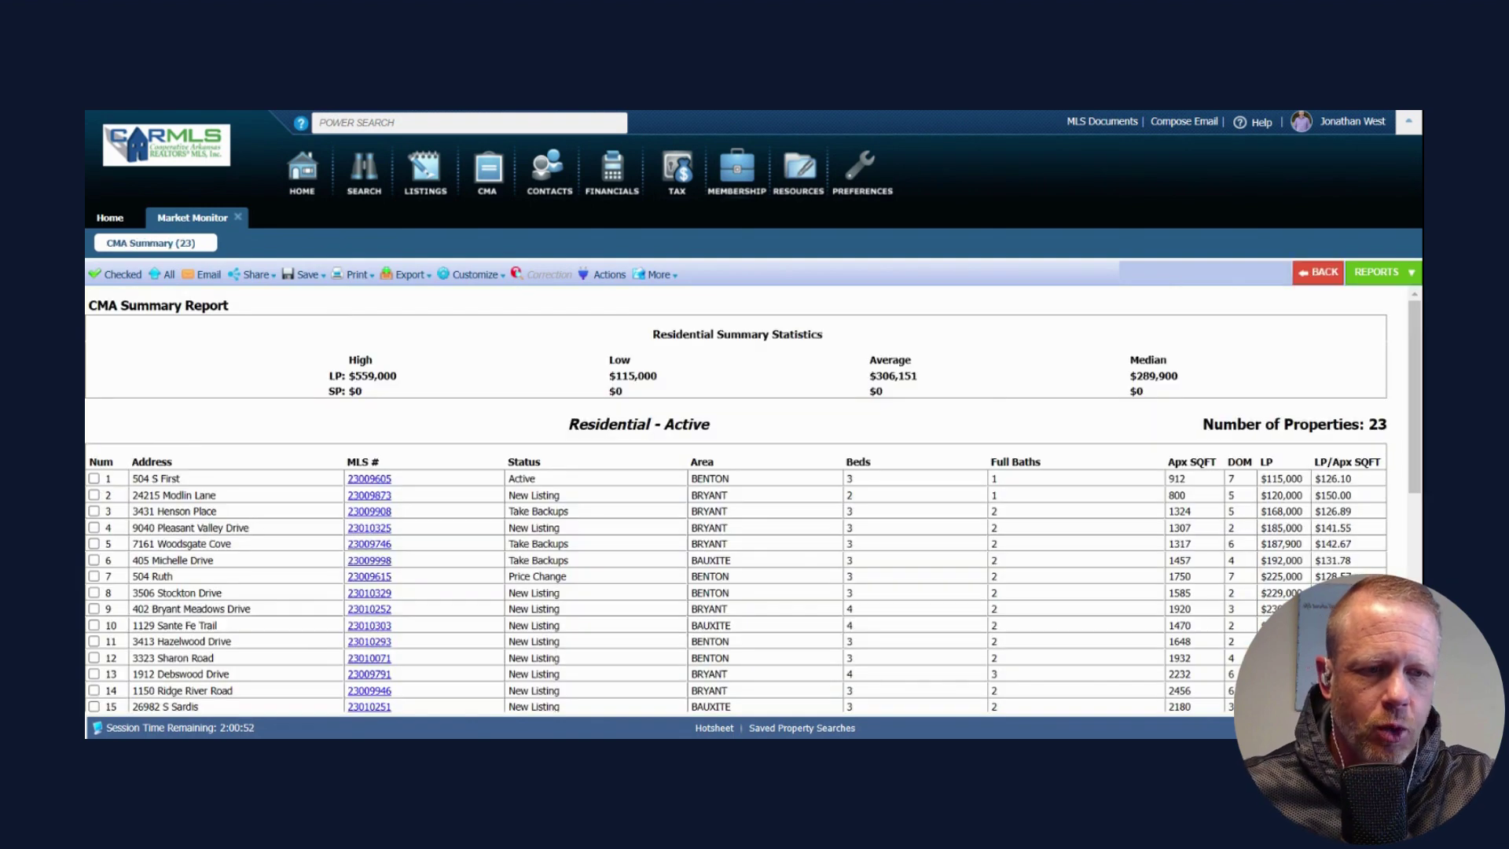
{"action": "scroll", "coordinate": [739, 503], "scroll_direction": "down", "scroll_amount": 5}
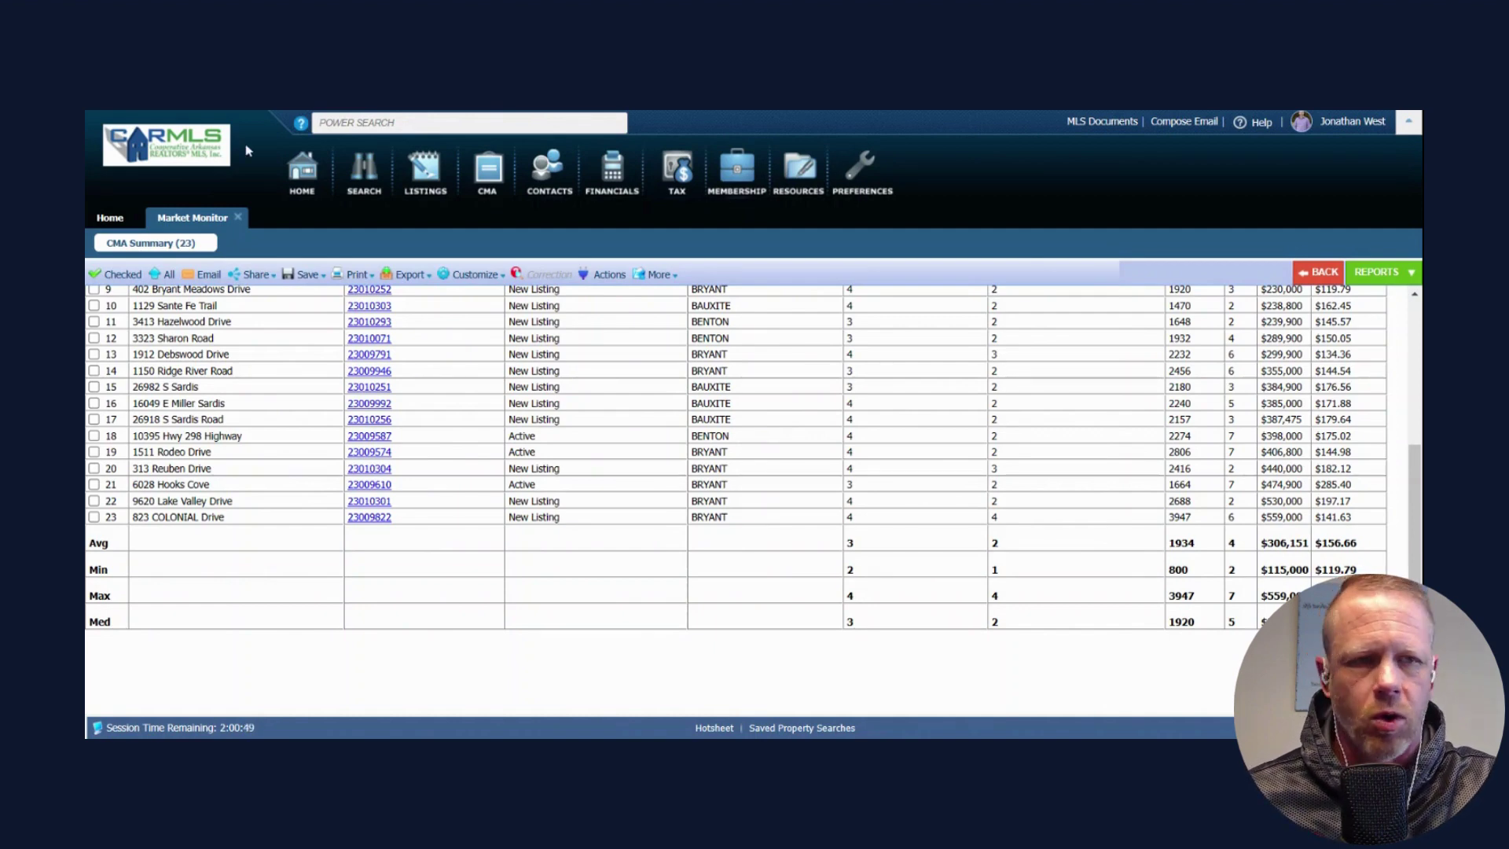
{"action": "left_click", "coordinate": [1322, 272]}
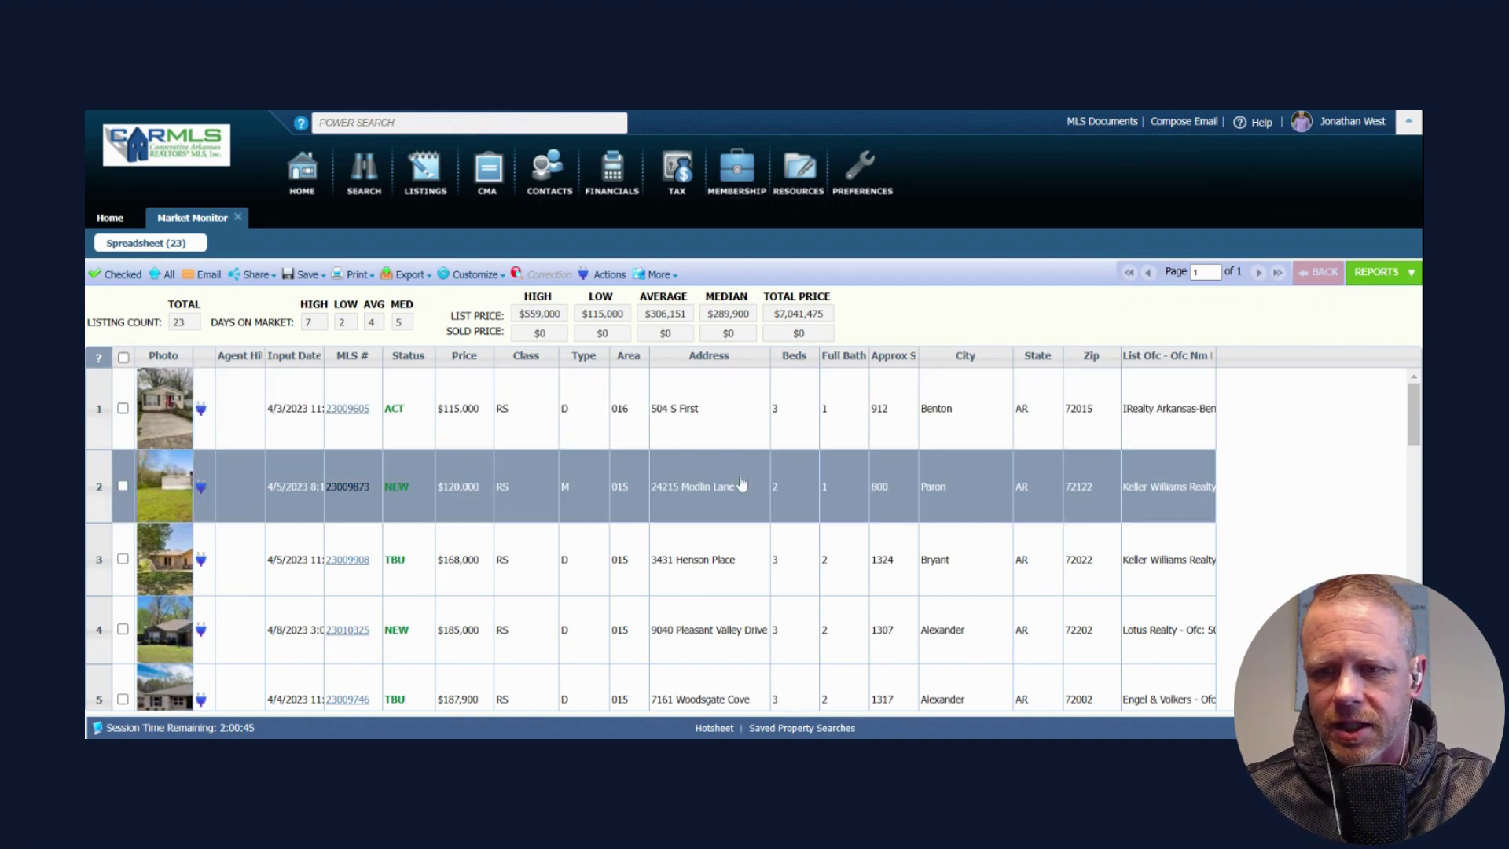
Step: Examine the status, price, size and city of every new listing in the spreadsheet, and close the results
{"action": "scroll", "coordinate": [742, 484], "scroll_direction": "down", "scroll_amount": 2}
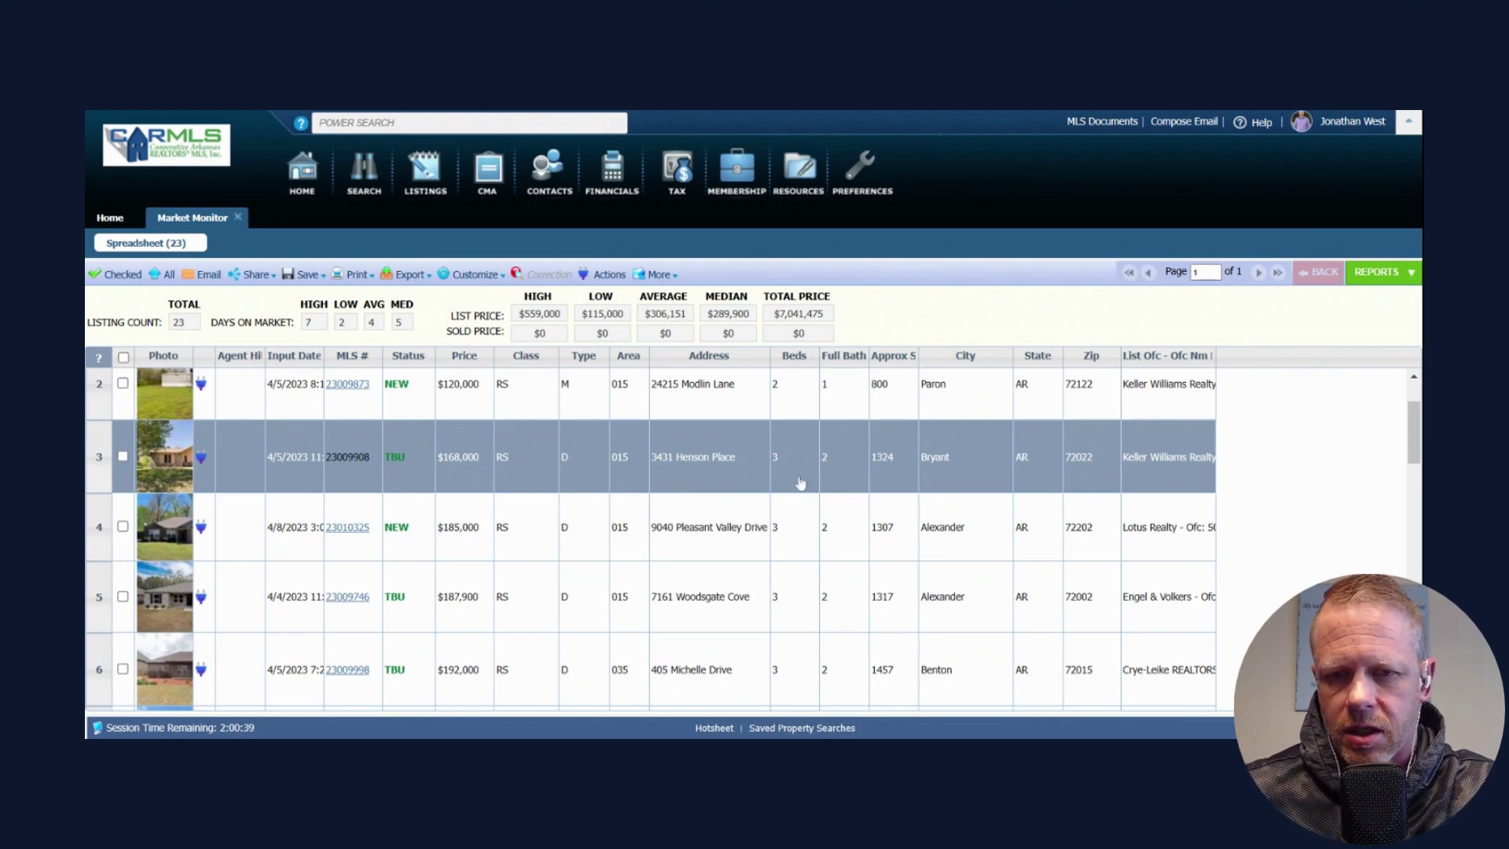
{"action": "scroll", "coordinate": [800, 483], "scroll_direction": "down", "scroll_amount": 2}
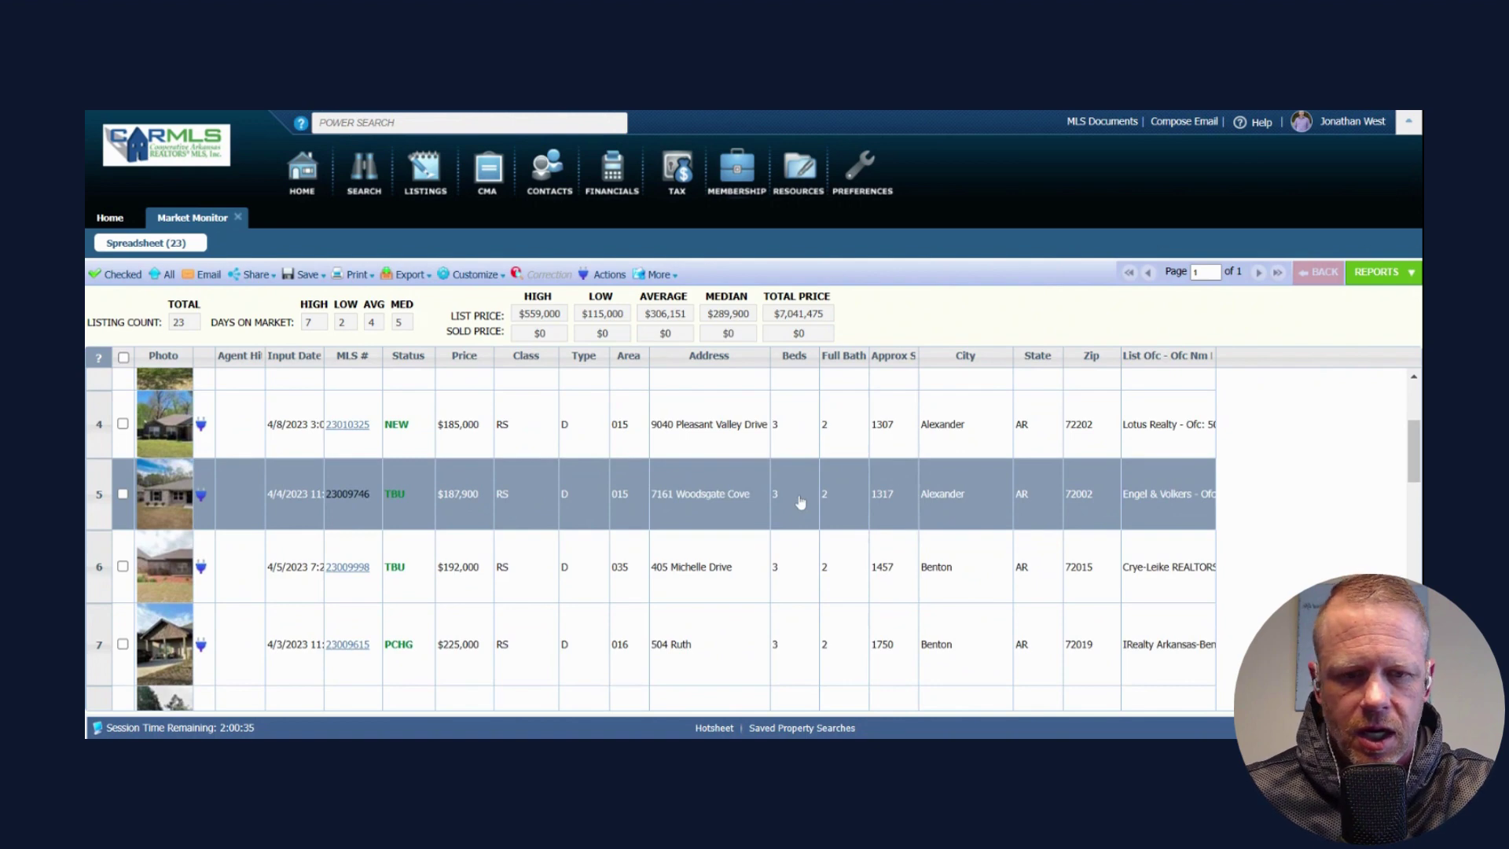
{"action": "scroll", "coordinate": [802, 574], "scroll_direction": "down", "scroll_amount": 2}
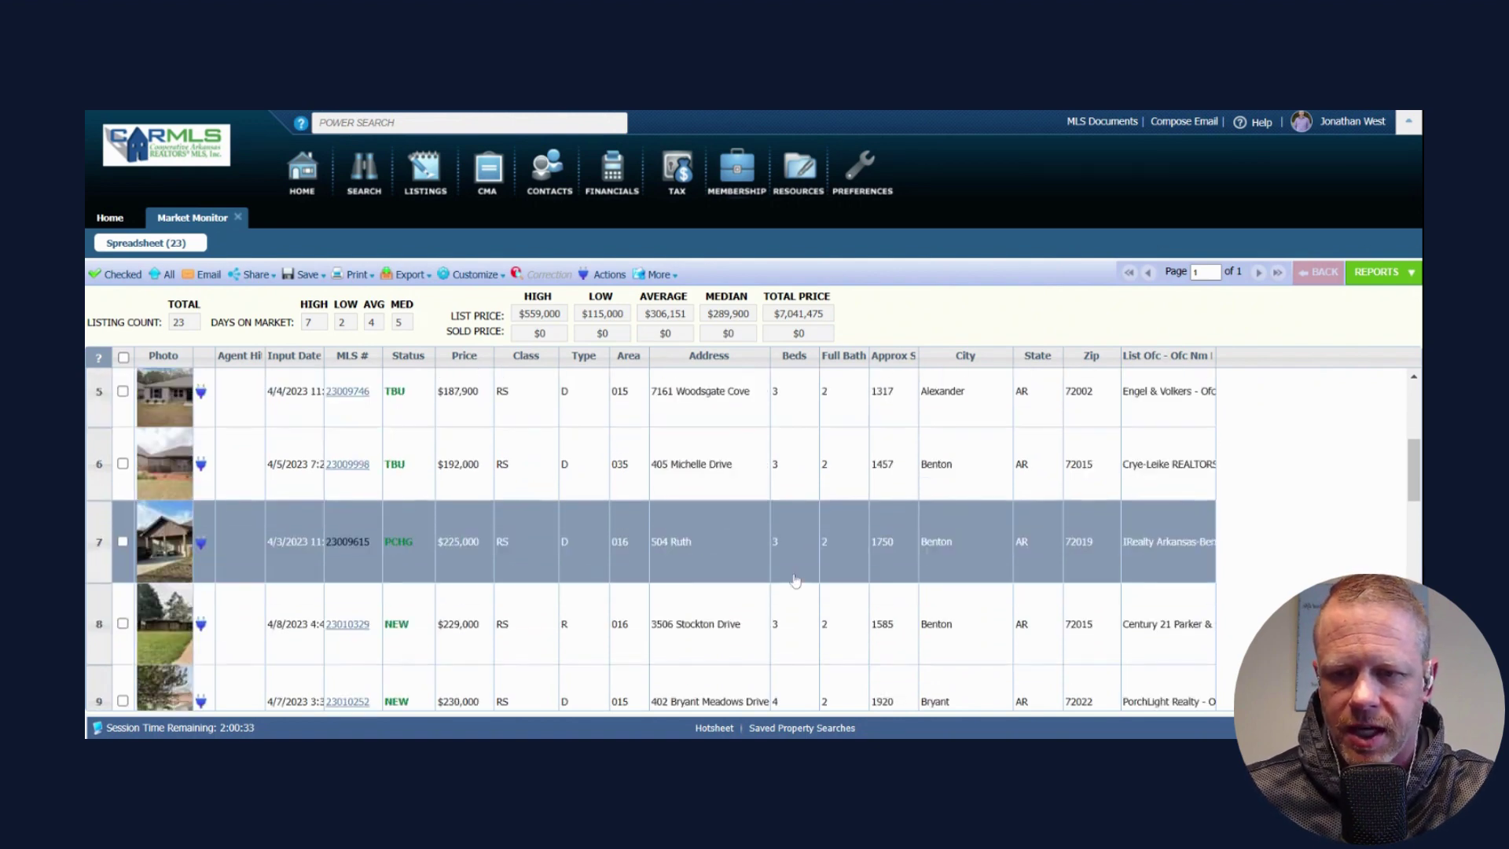
{"action": "scroll", "coordinate": [796, 580], "scroll_direction": "down", "scroll_amount": 2}
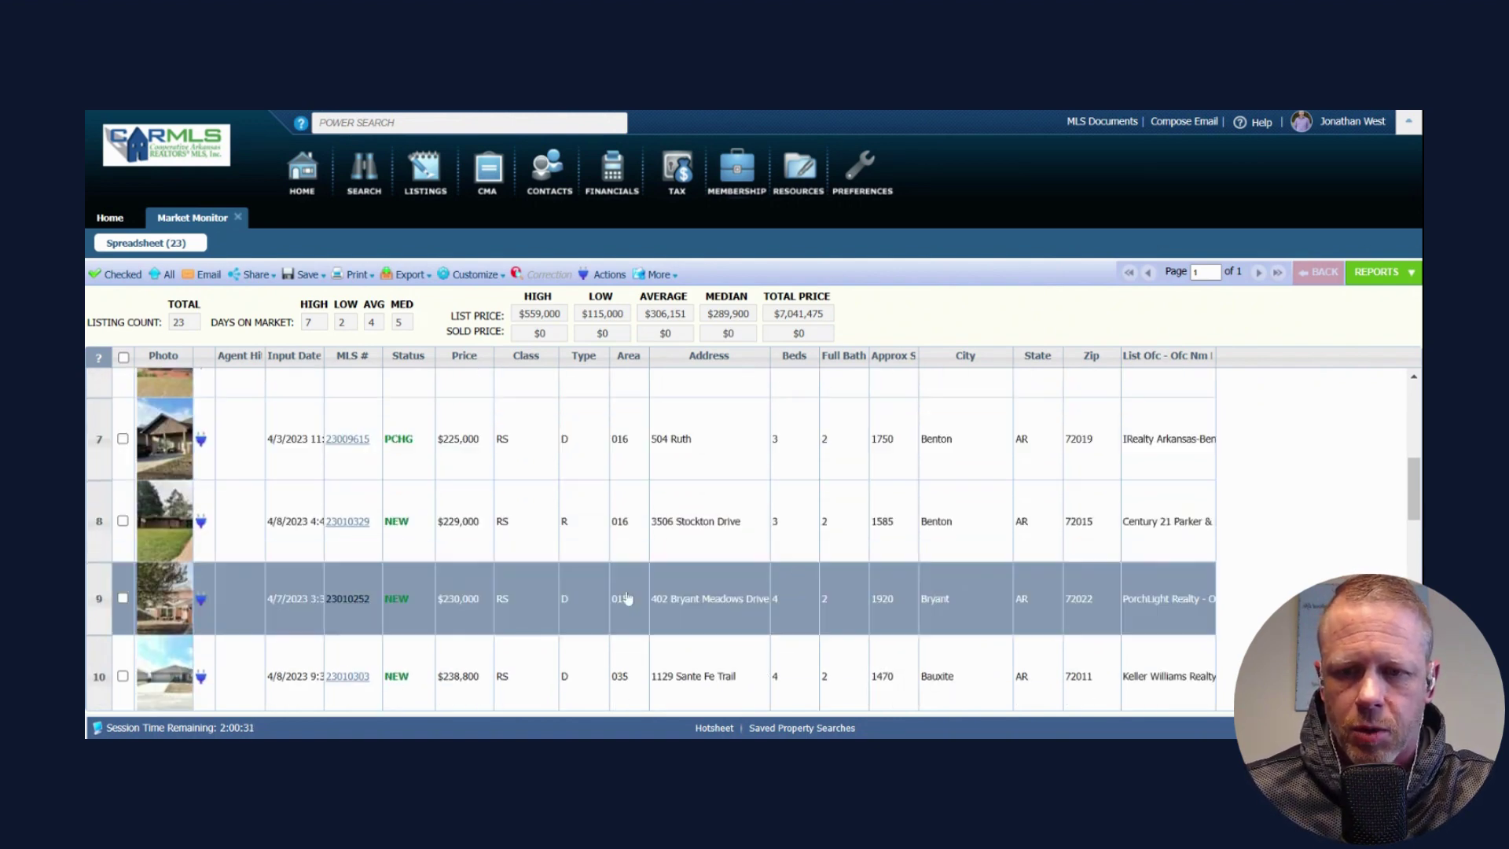
{"action": "scroll", "coordinate": [462, 611], "scroll_direction": "down", "scroll_amount": 3}
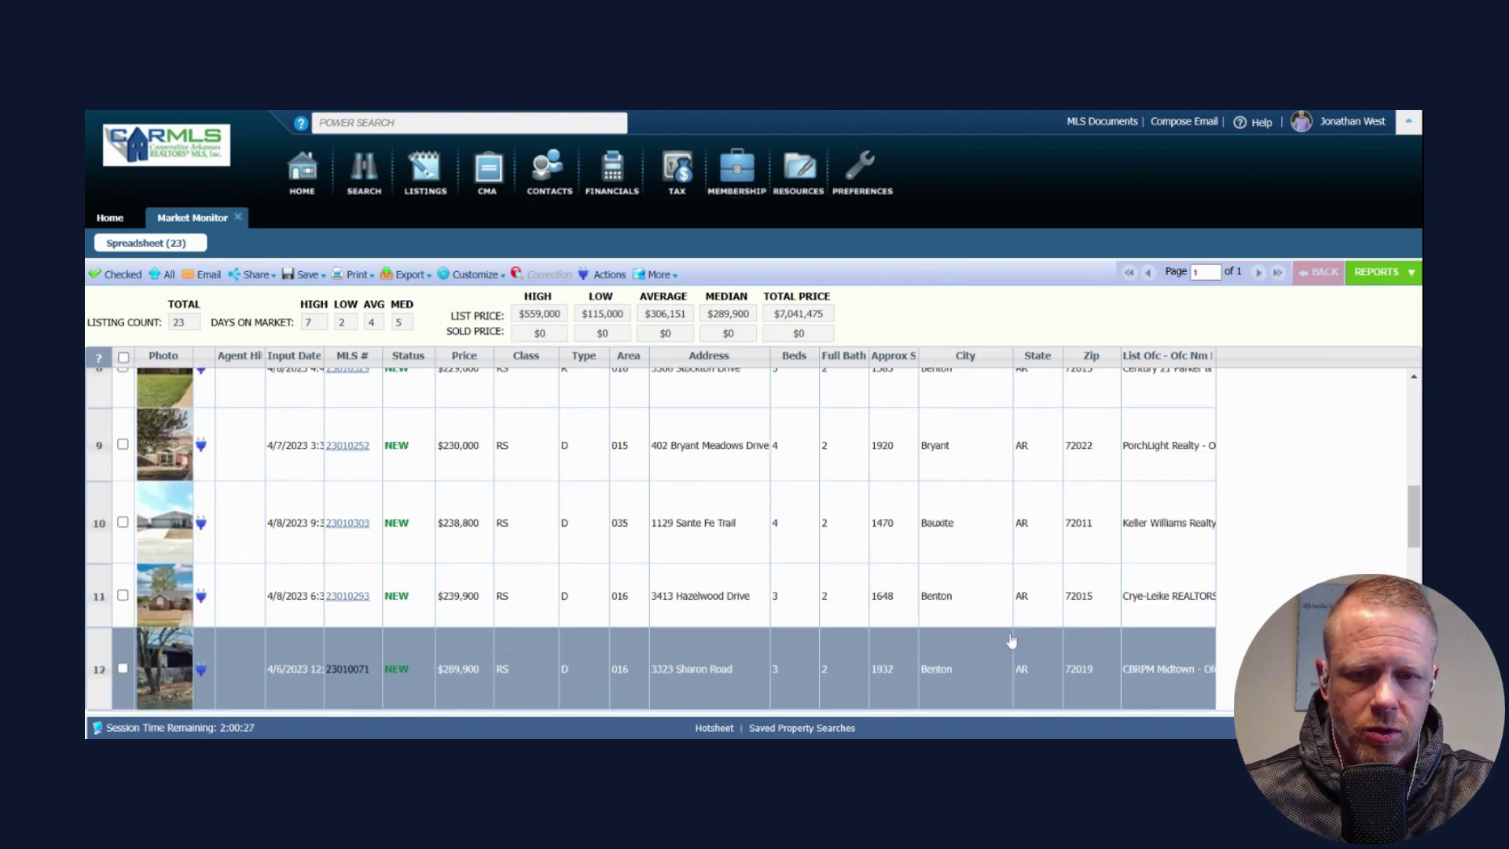
{"action": "scroll", "coordinate": [1012, 642], "scroll_direction": "down", "scroll_amount": 3}
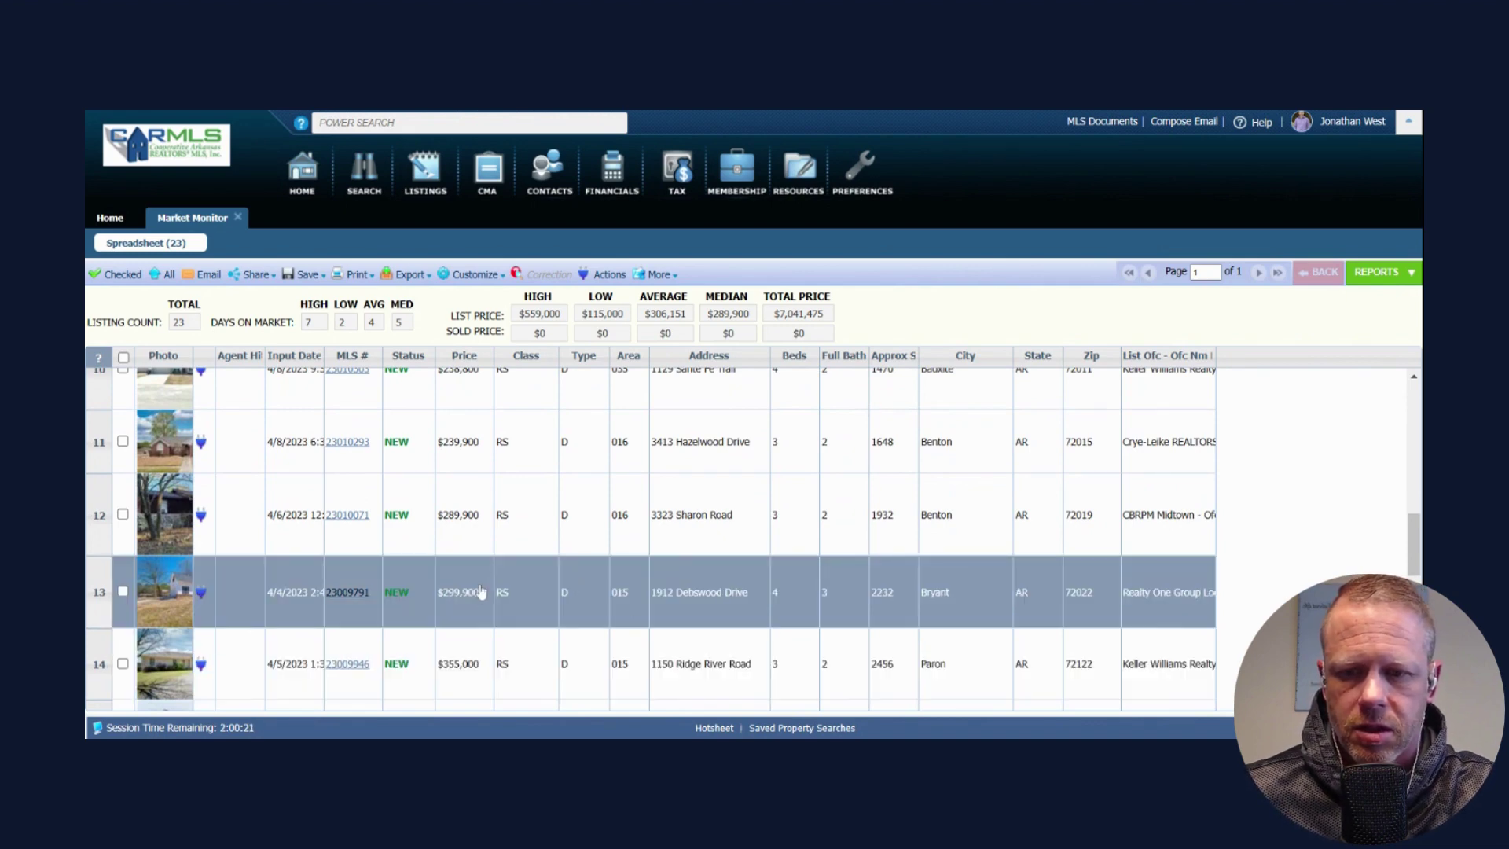
{"action": "scroll", "coordinate": [895, 615], "scroll_direction": "down", "scroll_amount": 2}
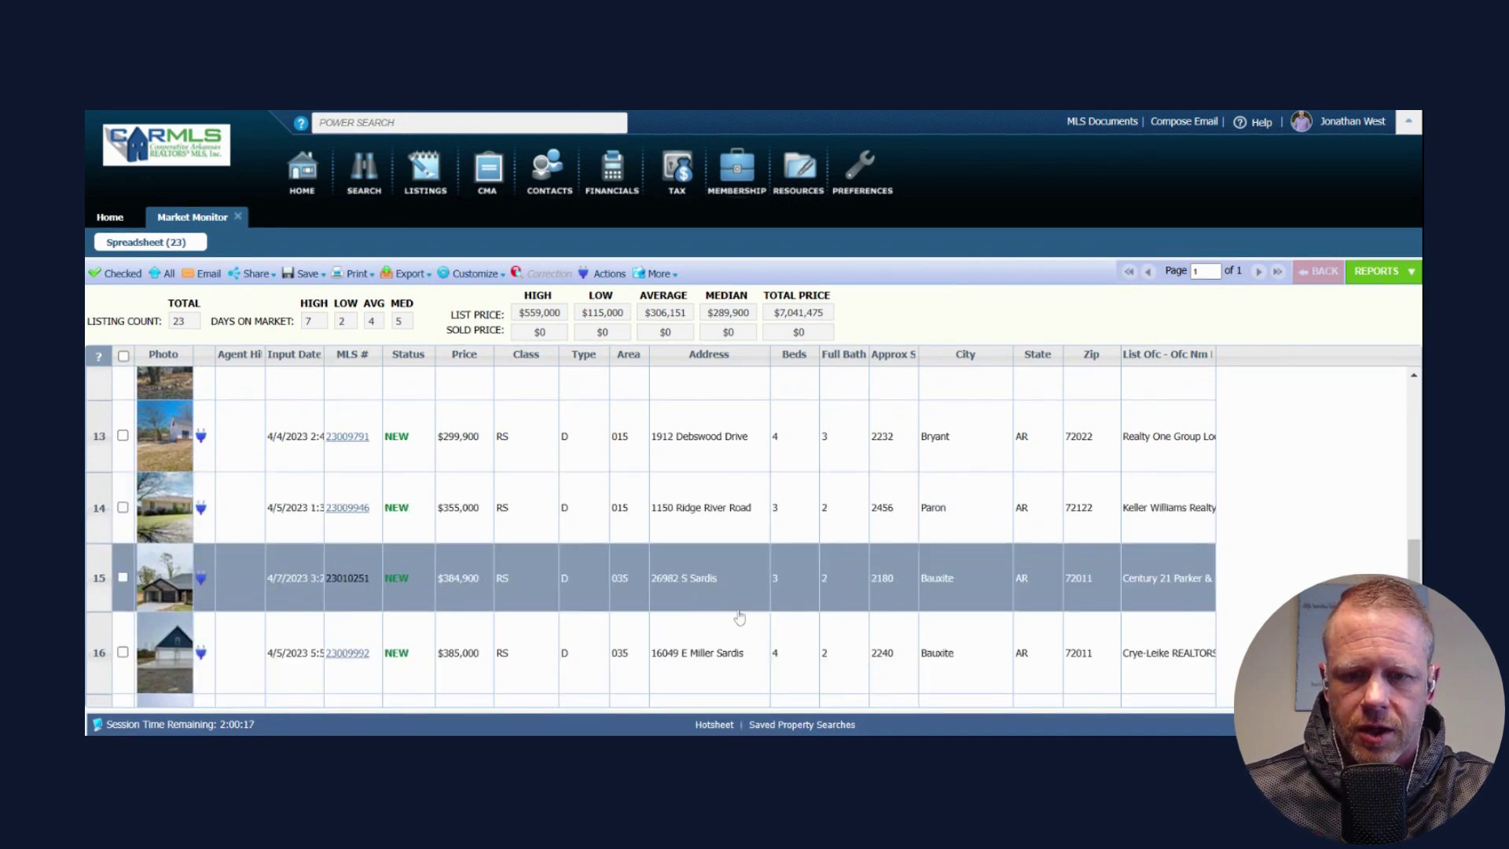
{"action": "scroll", "coordinate": [832, 647], "scroll_direction": "down", "scroll_amount": 2}
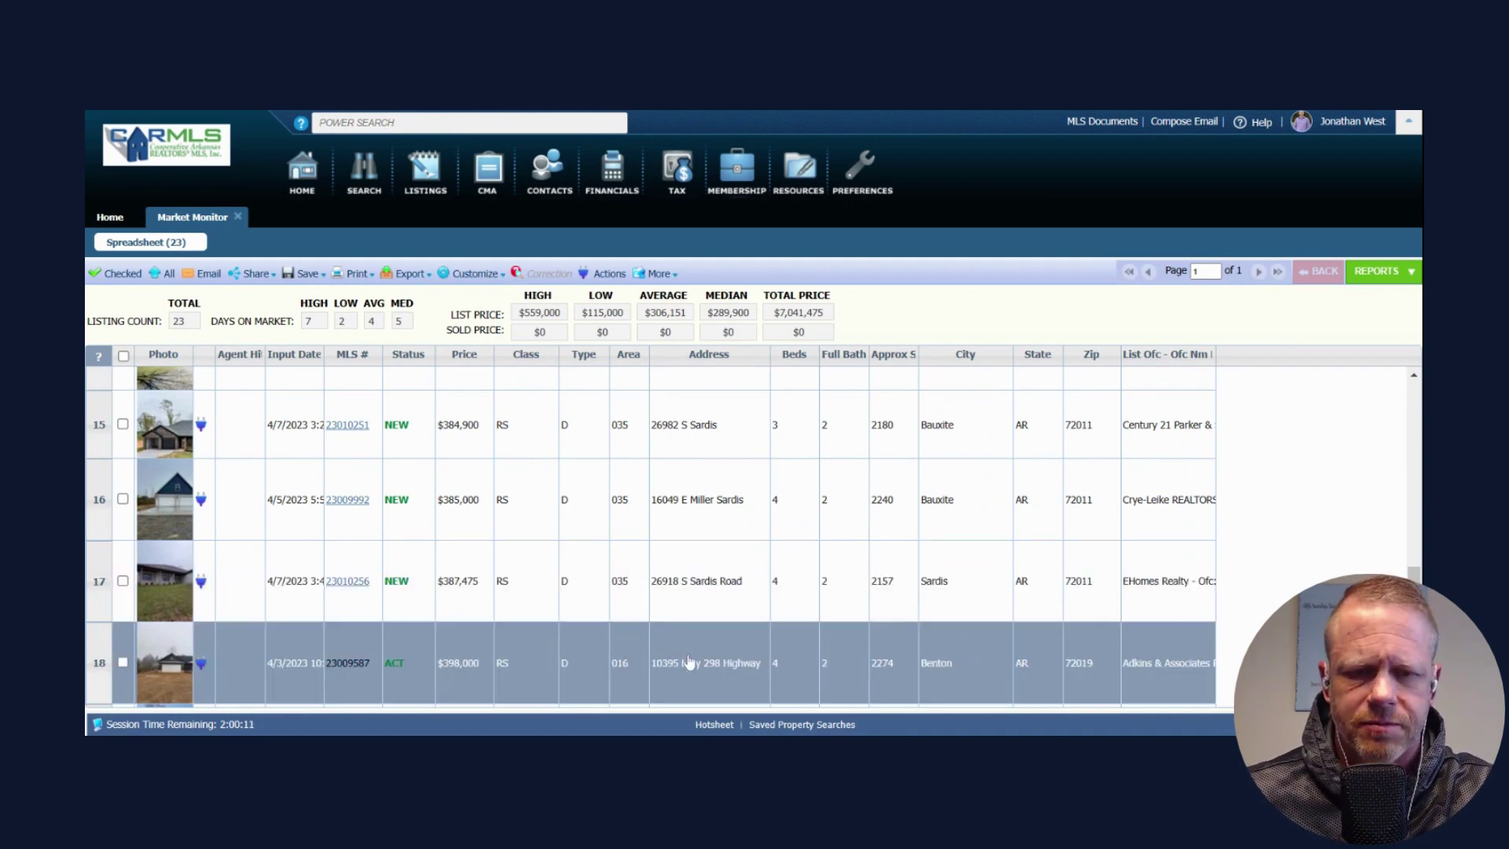
{"action": "scroll", "coordinate": [707, 660], "scroll_direction": "down", "scroll_amount": 1}
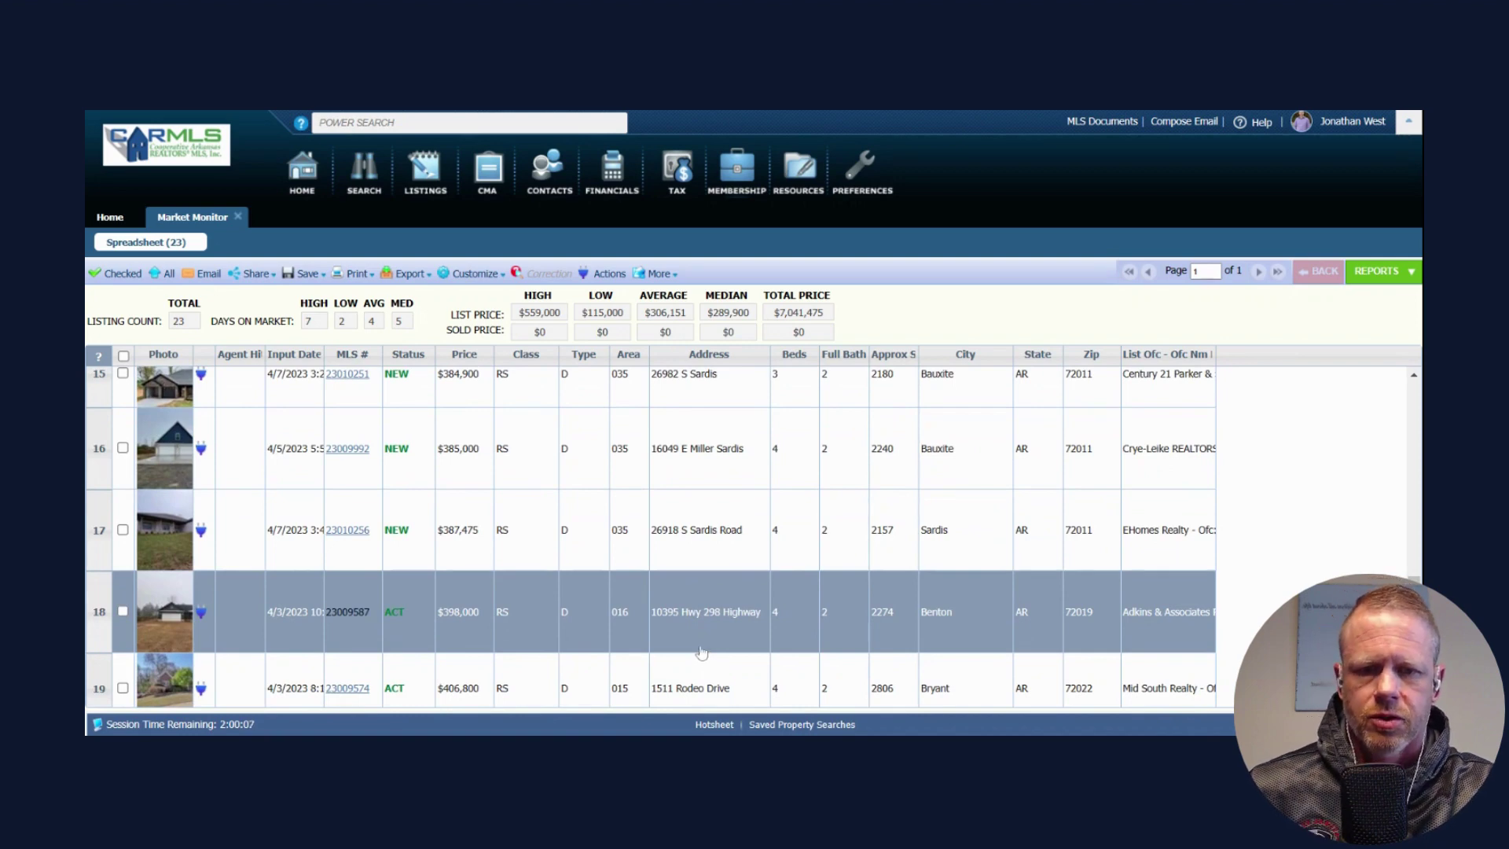
{"action": "scroll", "coordinate": [707, 668], "scroll_direction": "down", "scroll_amount": 2}
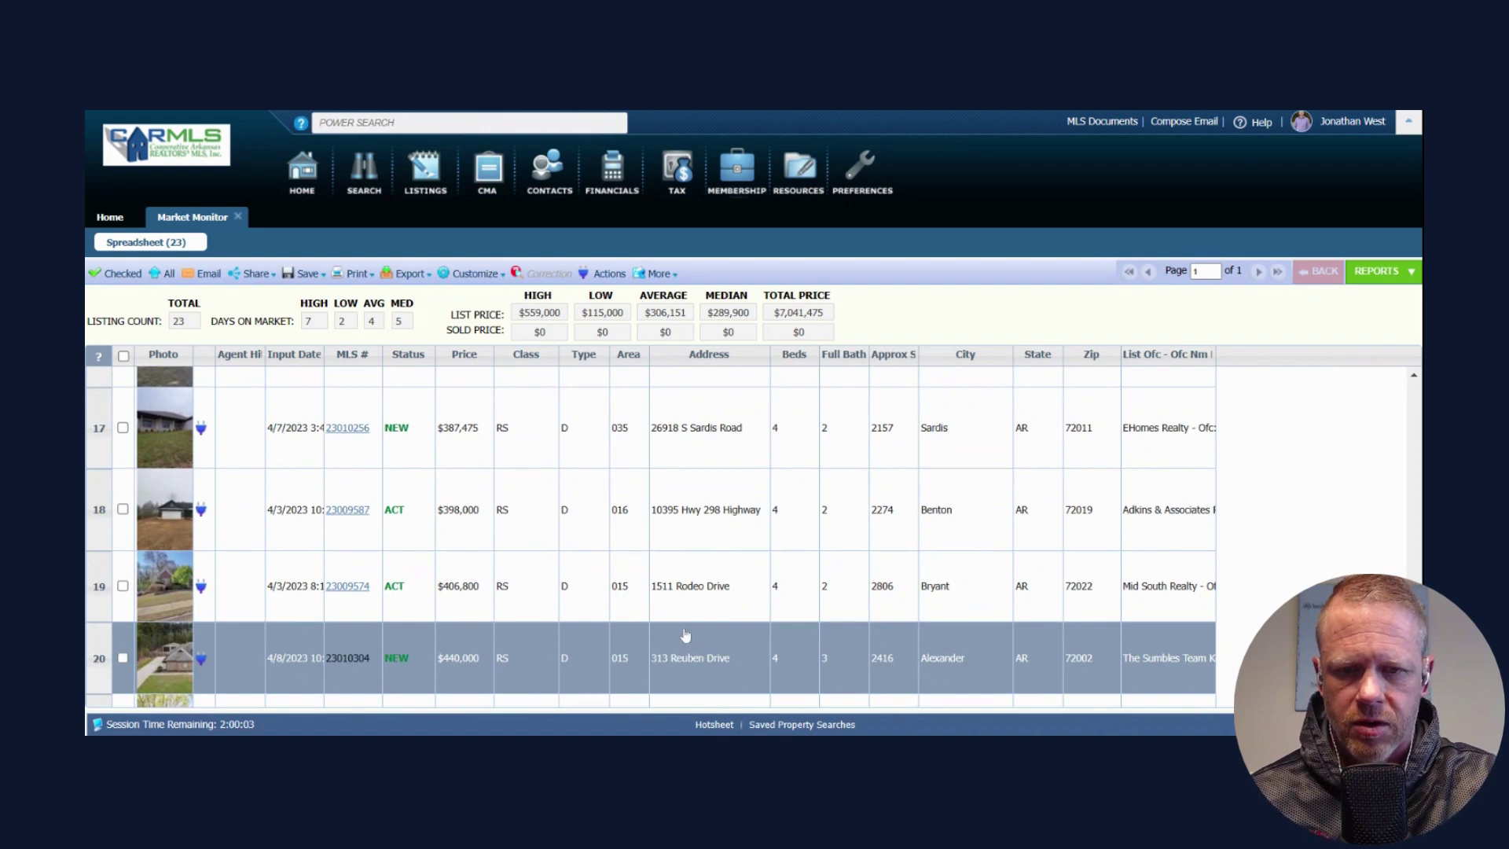
{"action": "scroll", "coordinate": [691, 640], "scroll_direction": "down", "scroll_amount": 3}
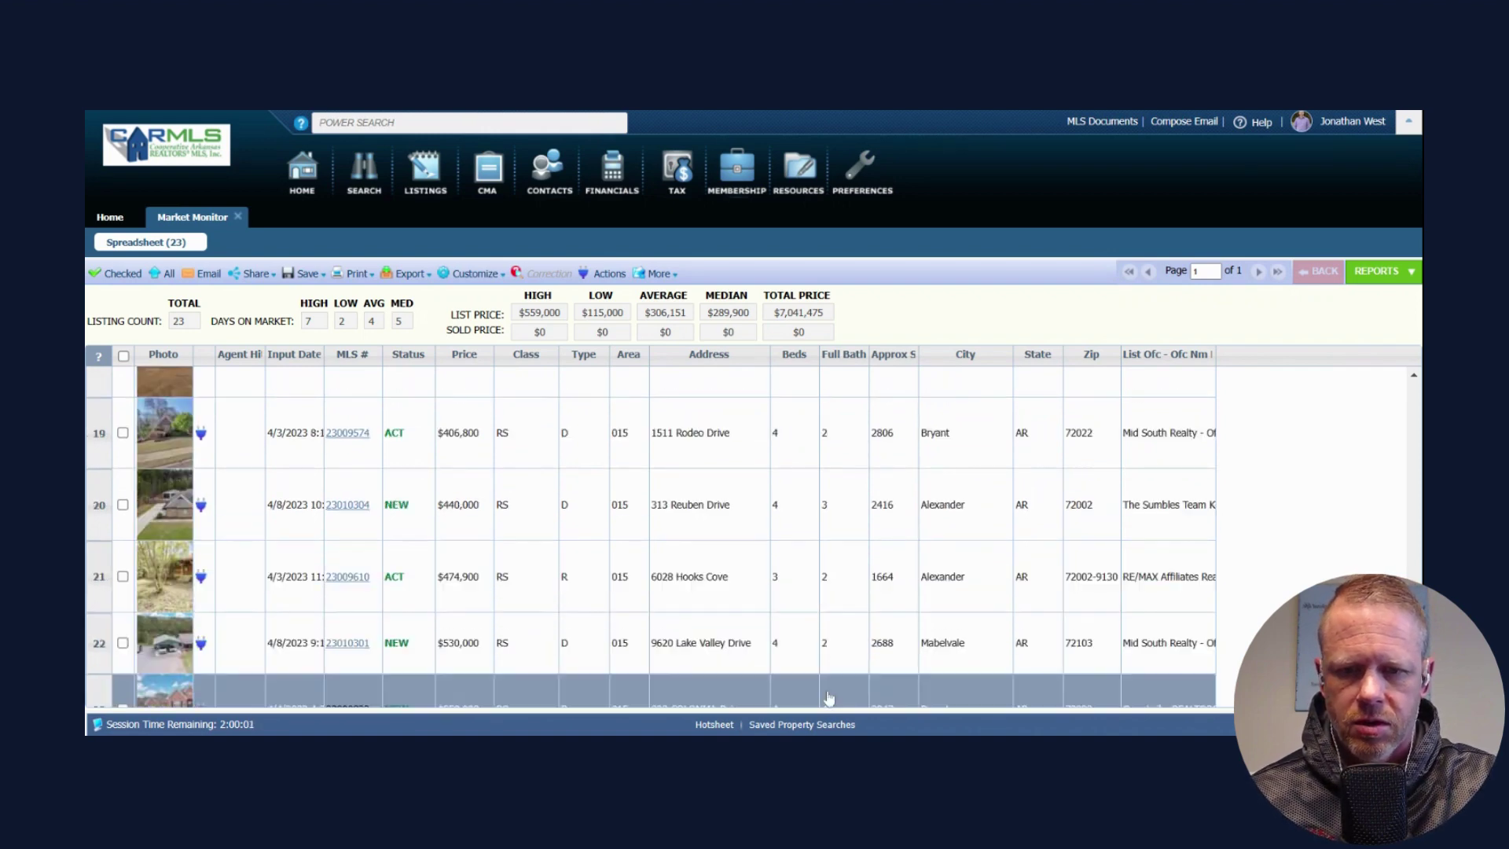
{"action": "scroll", "coordinate": [758, 650], "scroll_direction": "down", "scroll_amount": 1}
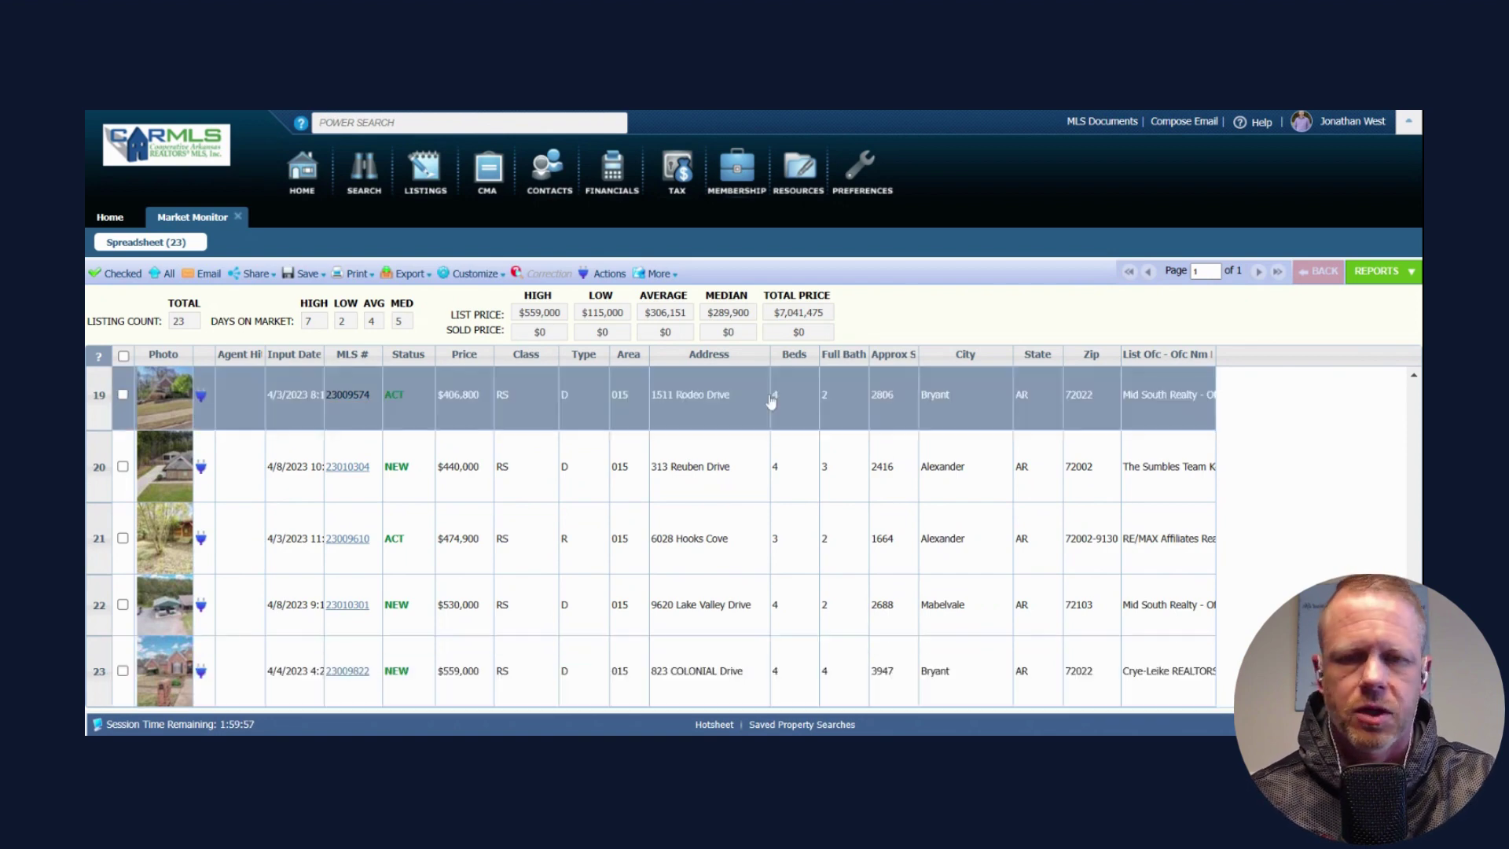
{"action": "scroll", "coordinate": [771, 401], "scroll_direction": "up", "scroll_amount": 15}
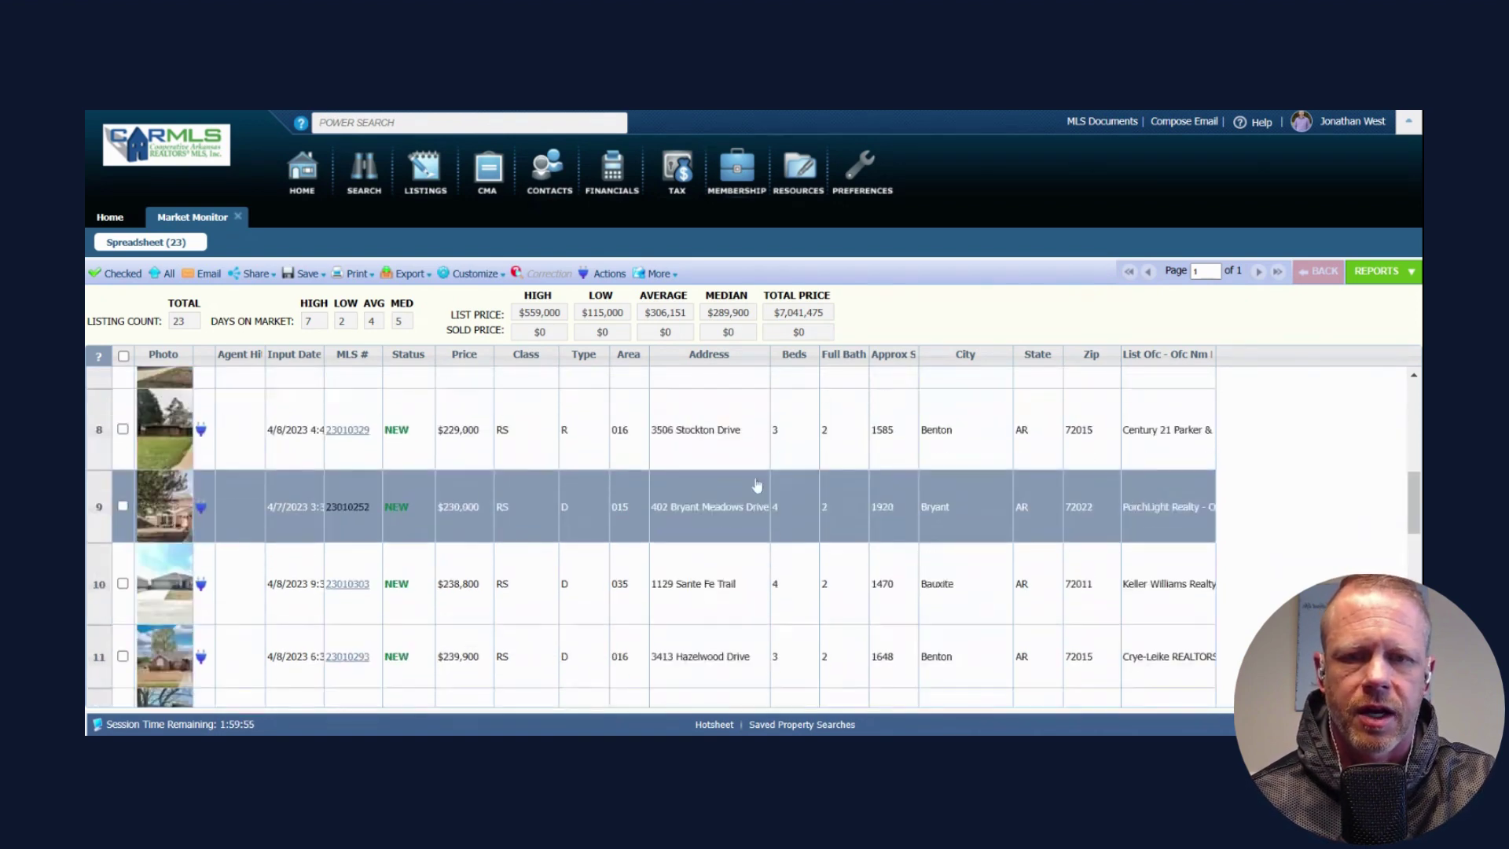
{"action": "scroll", "coordinate": [757, 485], "scroll_direction": "up", "scroll_amount": 10}
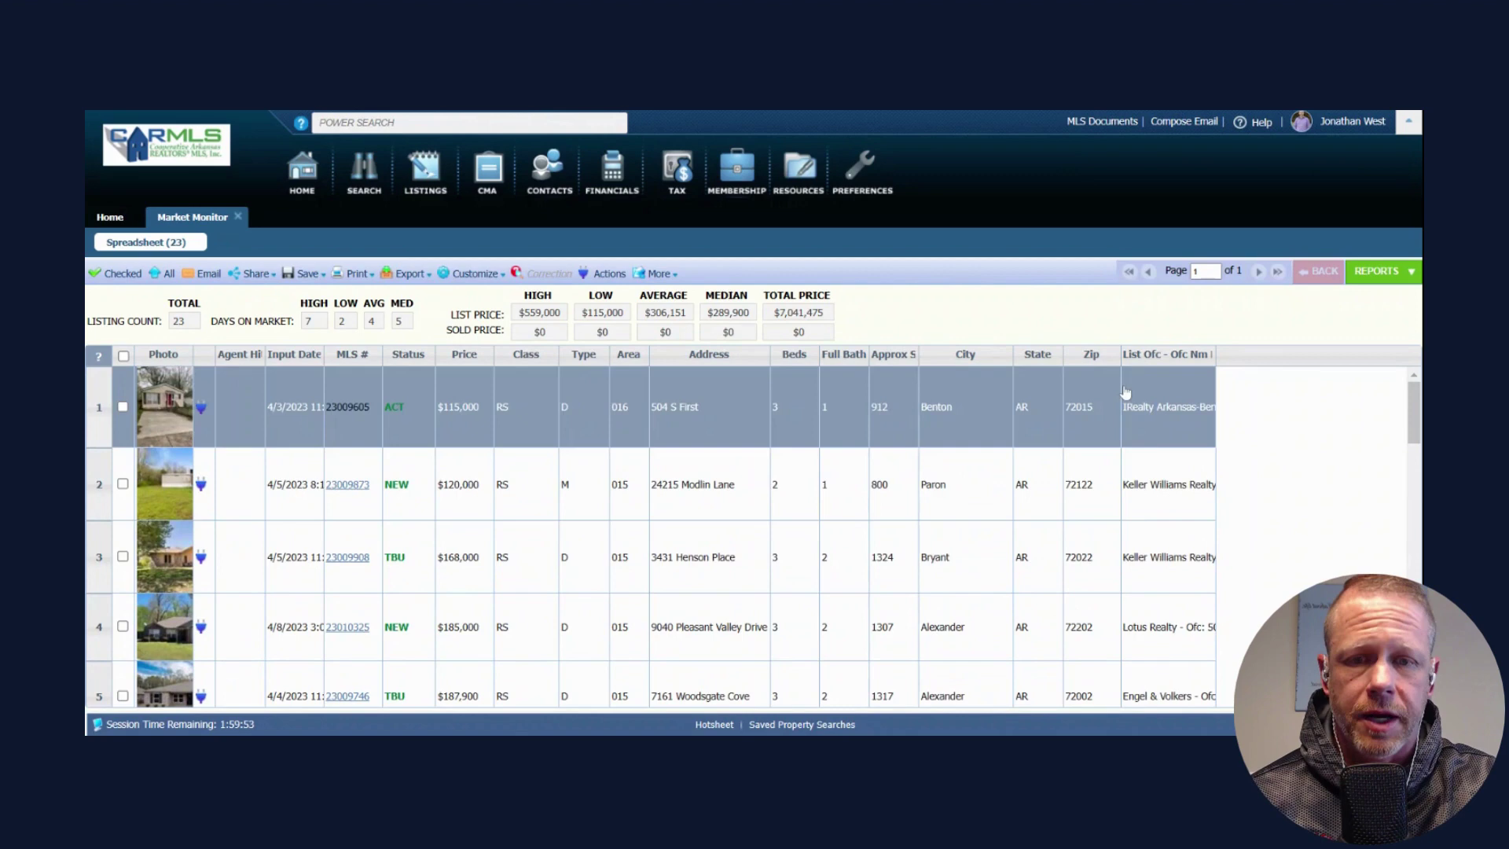
{"action": "left_click", "coordinate": [244, 218]}
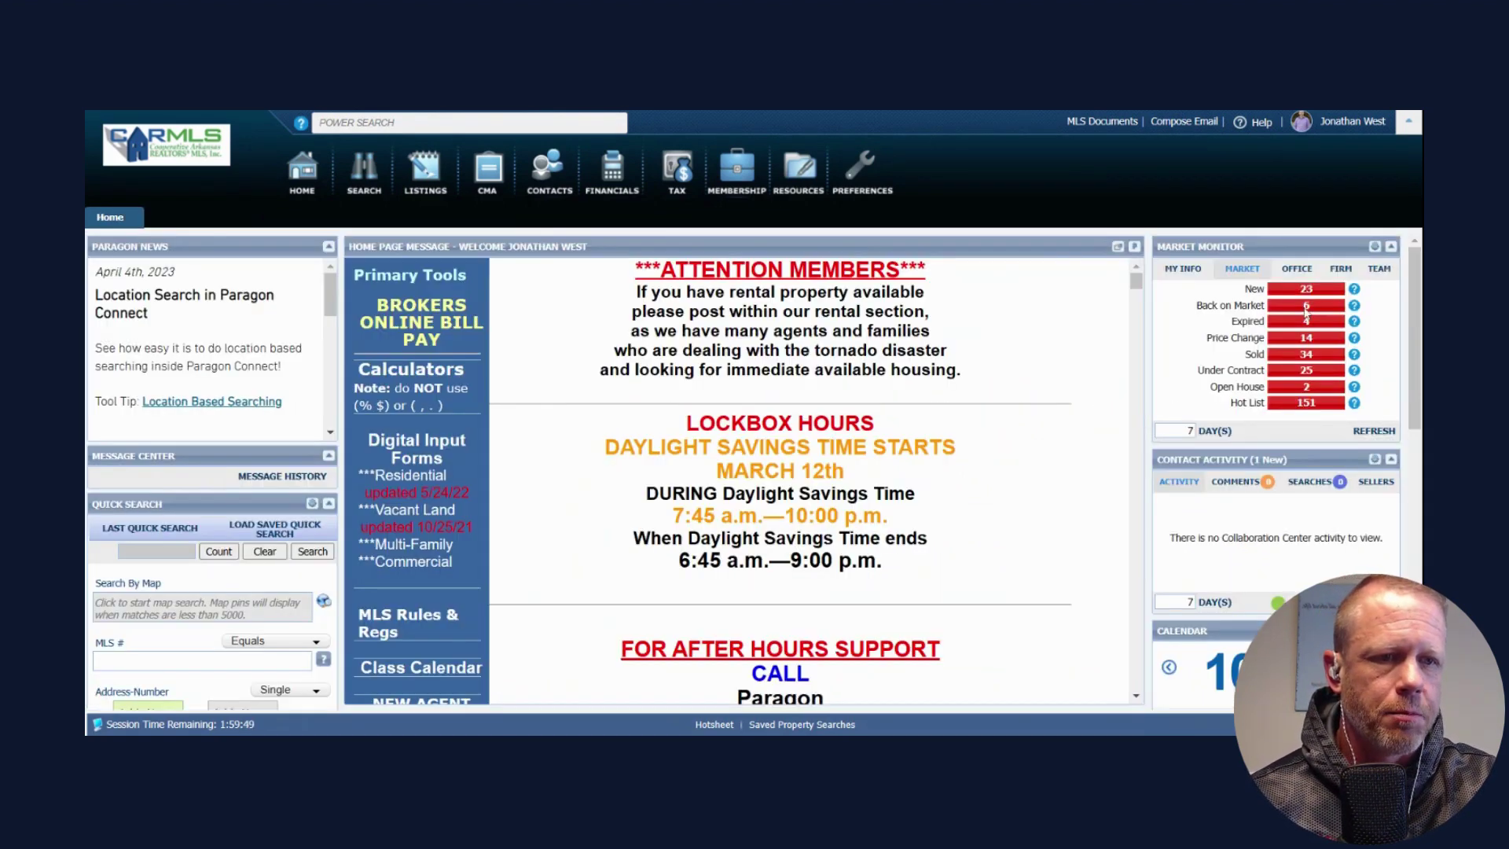
Step: Review the Market Monitor's back-on-market listings, including their statuses and days on market, and close the results
{"action": "left_click", "coordinate": [1306, 307]}
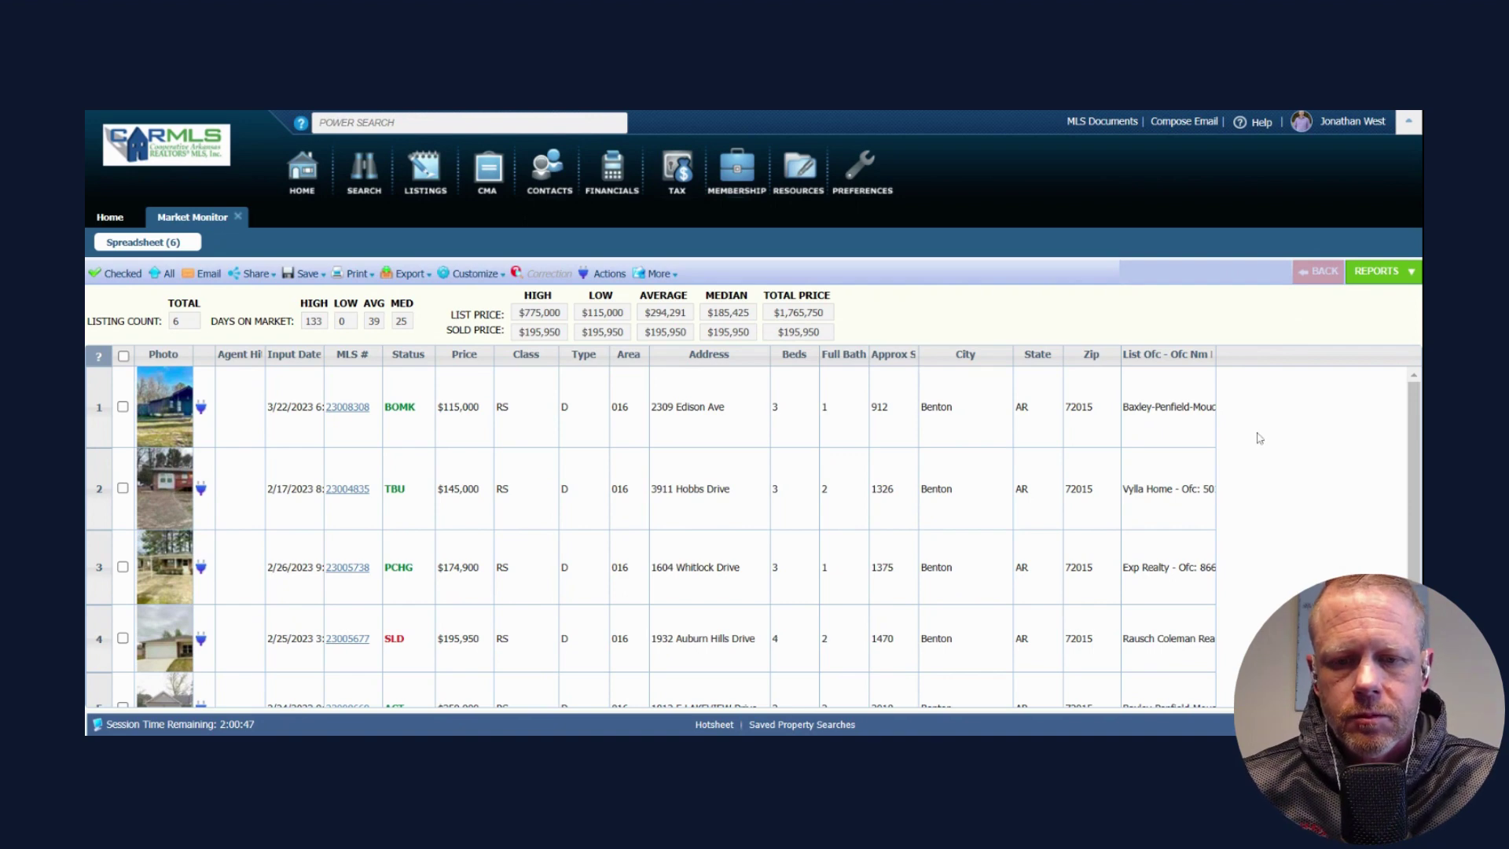
{"action": "scroll", "coordinate": [1257, 438], "scroll_direction": "down", "scroll_amount": 1}
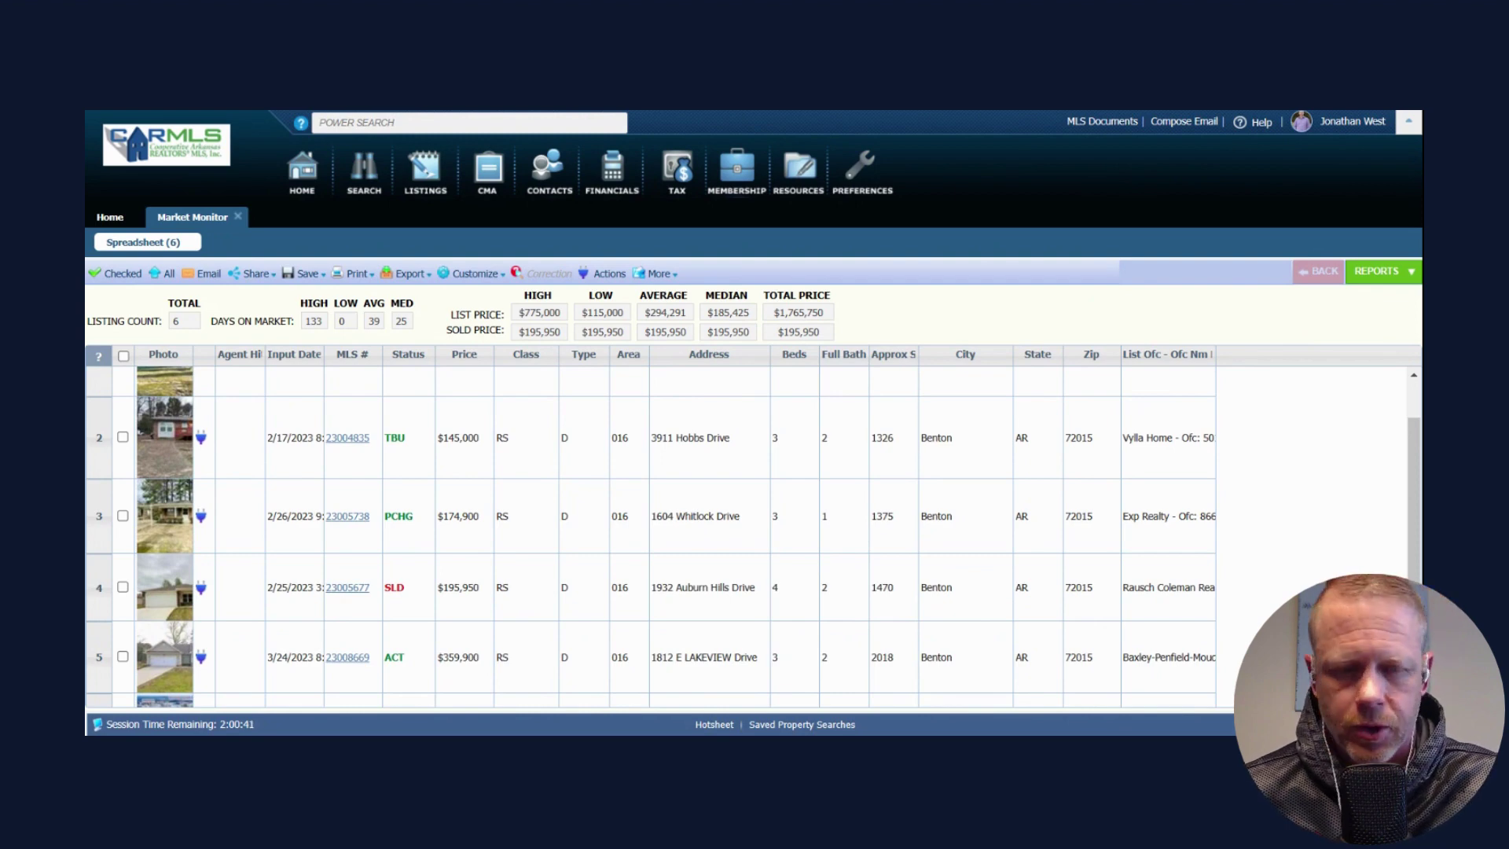
{"action": "scroll", "coordinate": [651, 536], "scroll_direction": "down", "scroll_amount": 1}
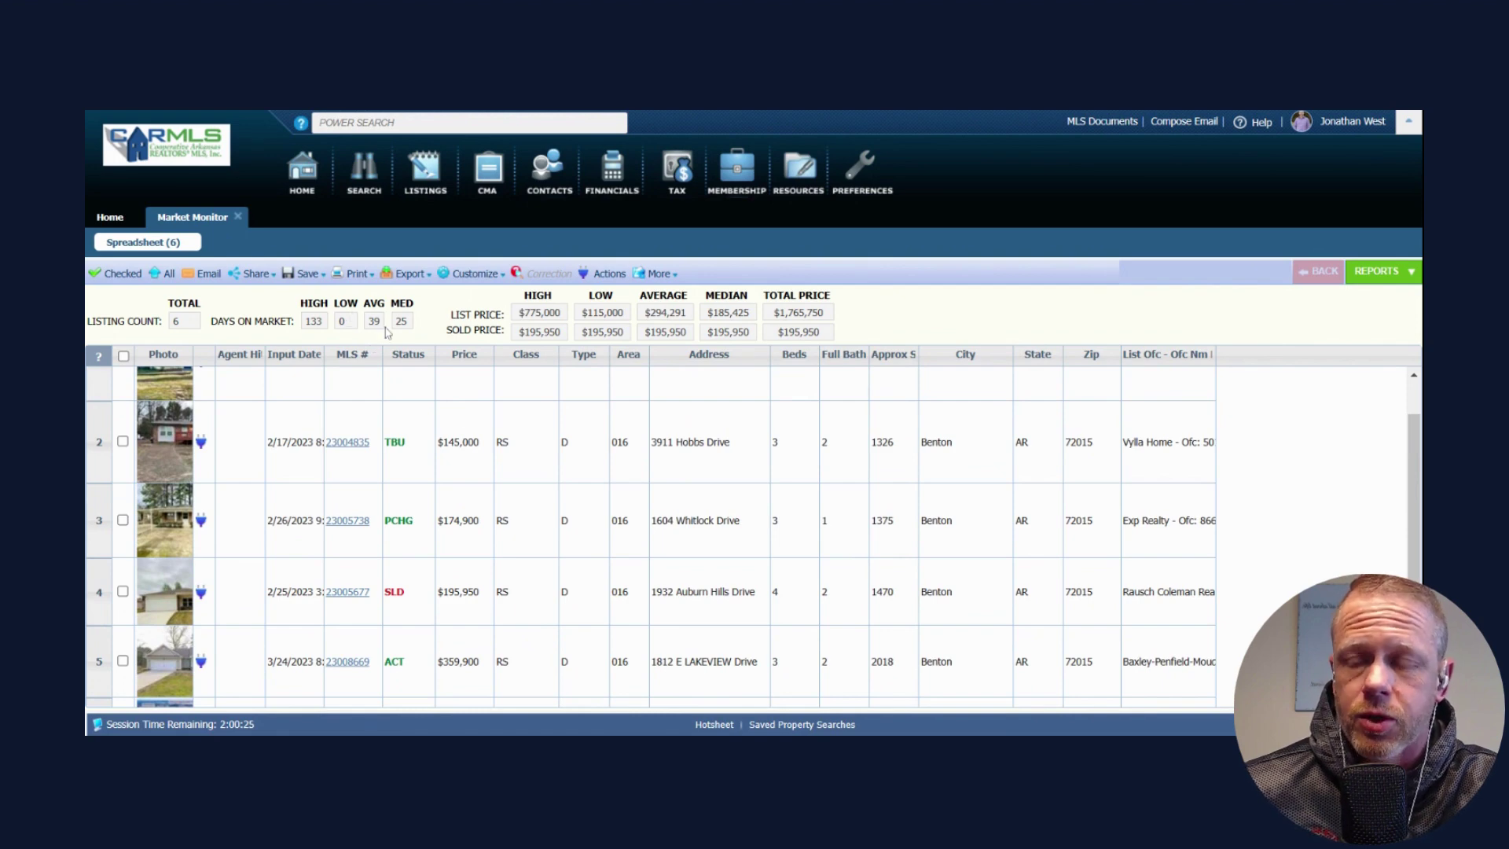
{"action": "left_click", "coordinate": [241, 217]}
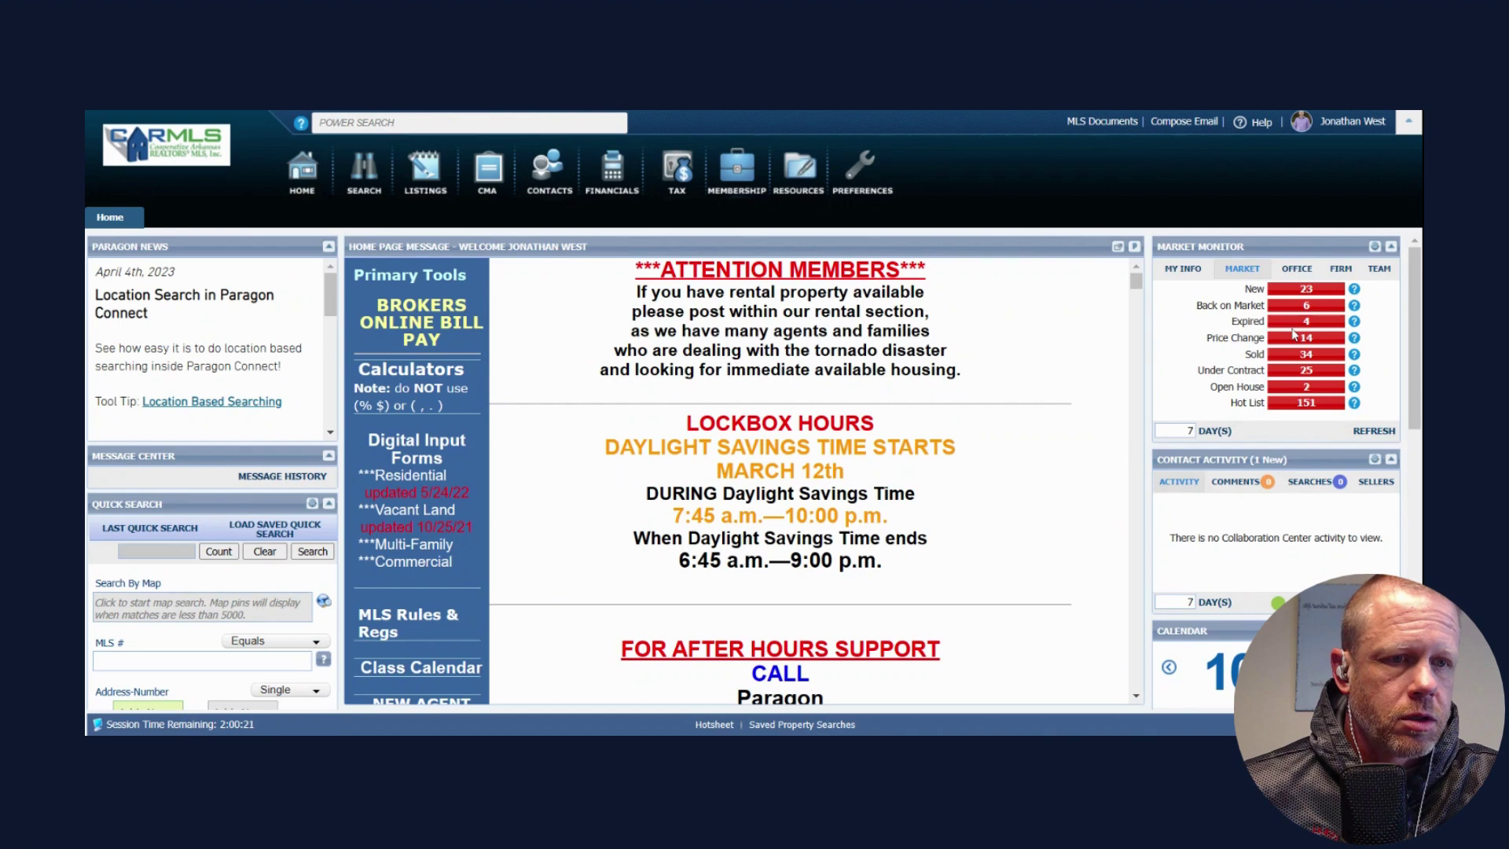
Step: Open the Market Monitor's expired listings and view the full details of the $447,120 Benton listing
{"action": "left_click", "coordinate": [1307, 324]}
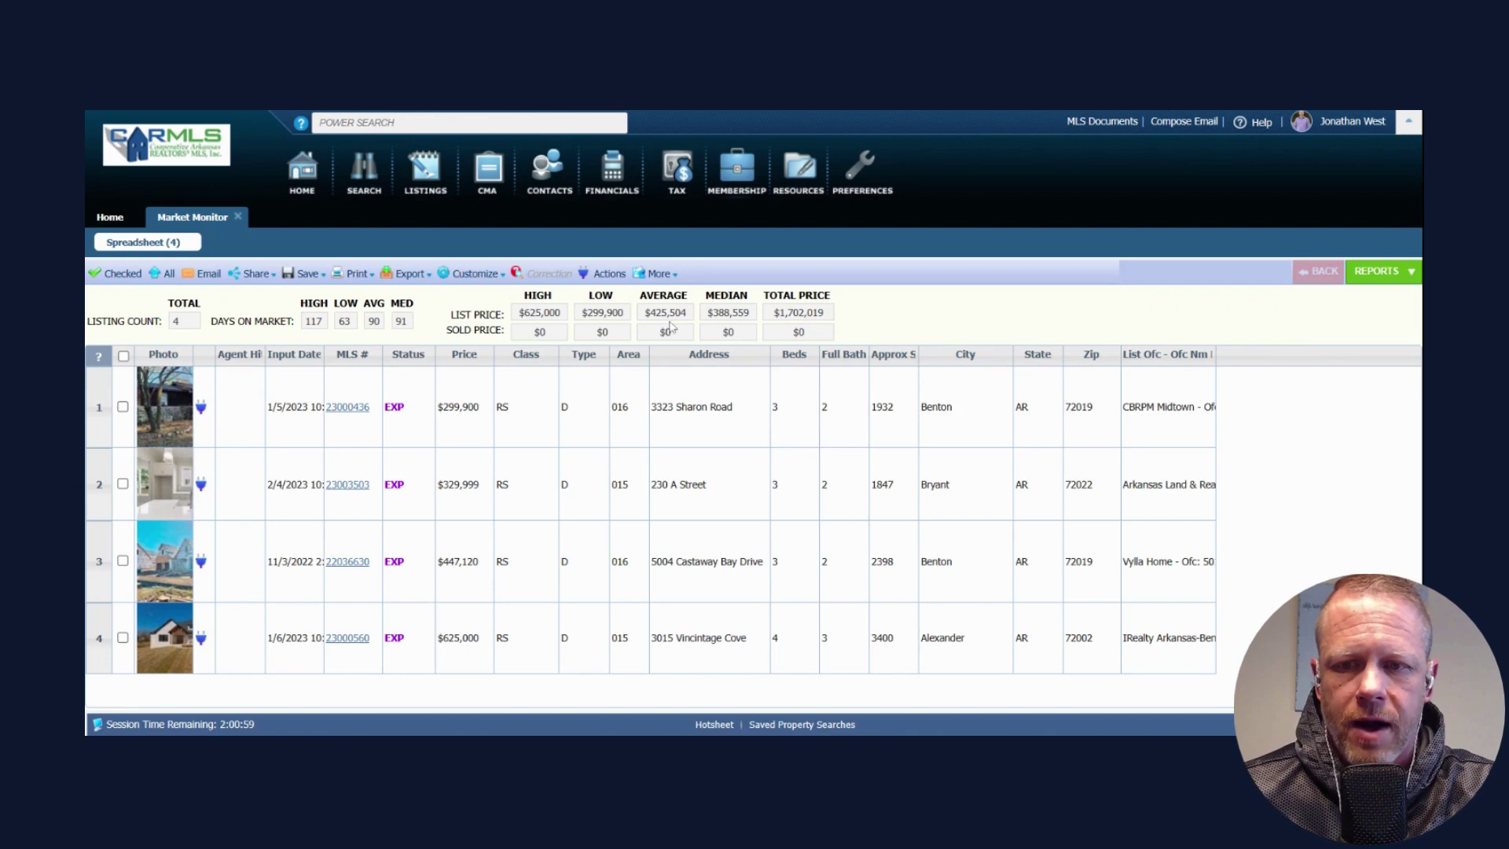
{"action": "left_click", "coordinate": [566, 402]}
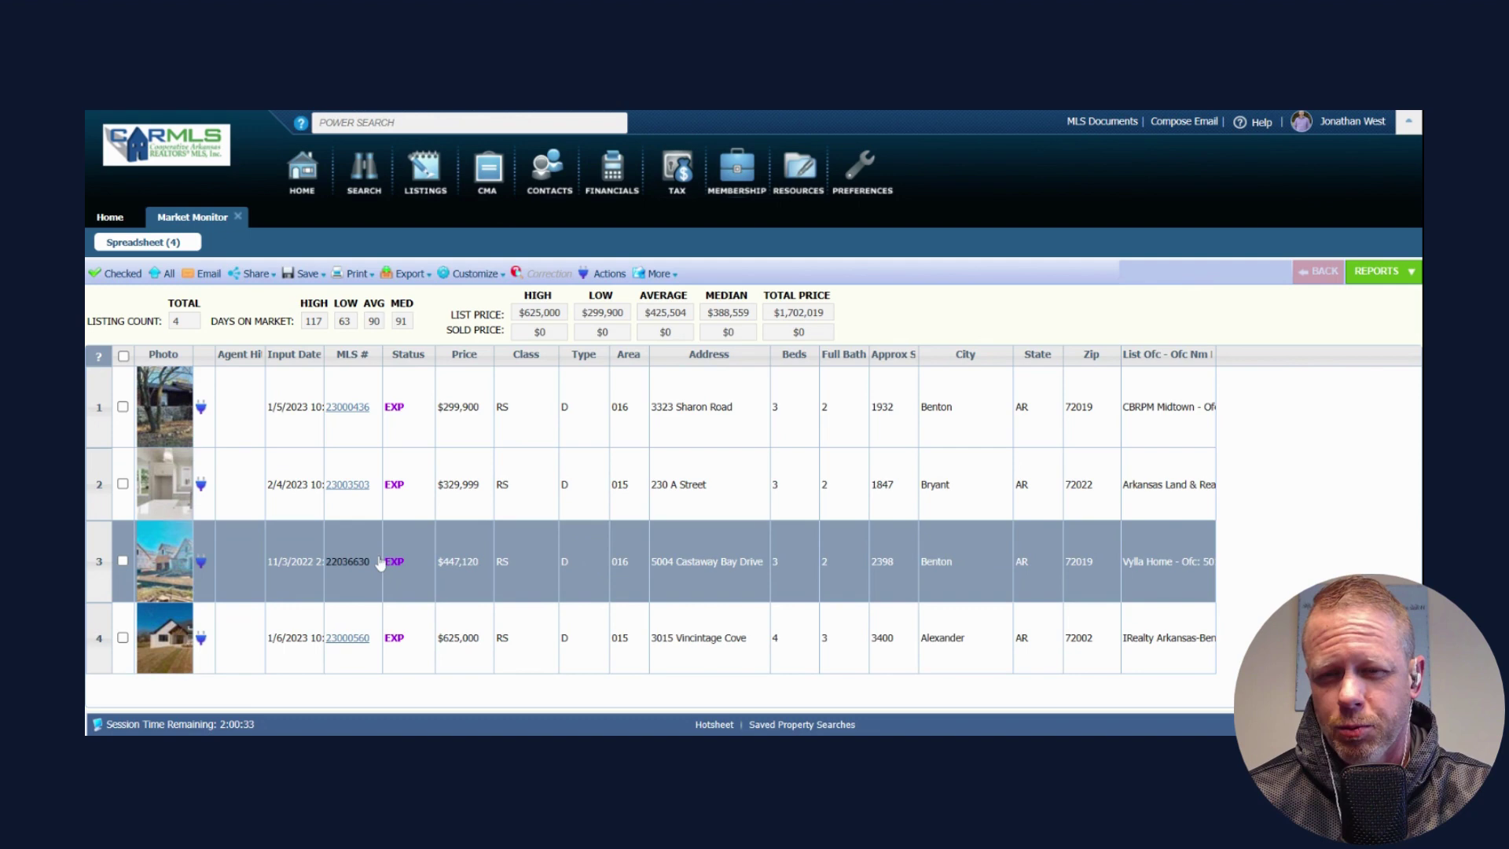
{"action": "left_click", "coordinate": [368, 565]}
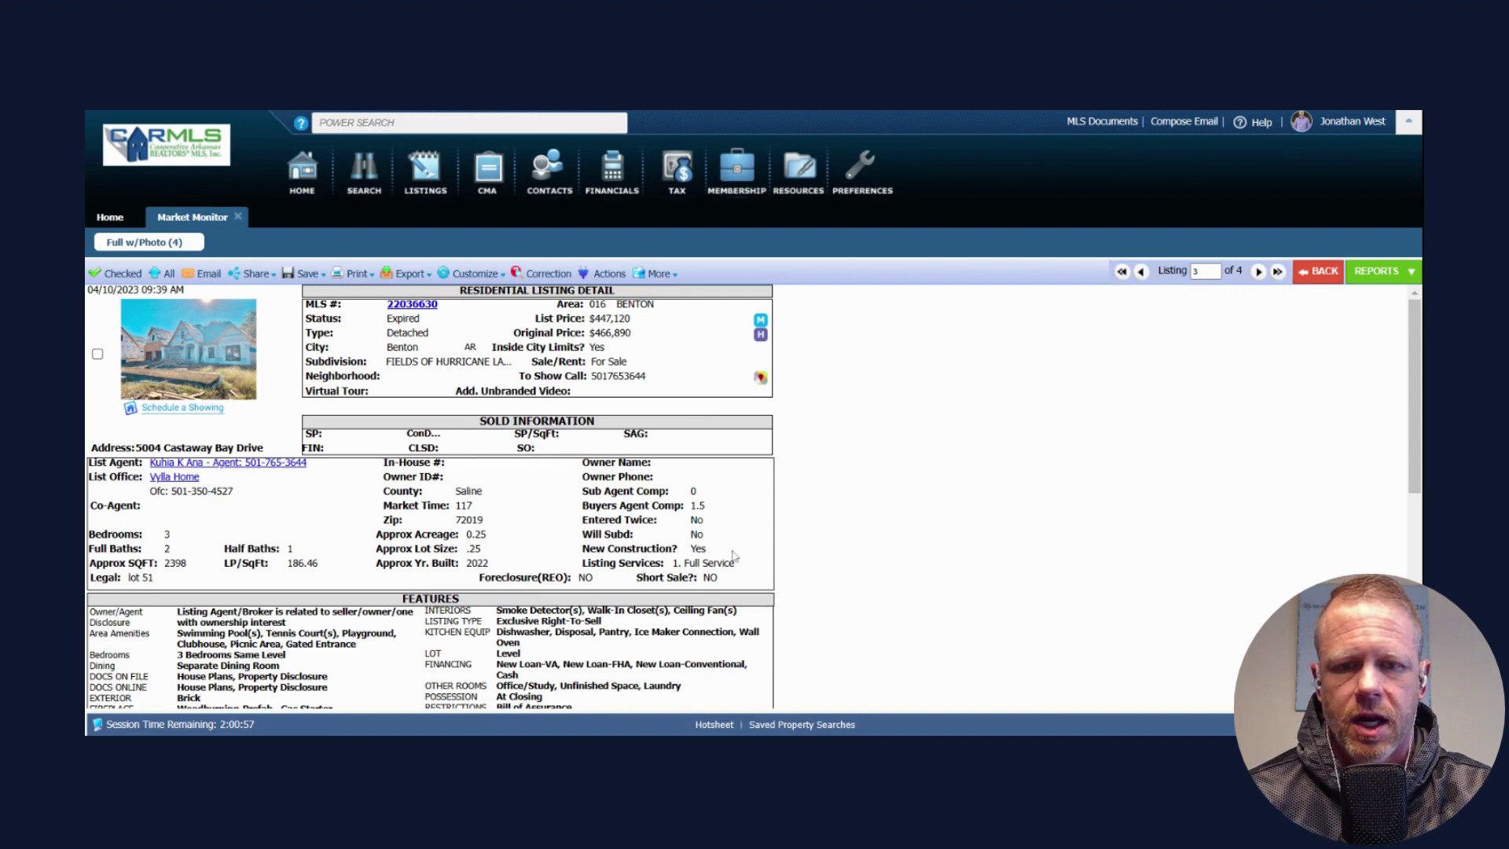
{"action": "left_click", "coordinate": [1328, 272]}
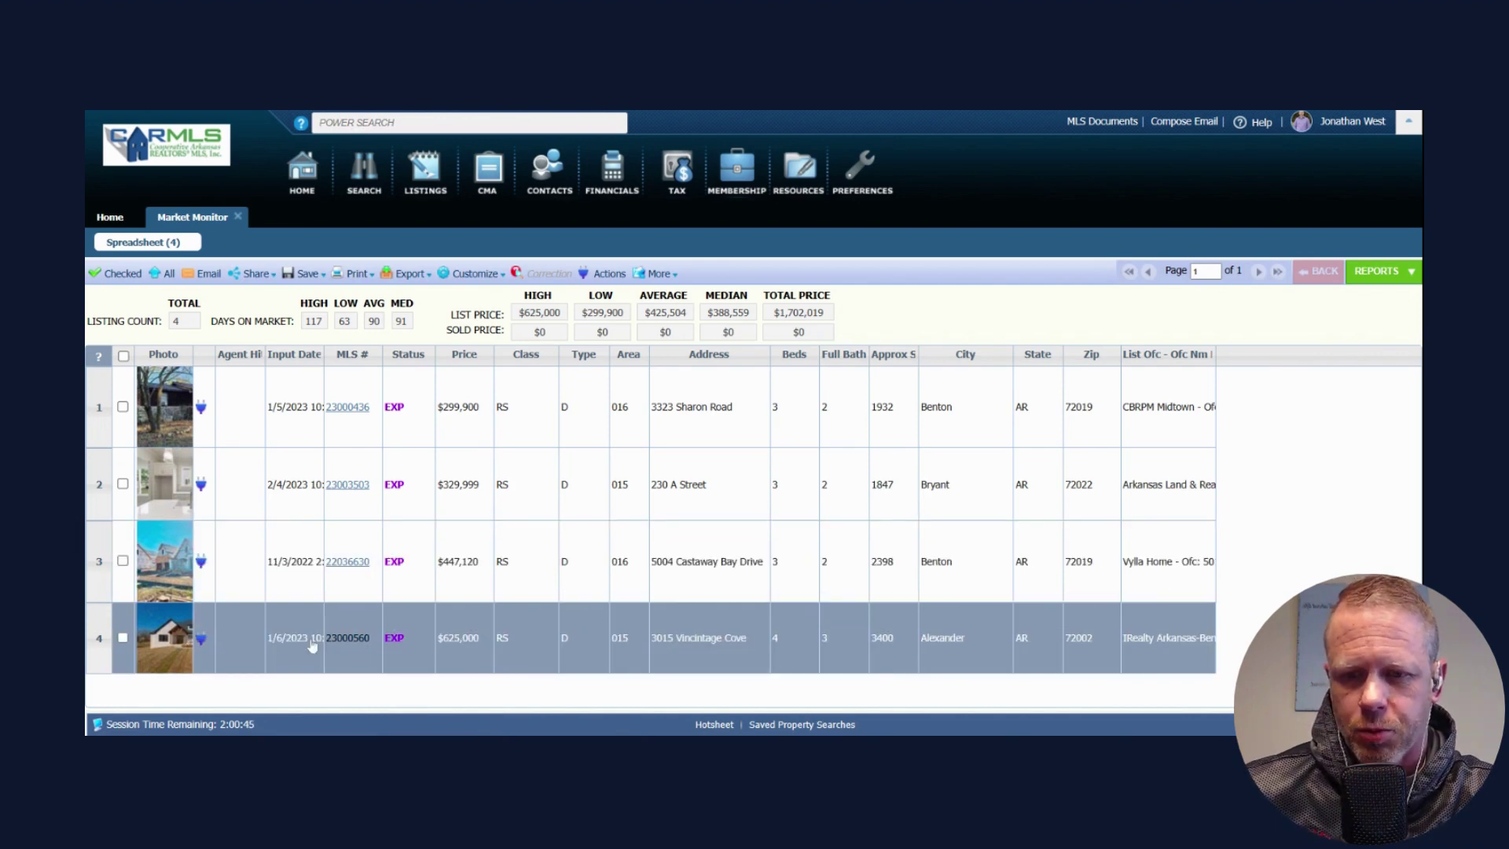
Step: View the full details of the $625,000 expired listing in Alexander, and close the expired results
{"action": "left_click", "coordinate": [347, 638]}
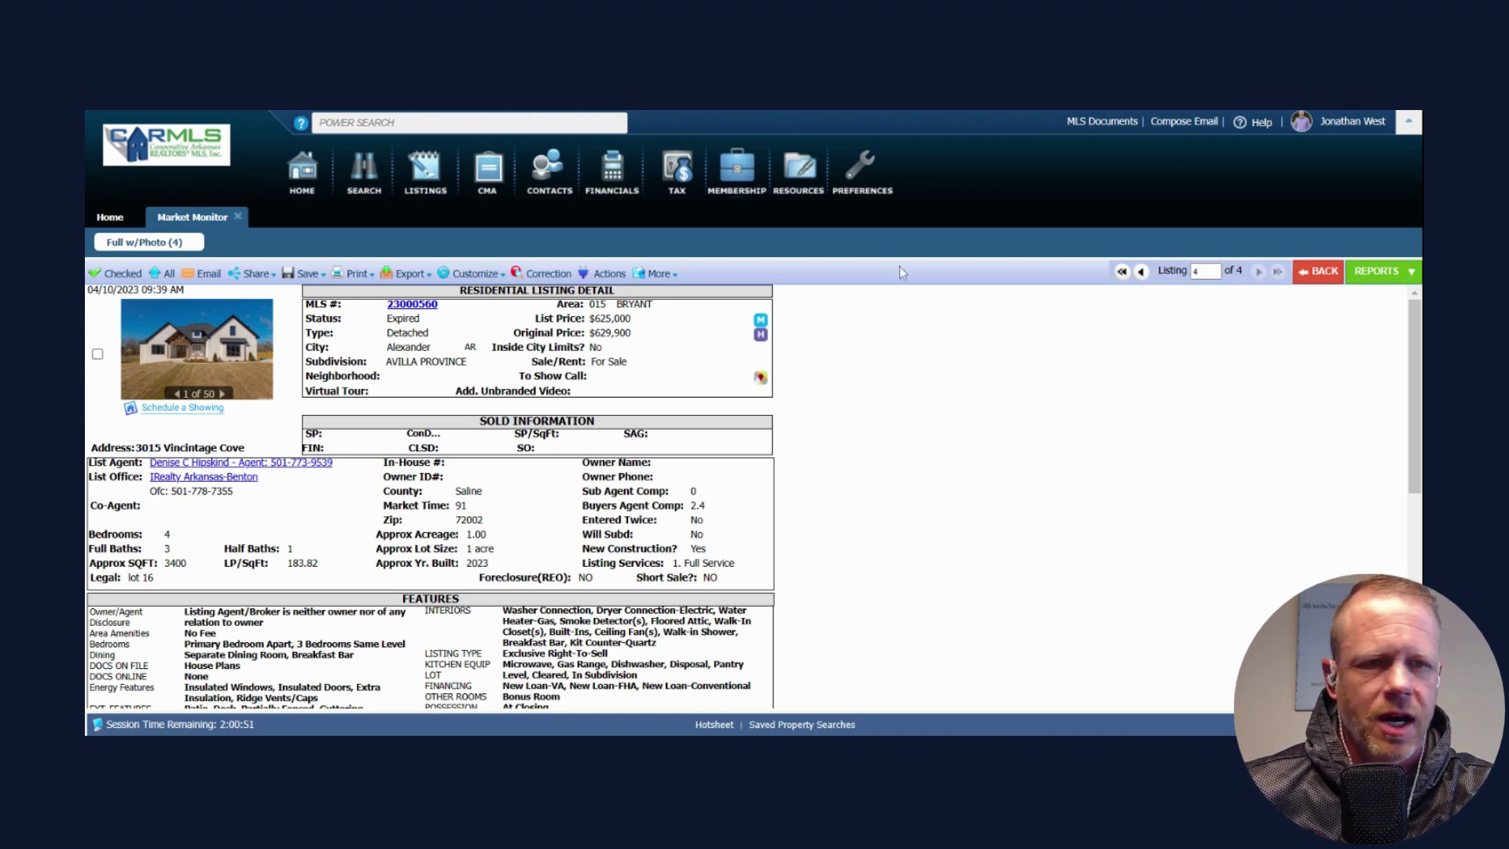
{"action": "left_click", "coordinate": [1335, 274]}
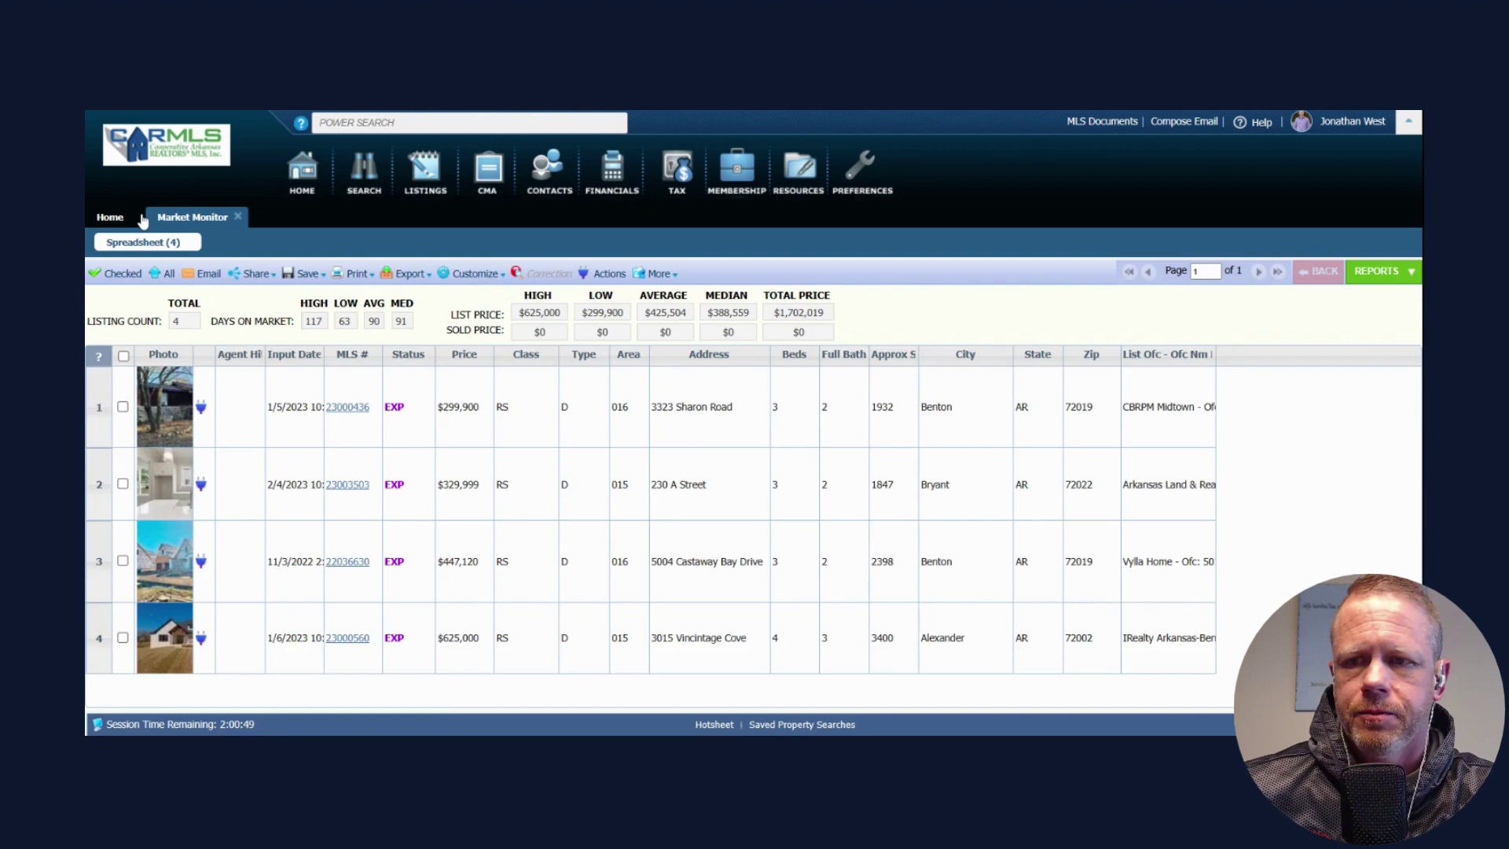
{"action": "left_click", "coordinate": [237, 216]}
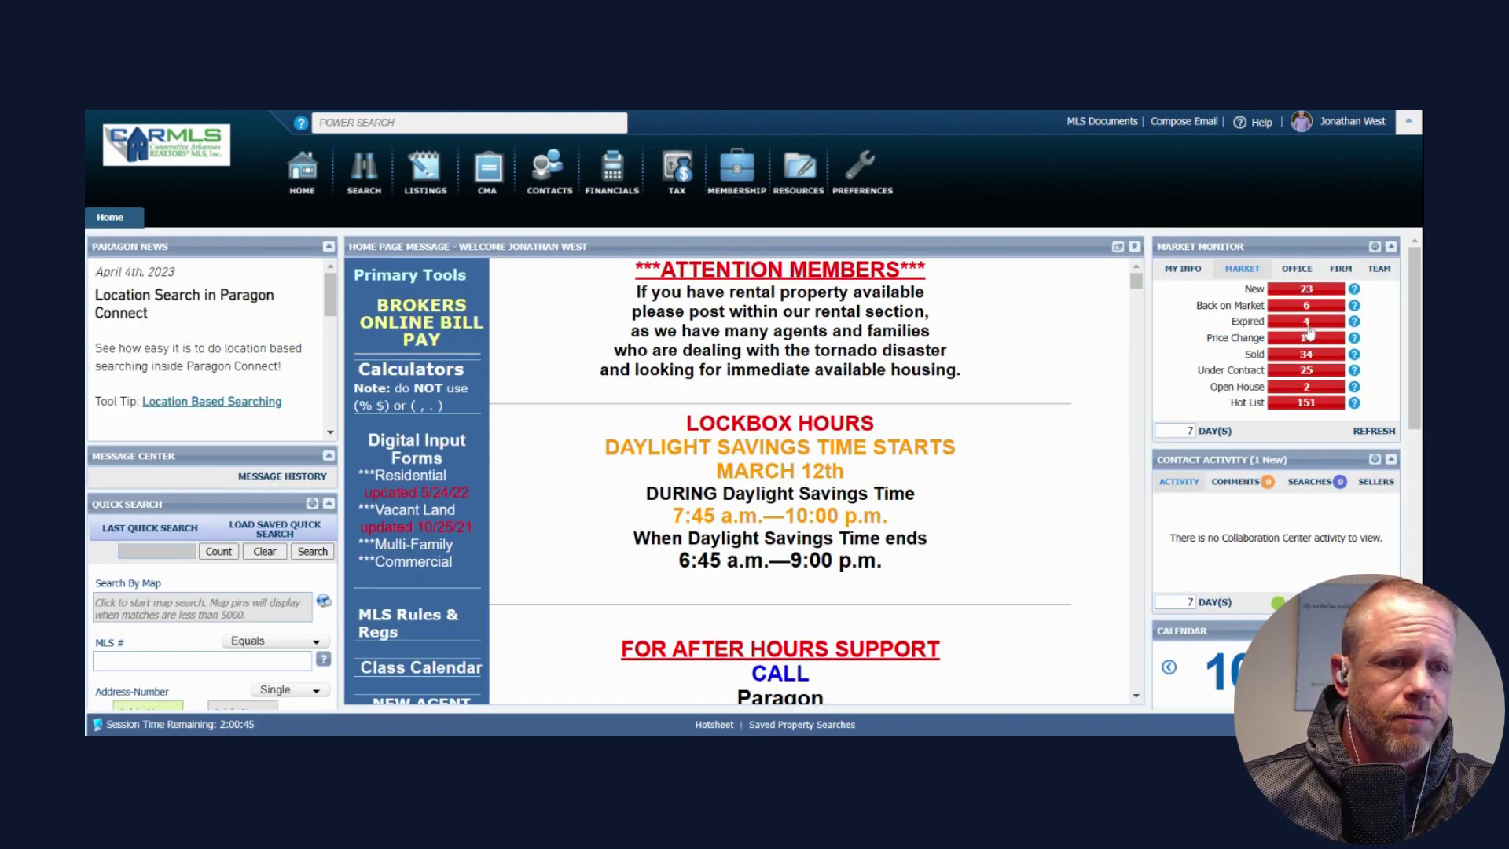
Step: Examine the status, price and city of every listing in the Market Monitor's price-change results, and close the results
{"action": "left_click", "coordinate": [1305, 343]}
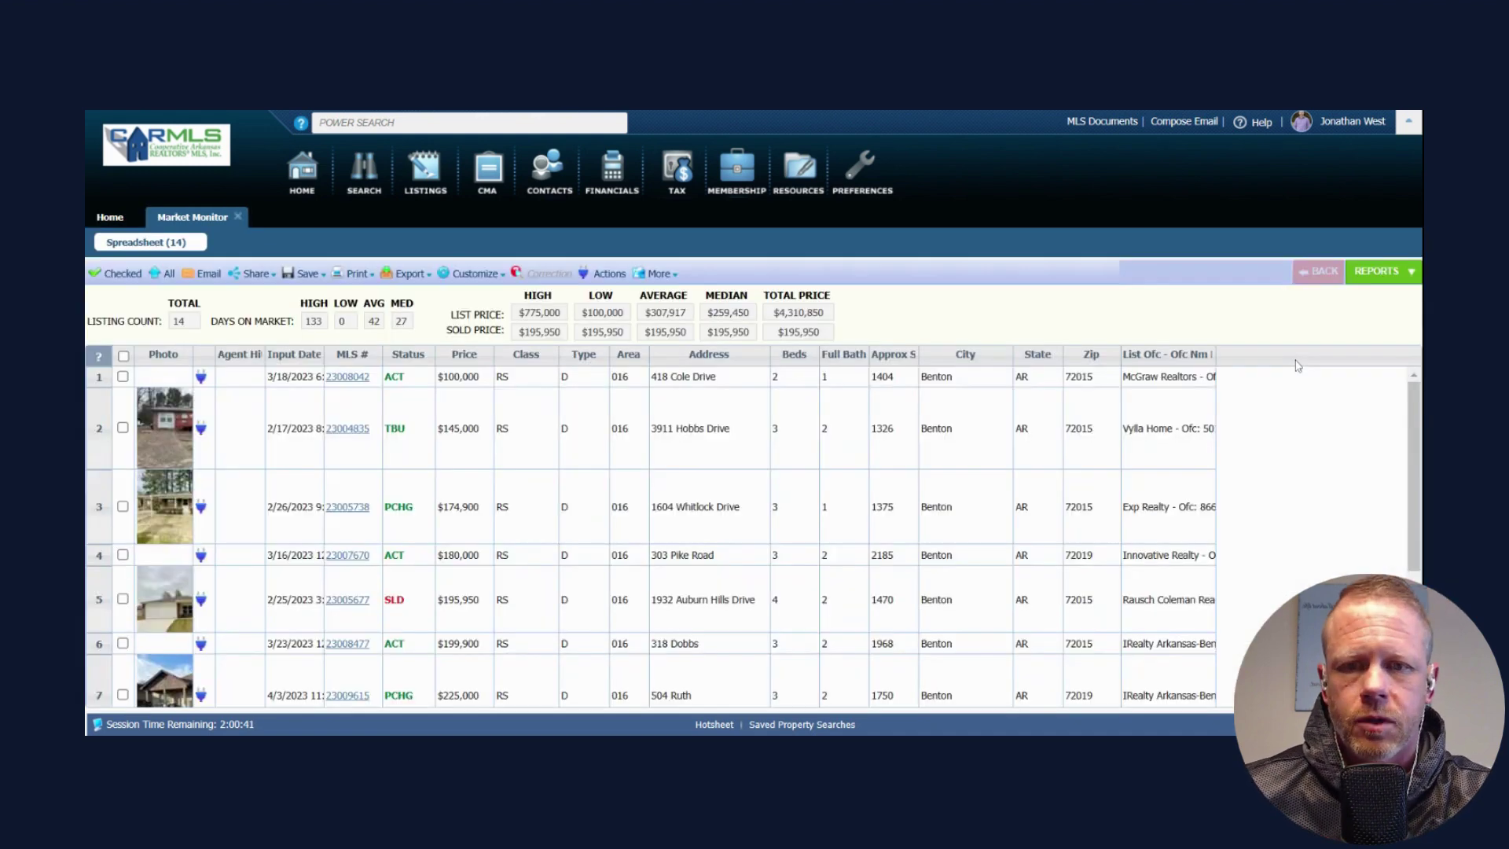
{"action": "left_click", "coordinate": [363, 392]}
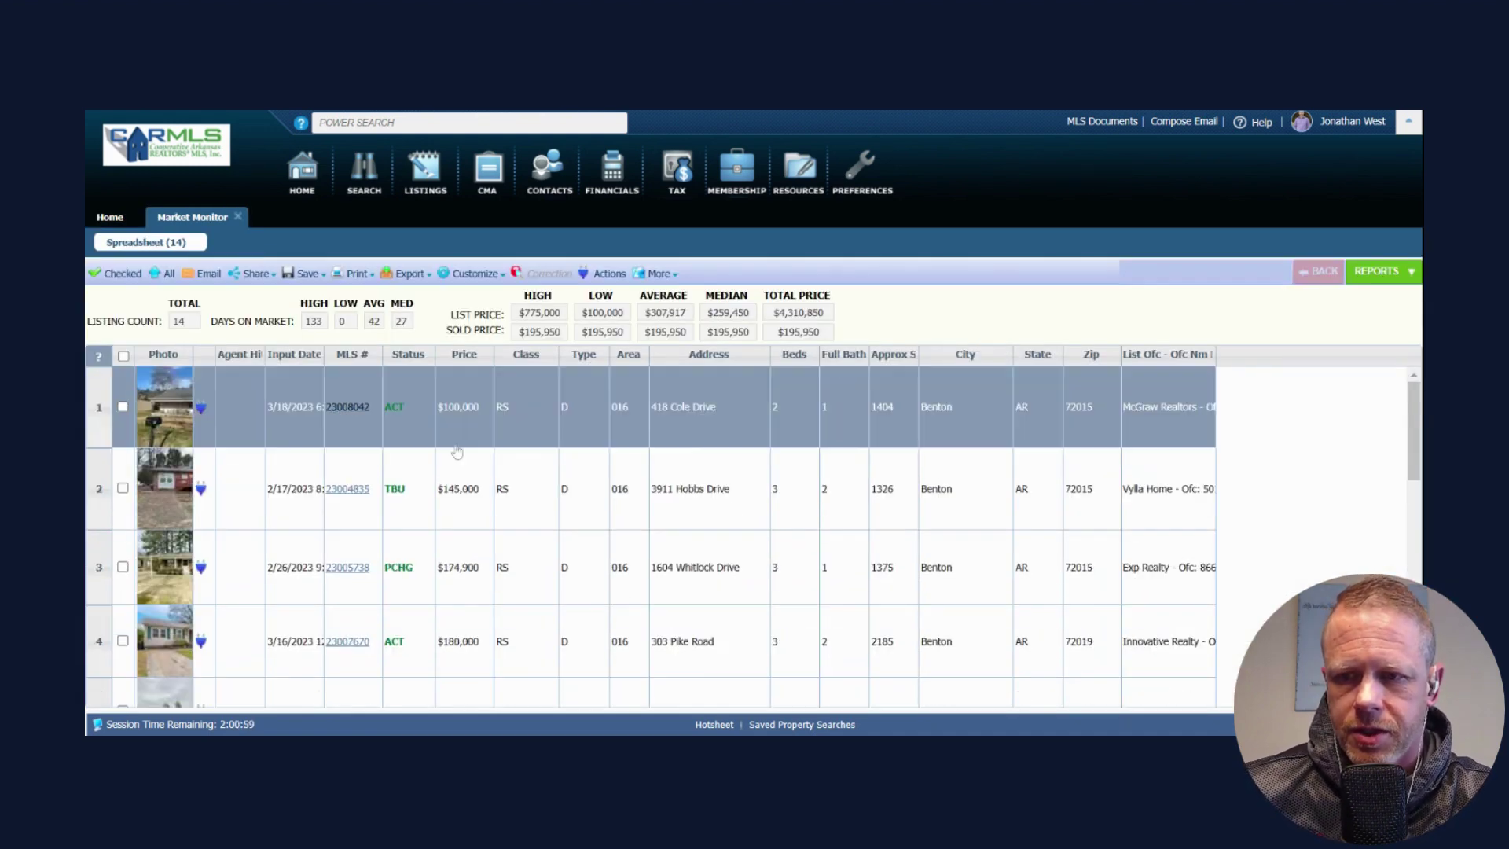
{"action": "scroll", "coordinate": [457, 452], "scroll_direction": "down", "scroll_amount": 1}
{"action": "left_click", "coordinate": [457, 452]}
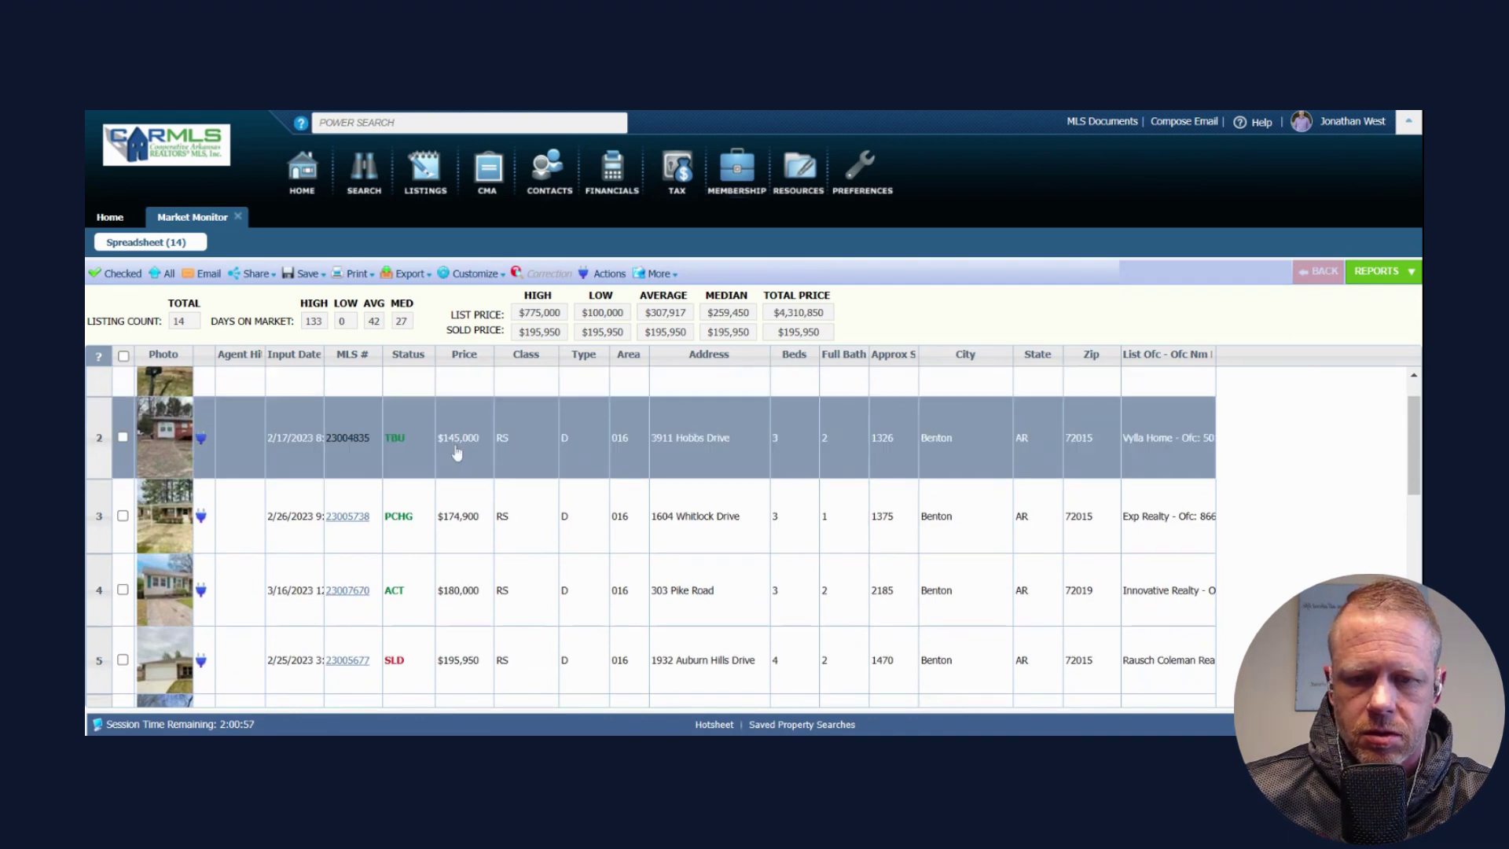
{"action": "scroll", "coordinate": [456, 452], "scroll_direction": "down", "scroll_amount": 3}
{"action": "scroll", "coordinate": [459, 457], "scroll_direction": "down", "scroll_amount": 4}
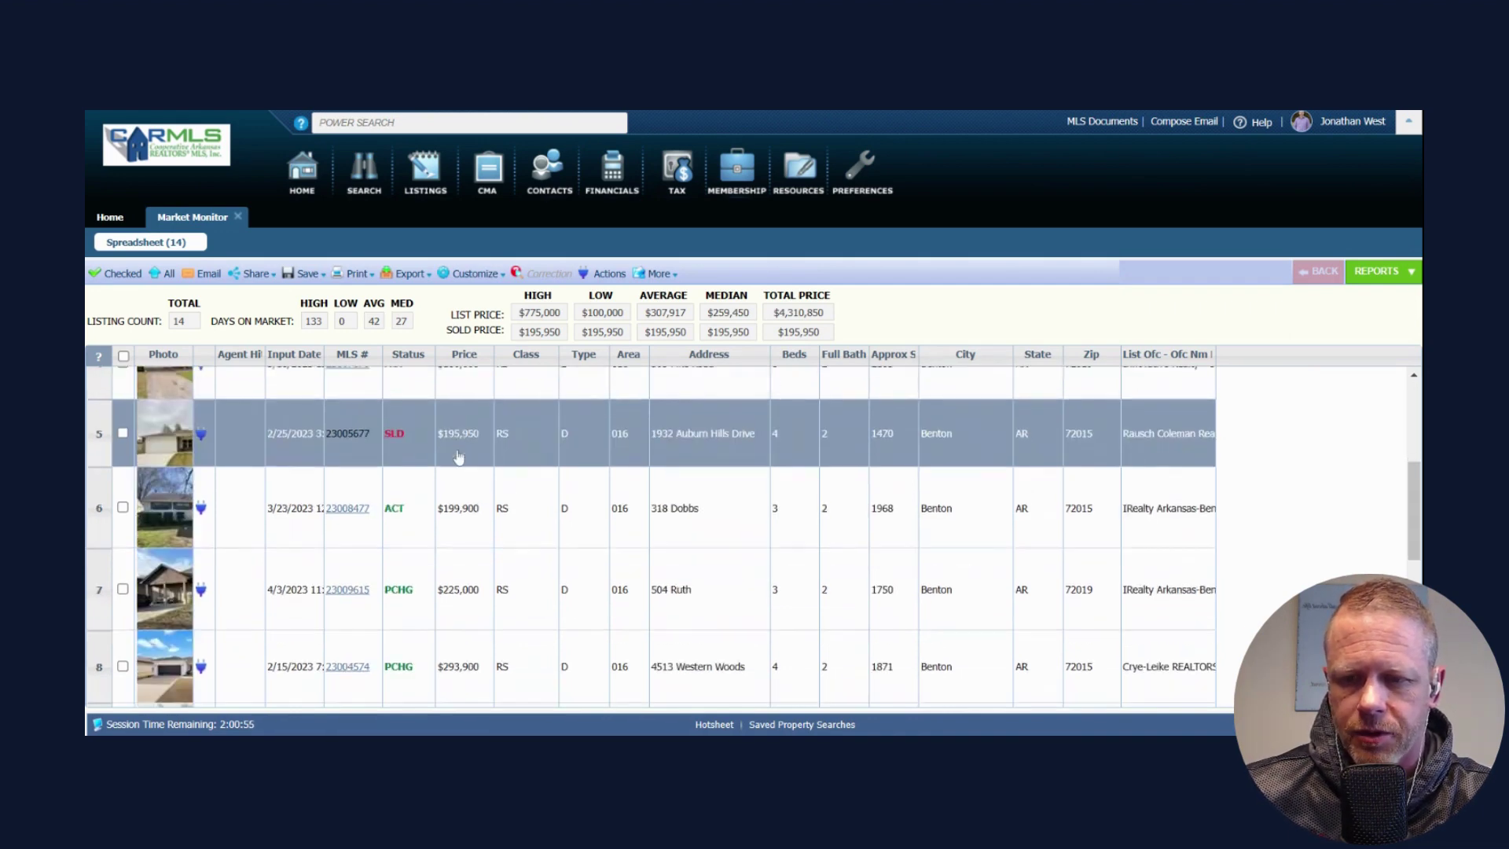
{"action": "scroll", "coordinate": [459, 456], "scroll_direction": "down", "scroll_amount": 4}
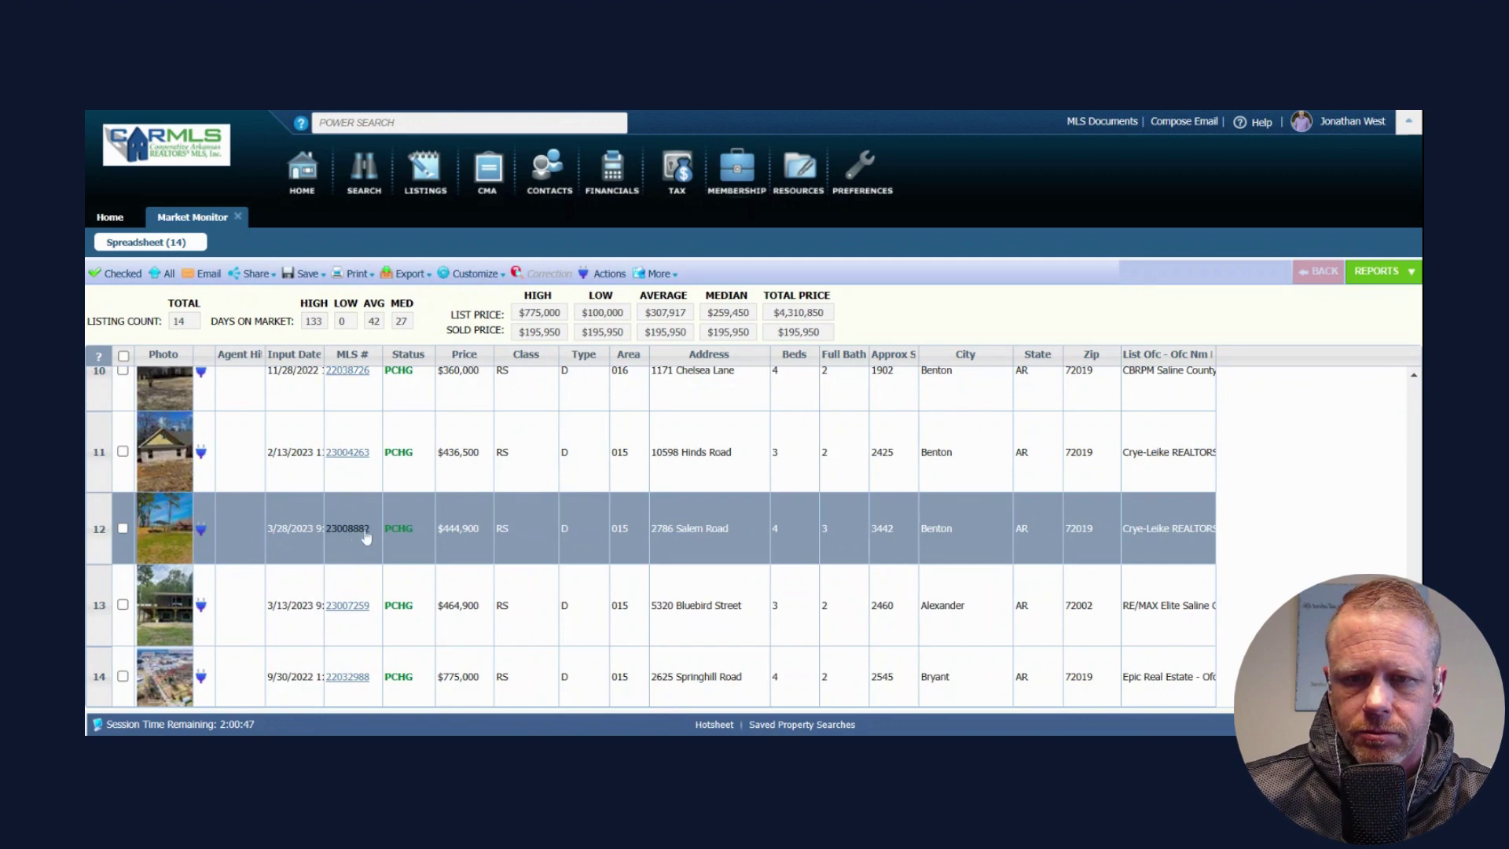
{"action": "scroll", "coordinate": [404, 509], "scroll_direction": "up", "scroll_amount": 1}
{"action": "scroll", "coordinate": [405, 510], "scroll_direction": "up", "scroll_amount": 1}
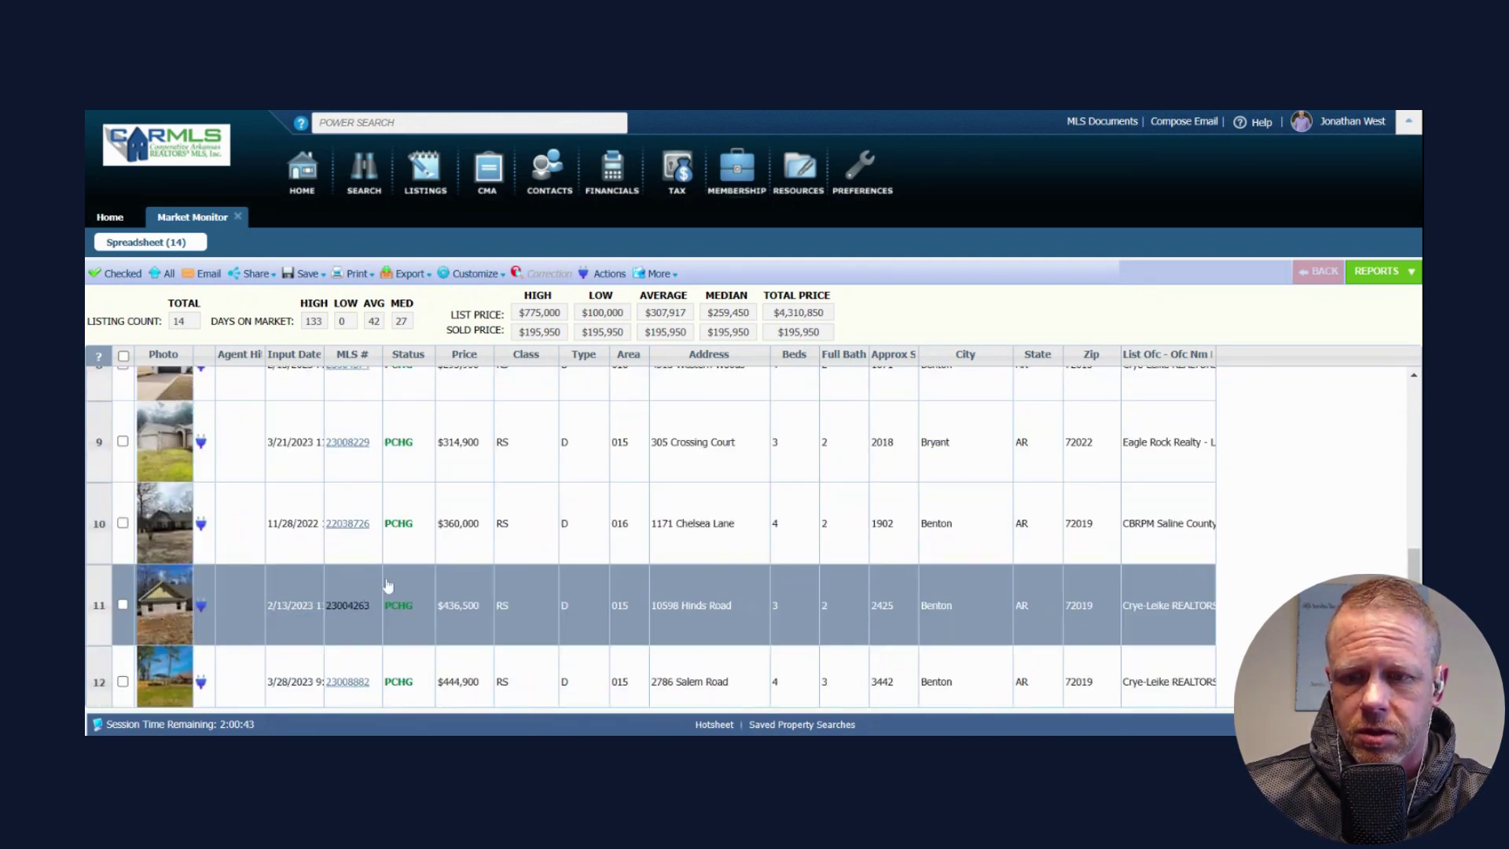
{"action": "scroll", "coordinate": [385, 597], "scroll_direction": "up", "scroll_amount": 5}
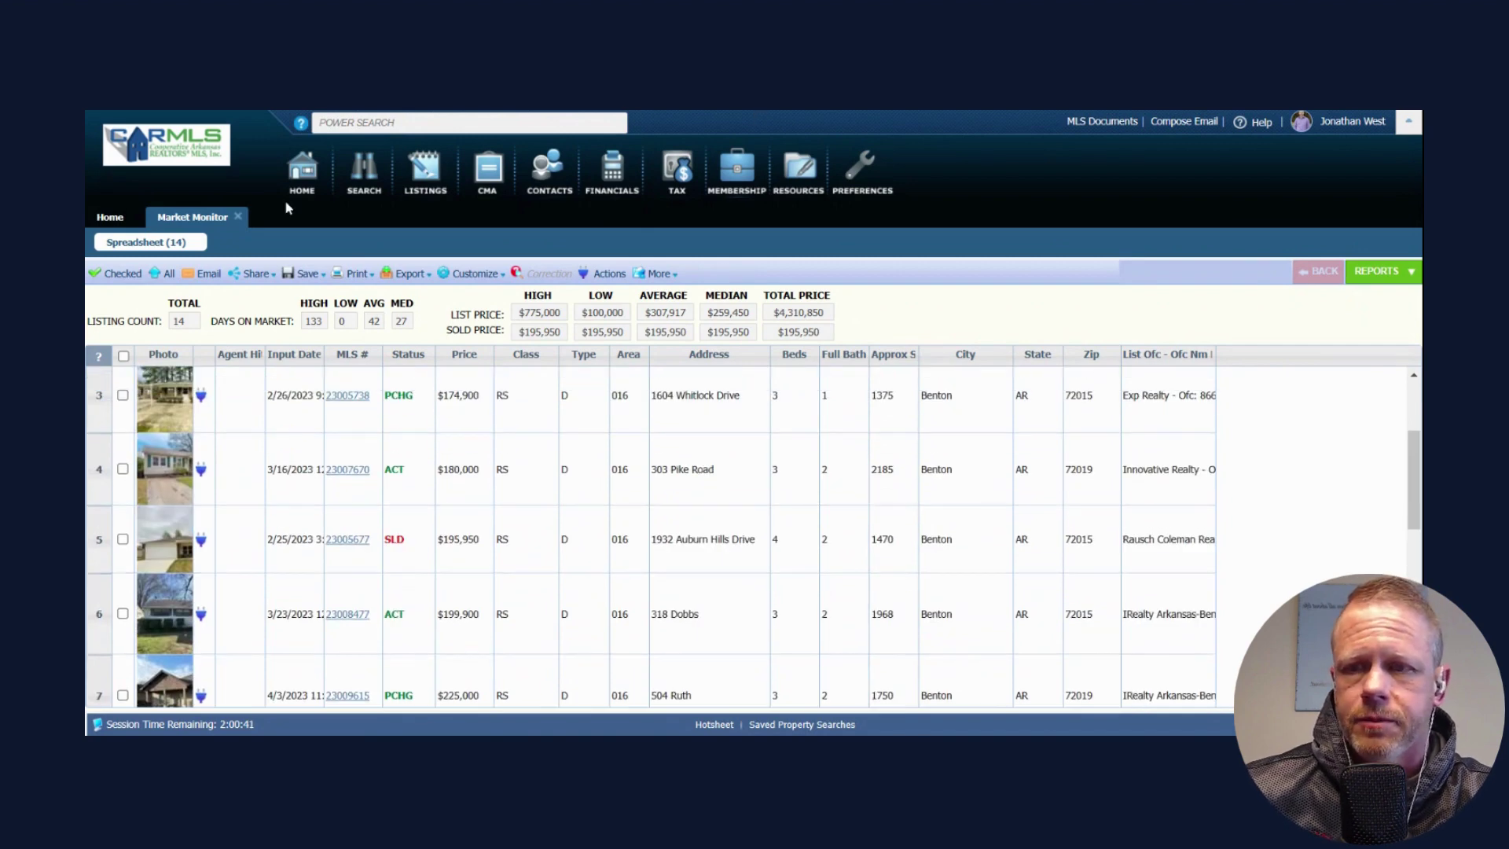
{"action": "left_click", "coordinate": [238, 217]}
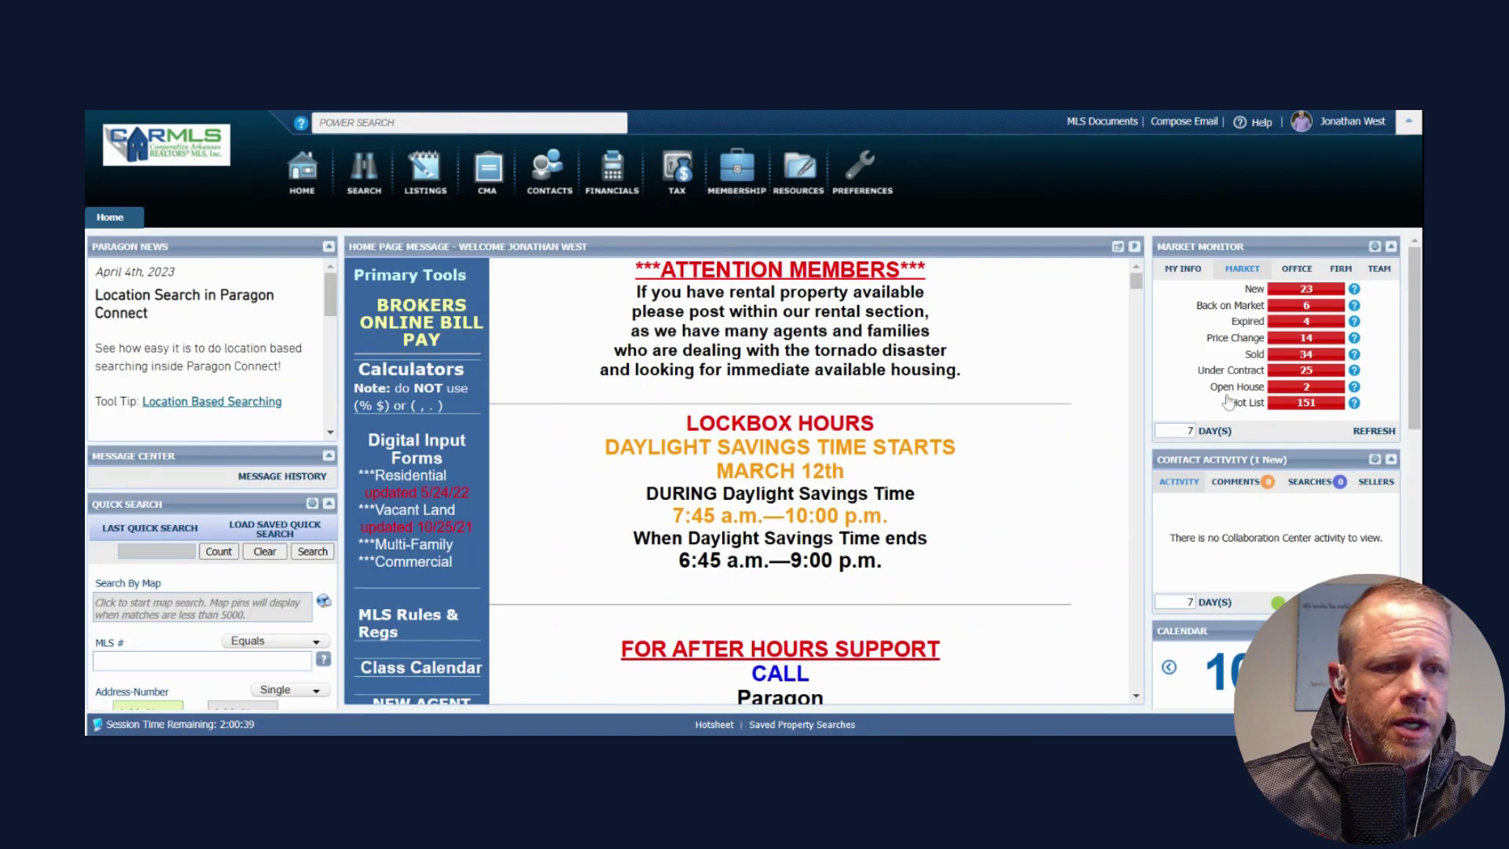
Step: Open the Market Monitor's sold listings and display them as a CMA Summary report
{"action": "left_click", "coordinate": [1307, 355]}
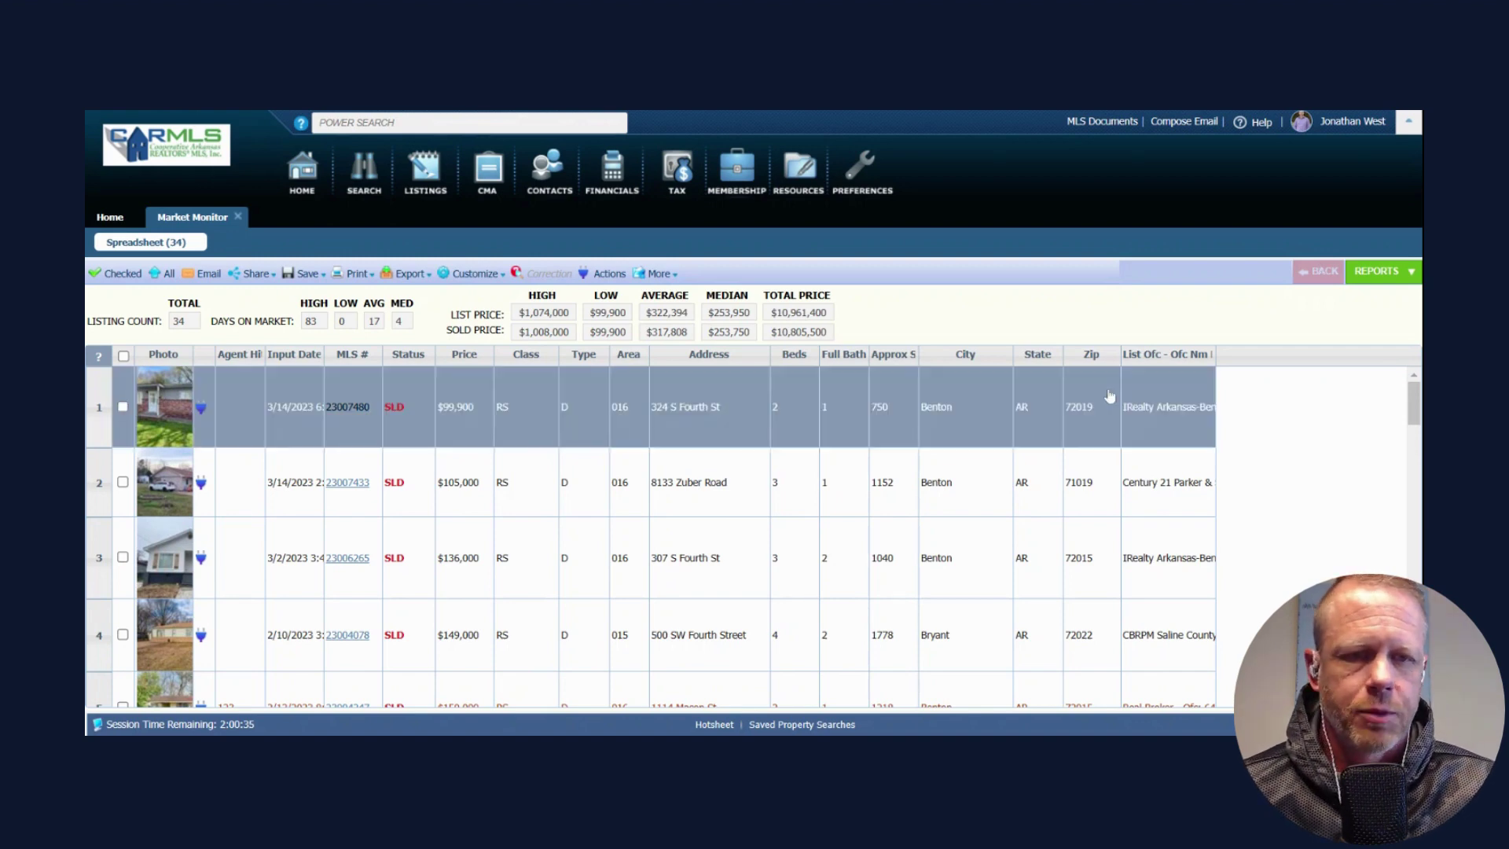
{"action": "left_click", "coordinate": [1400, 280]}
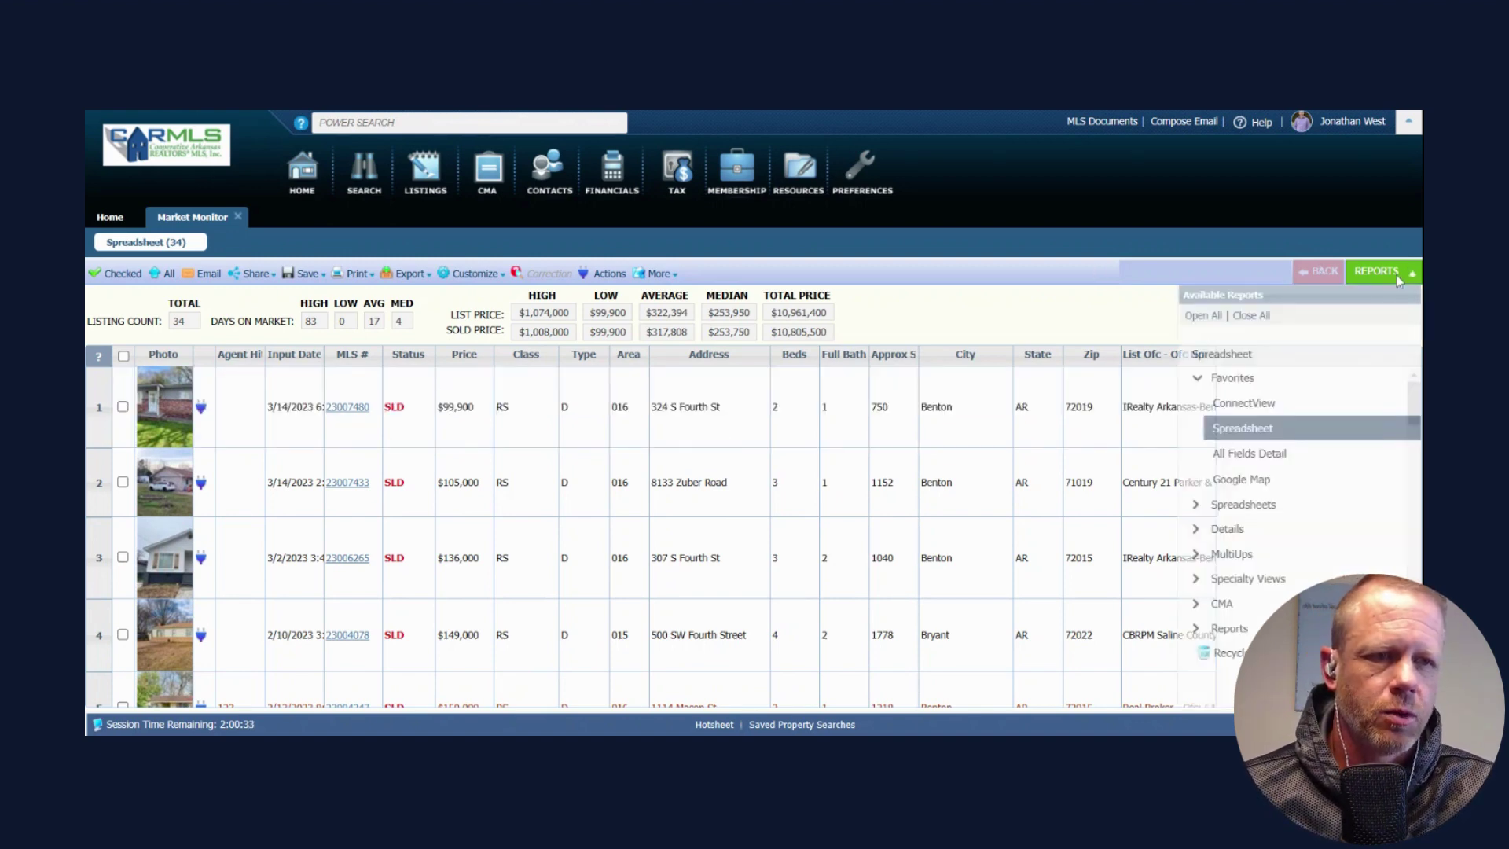
{"action": "left_click", "coordinate": [1221, 603]}
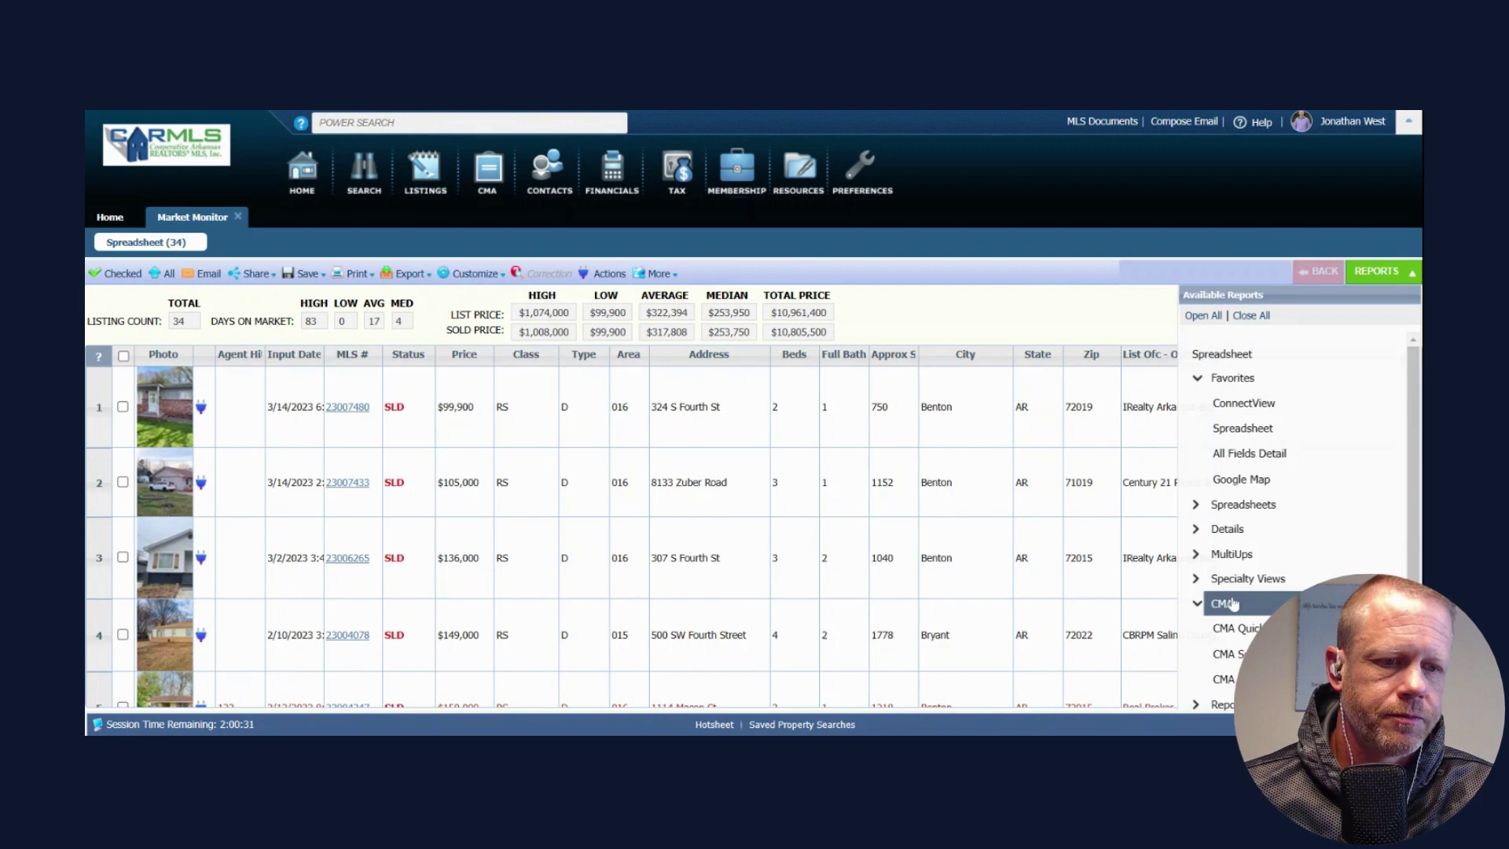
{"action": "scroll", "coordinate": [1234, 628], "scroll_direction": "down", "scroll_amount": 1}
{"action": "left_click", "coordinate": [1234, 628]}
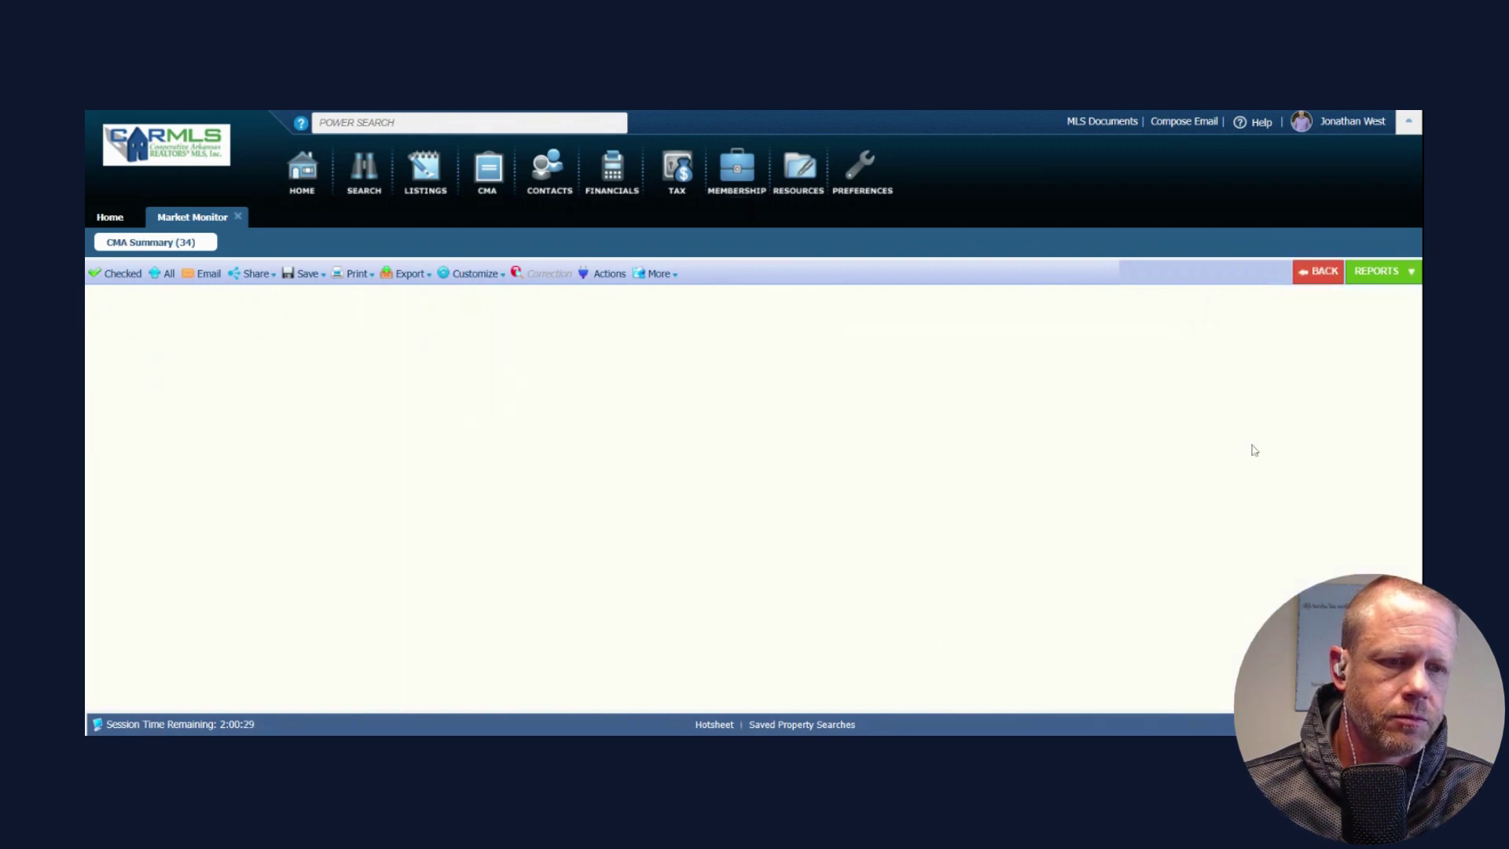
Step: Examine the sold listings' average, minimum, maximum and median figures in the CMA Summary, and close the report
{"action": "scroll", "coordinate": [1254, 444], "scroll_direction": "down", "scroll_amount": 3}
{"action": "scroll", "coordinate": [1253, 444], "scroll_direction": "down", "scroll_amount": 4}
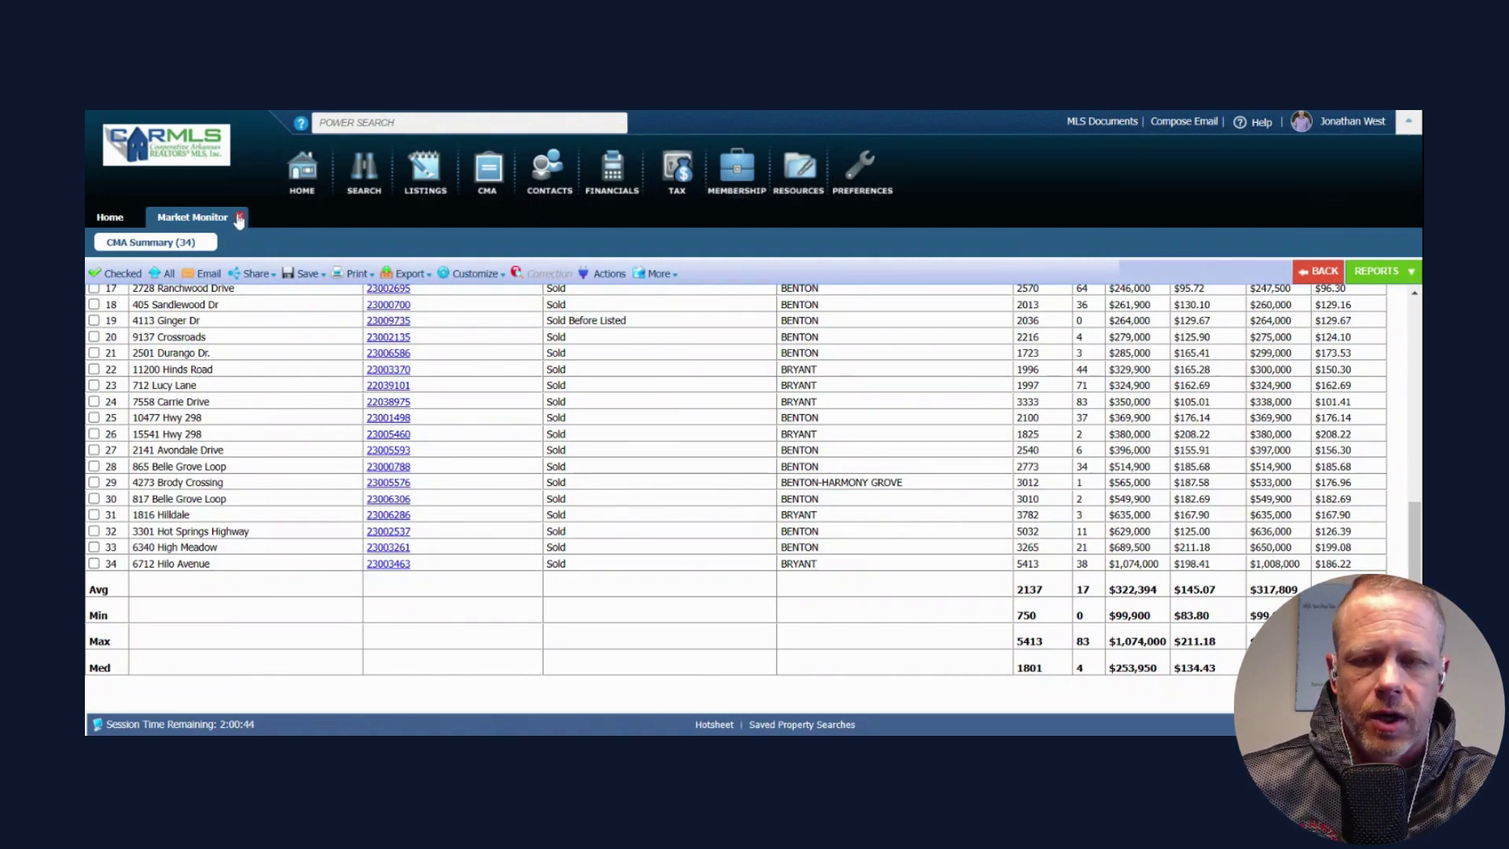
{"action": "left_click", "coordinate": [239, 219]}
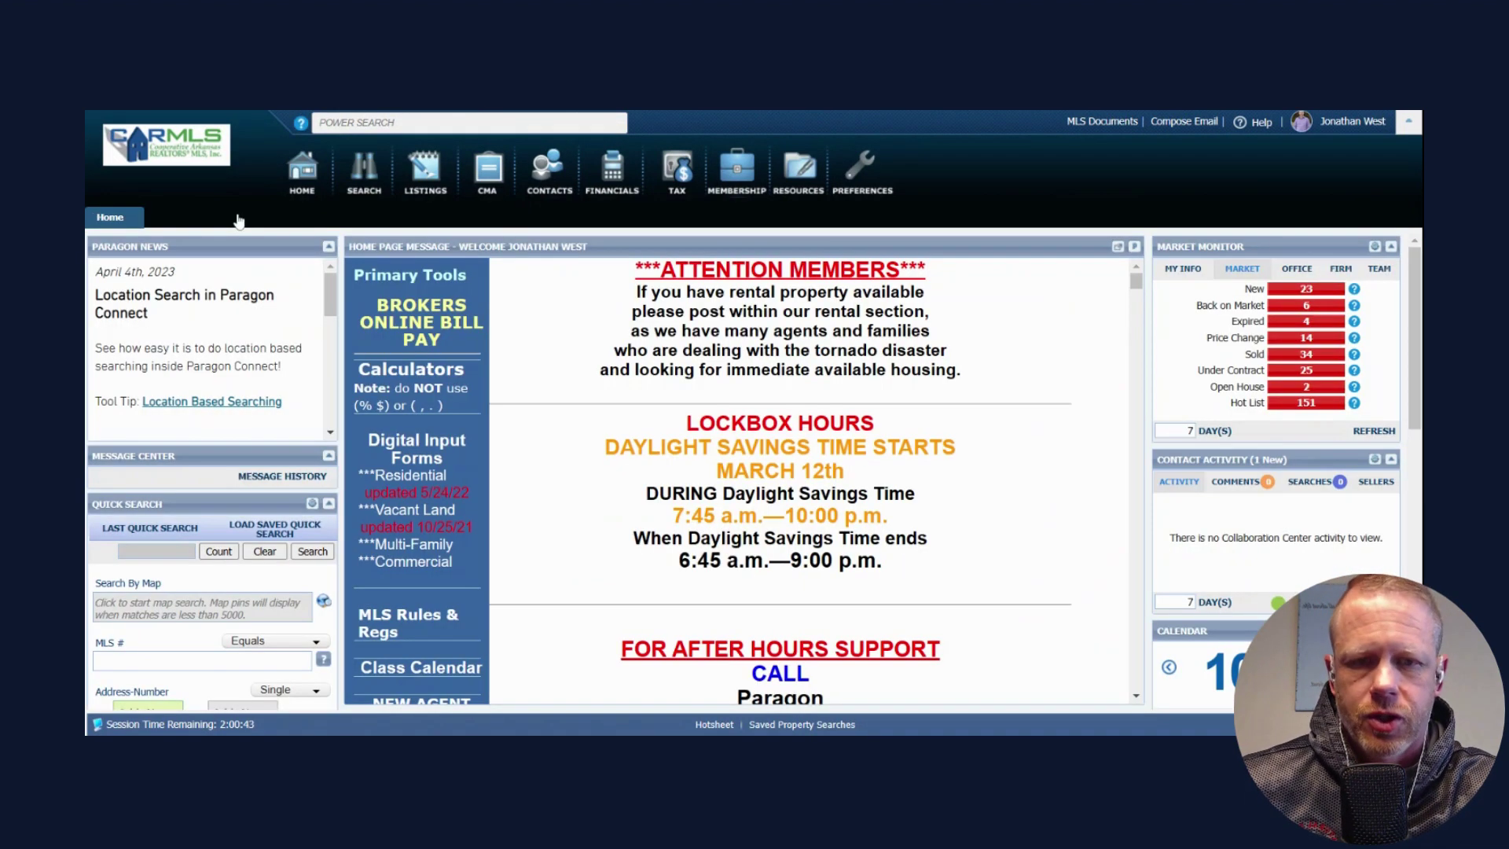
Step: View the event details of both Province open houses from the Market Monitor, and close the results
{"action": "left_click", "coordinate": [1307, 388]}
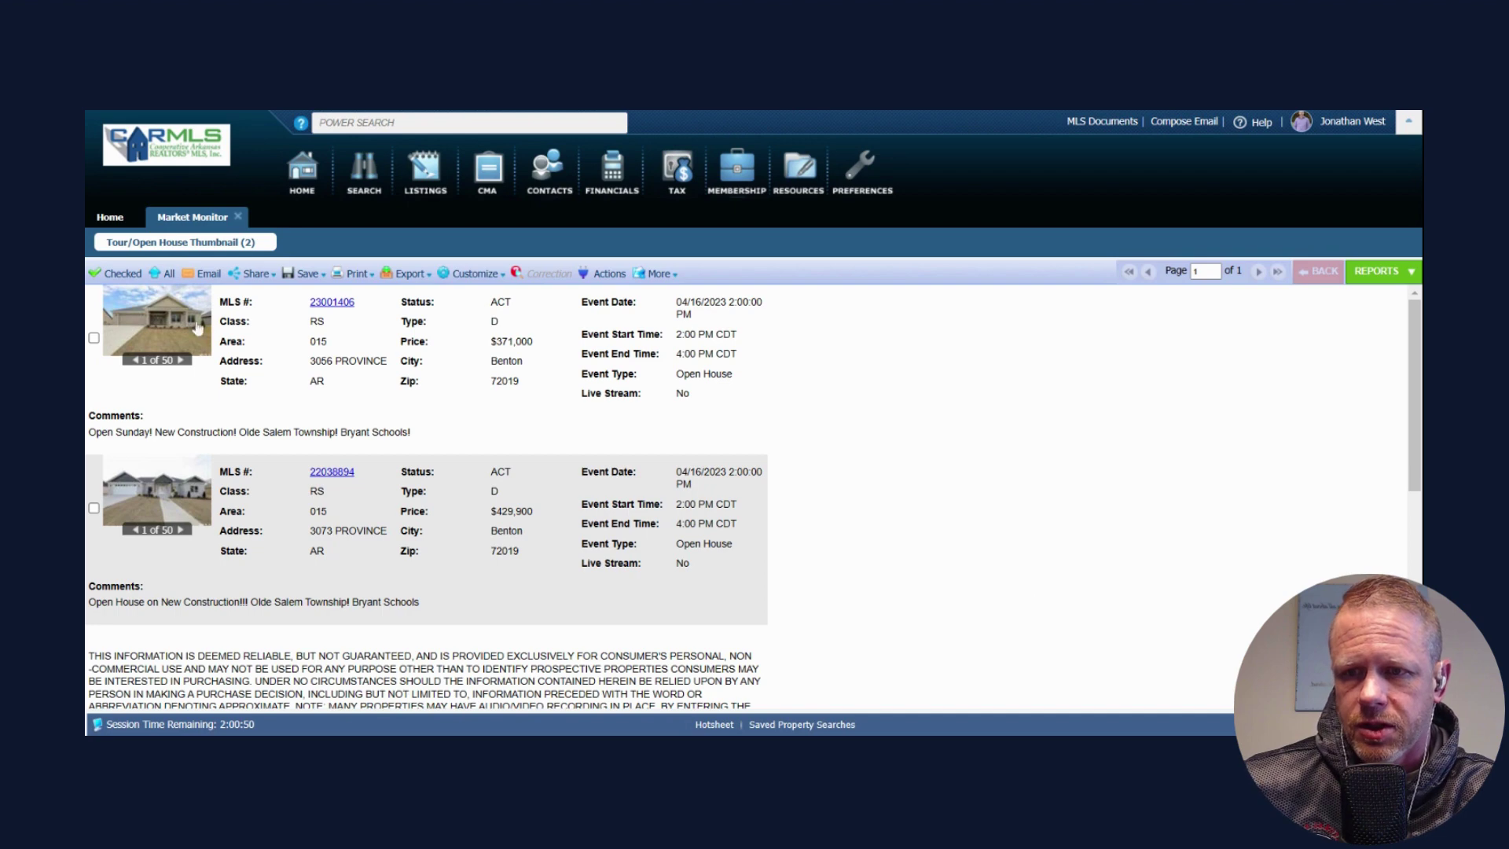
{"action": "left_click", "coordinate": [338, 305]}
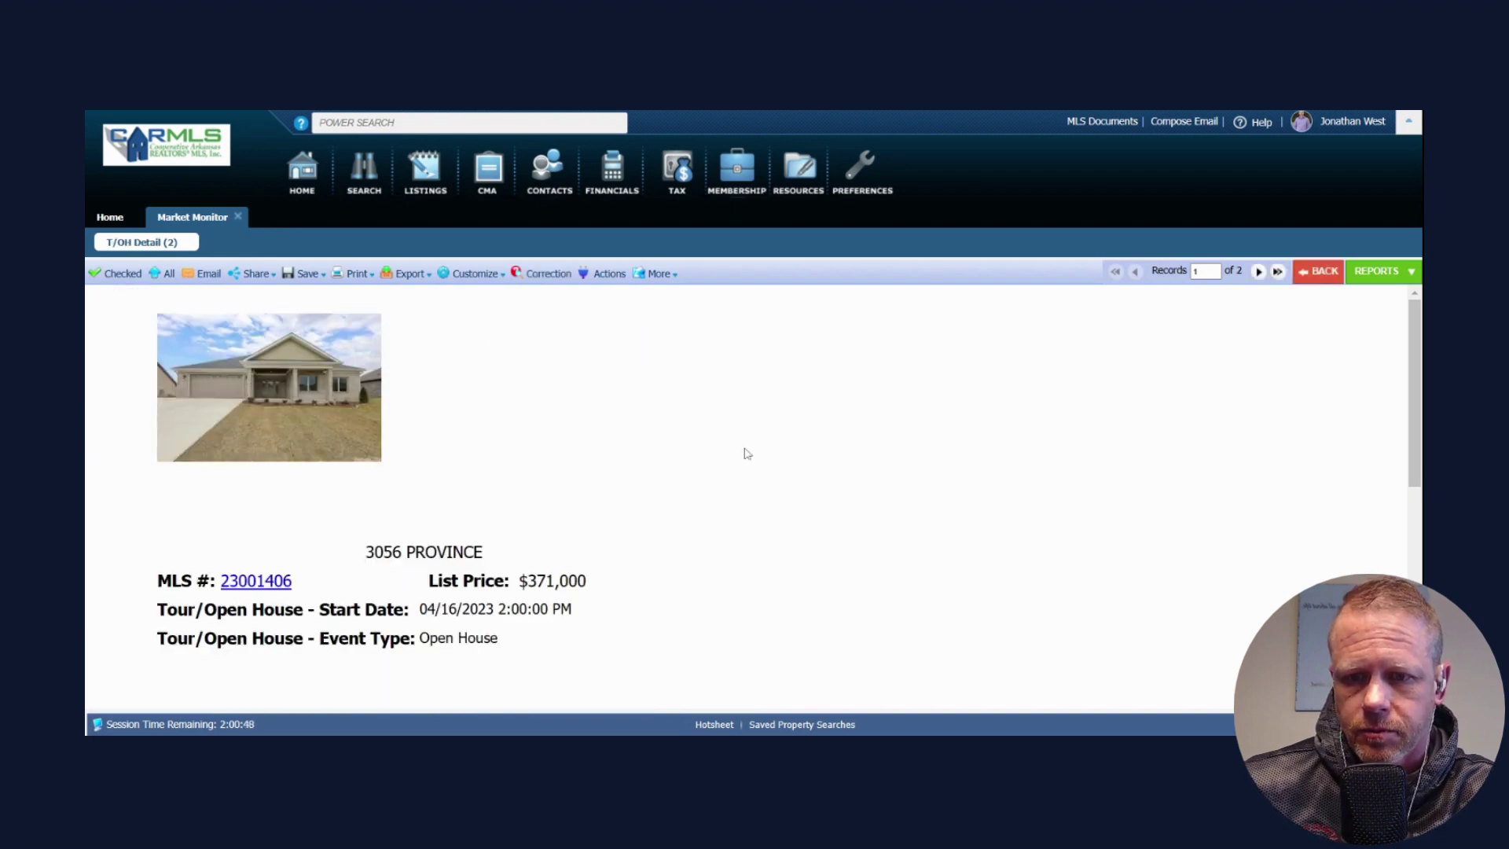
{"action": "scroll", "coordinate": [735, 470], "scroll_direction": "down", "scroll_amount": 5}
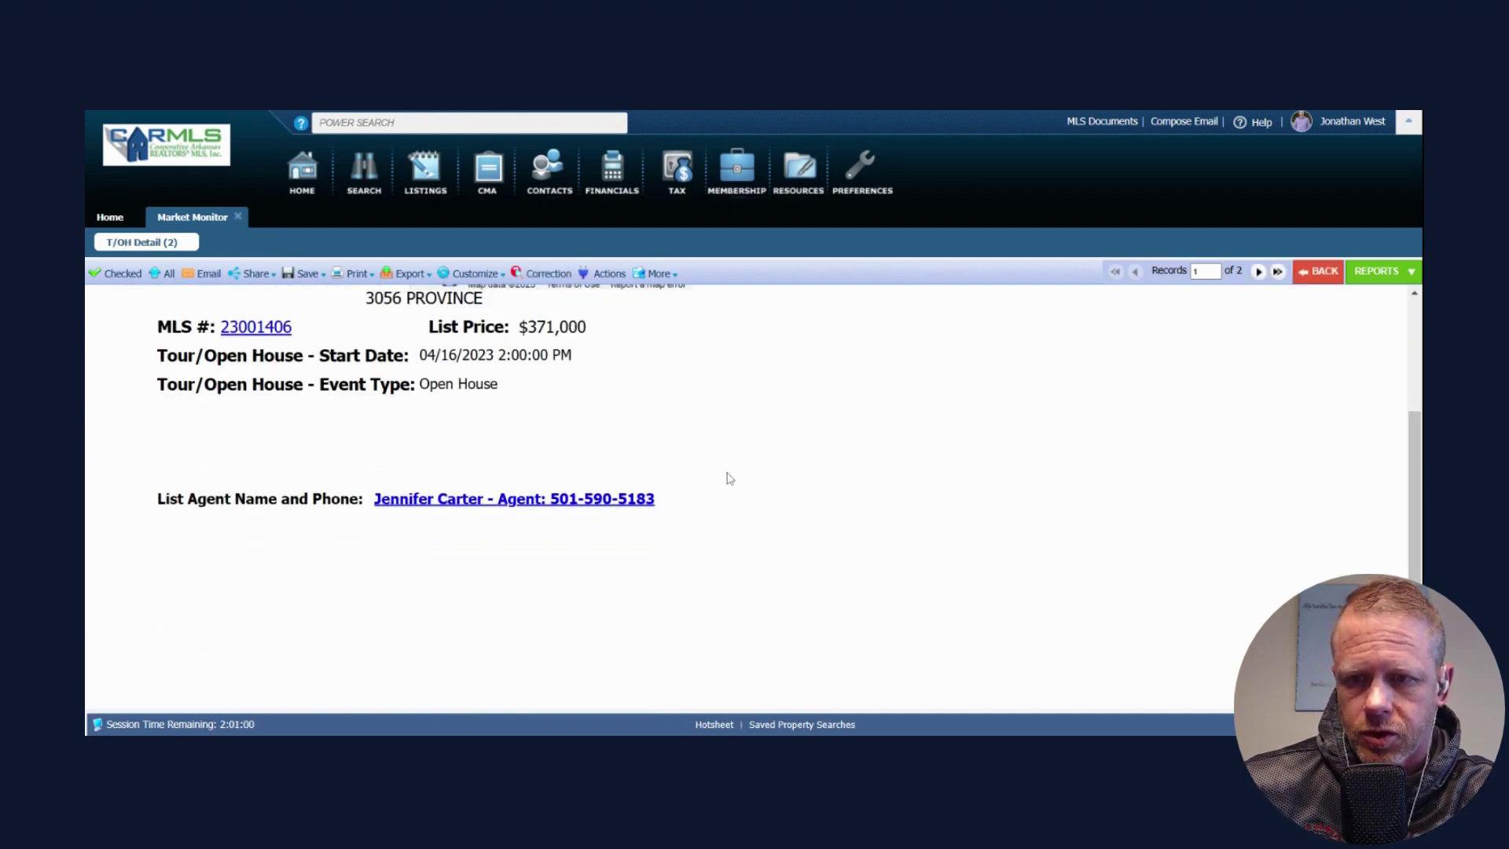
{"action": "scroll", "coordinate": [728, 479], "scroll_direction": "up", "scroll_amount": 5}
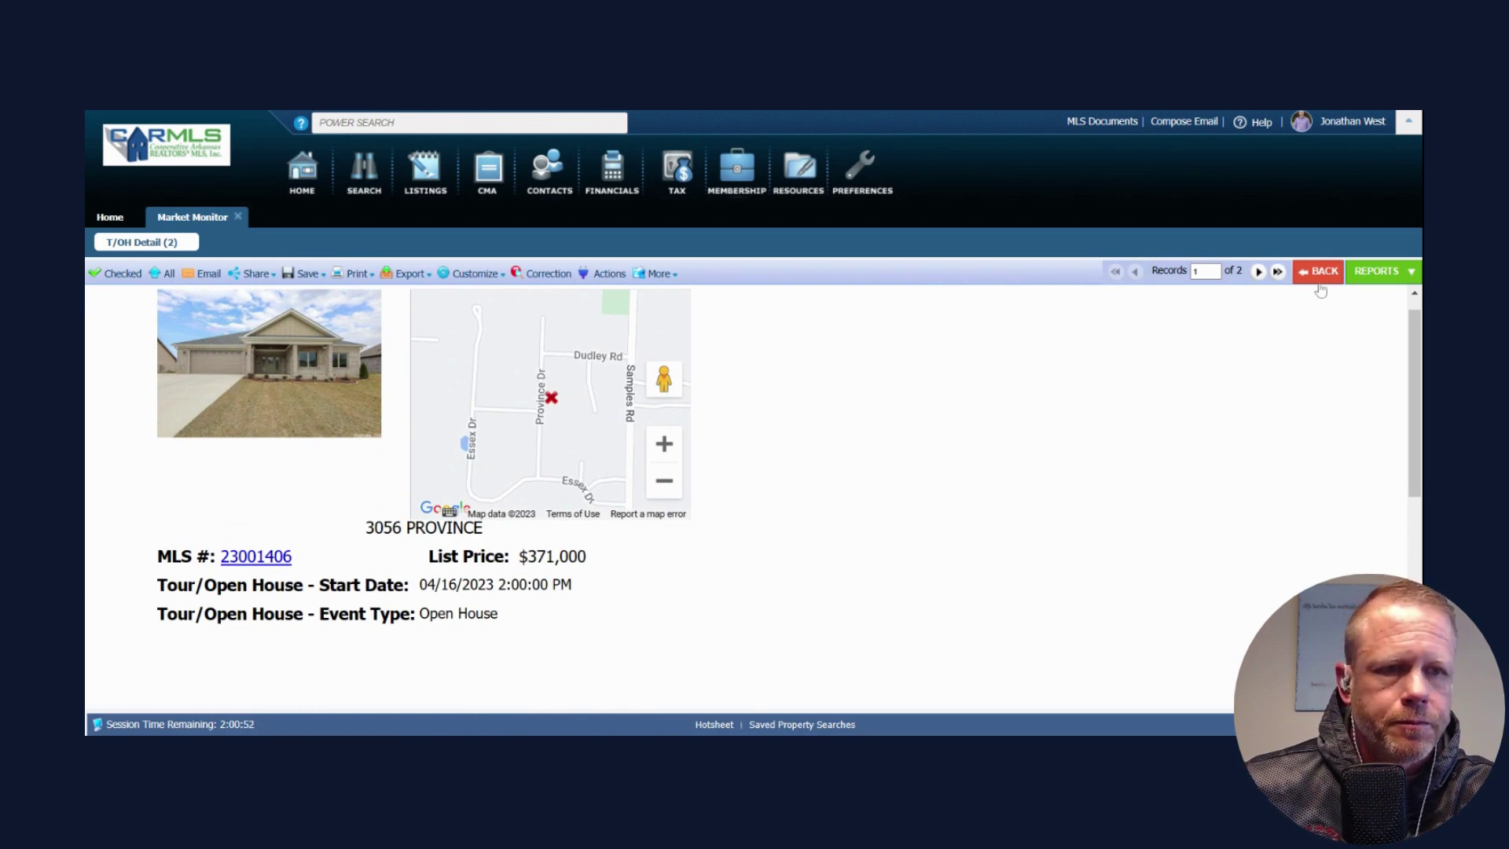
{"action": "left_click", "coordinate": [1259, 272]}
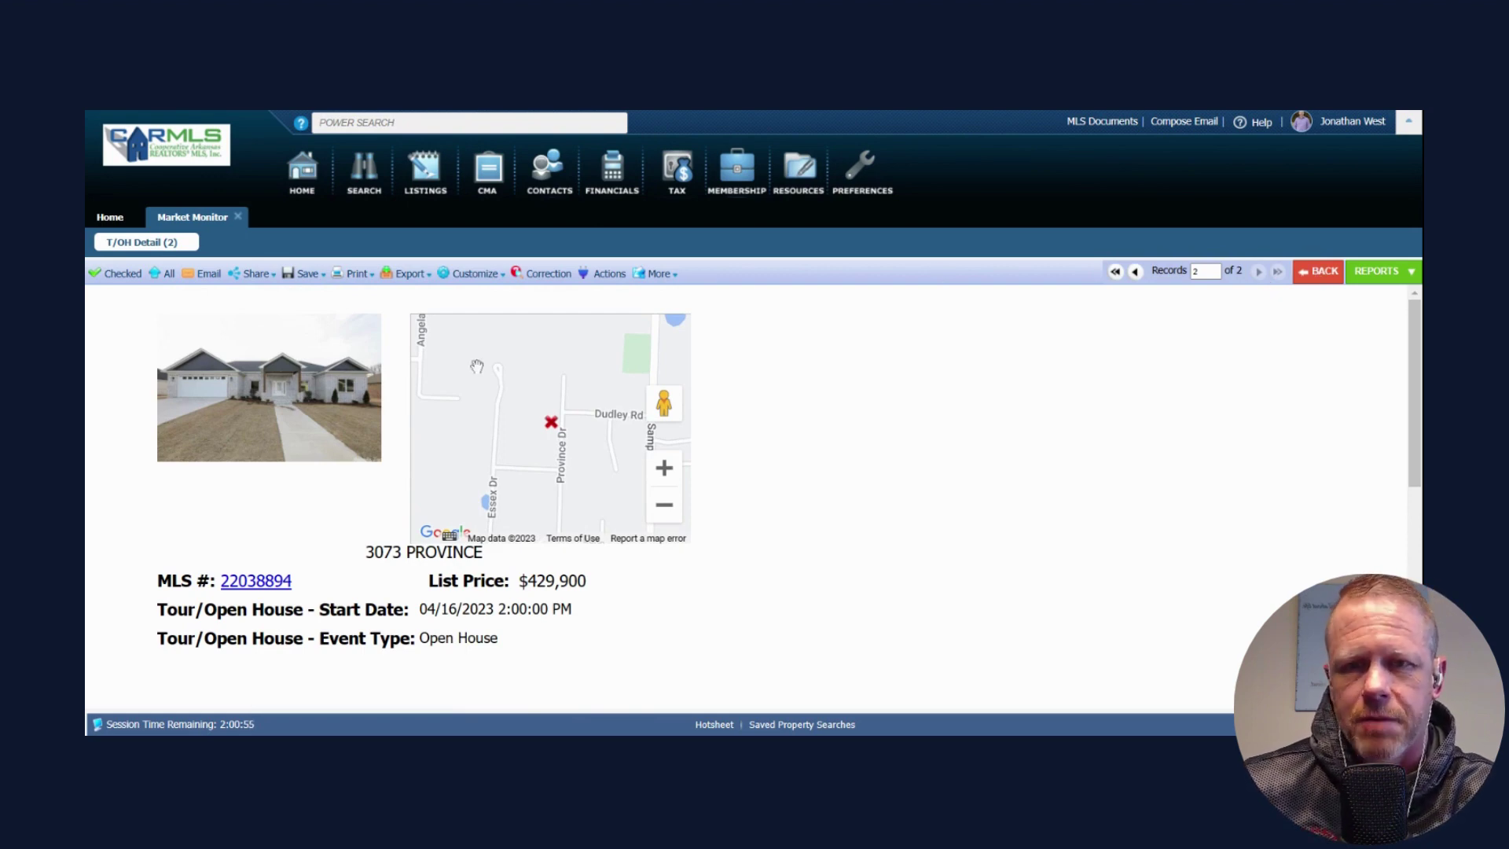
{"action": "left_click", "coordinate": [238, 216]}
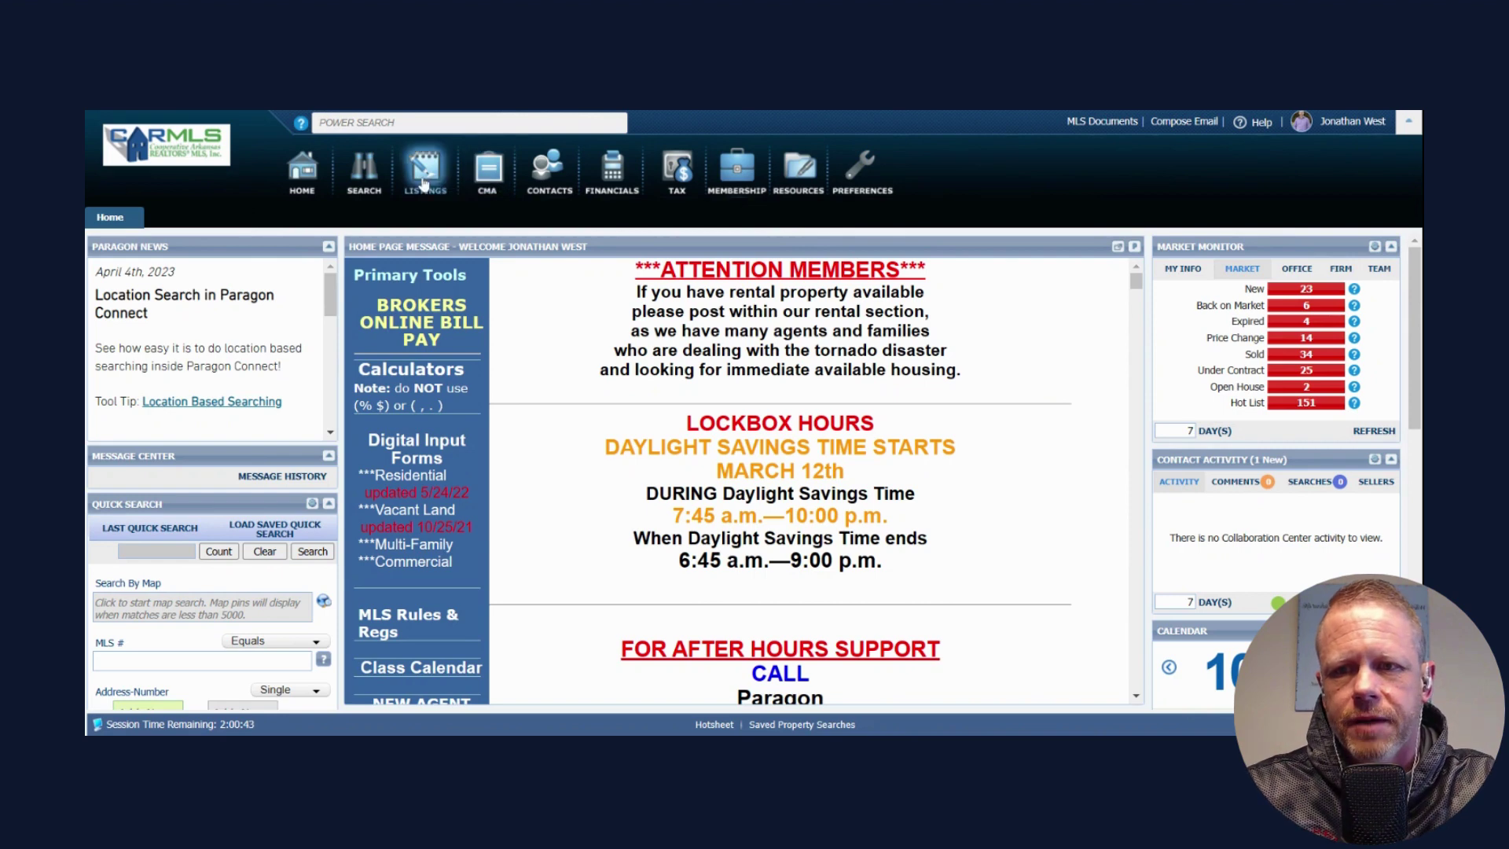
Step: Open a new residential property search
{"action": "mouse_move", "coordinate": [434, 194]}
{"action": "mouse_move", "coordinate": [363, 188]}
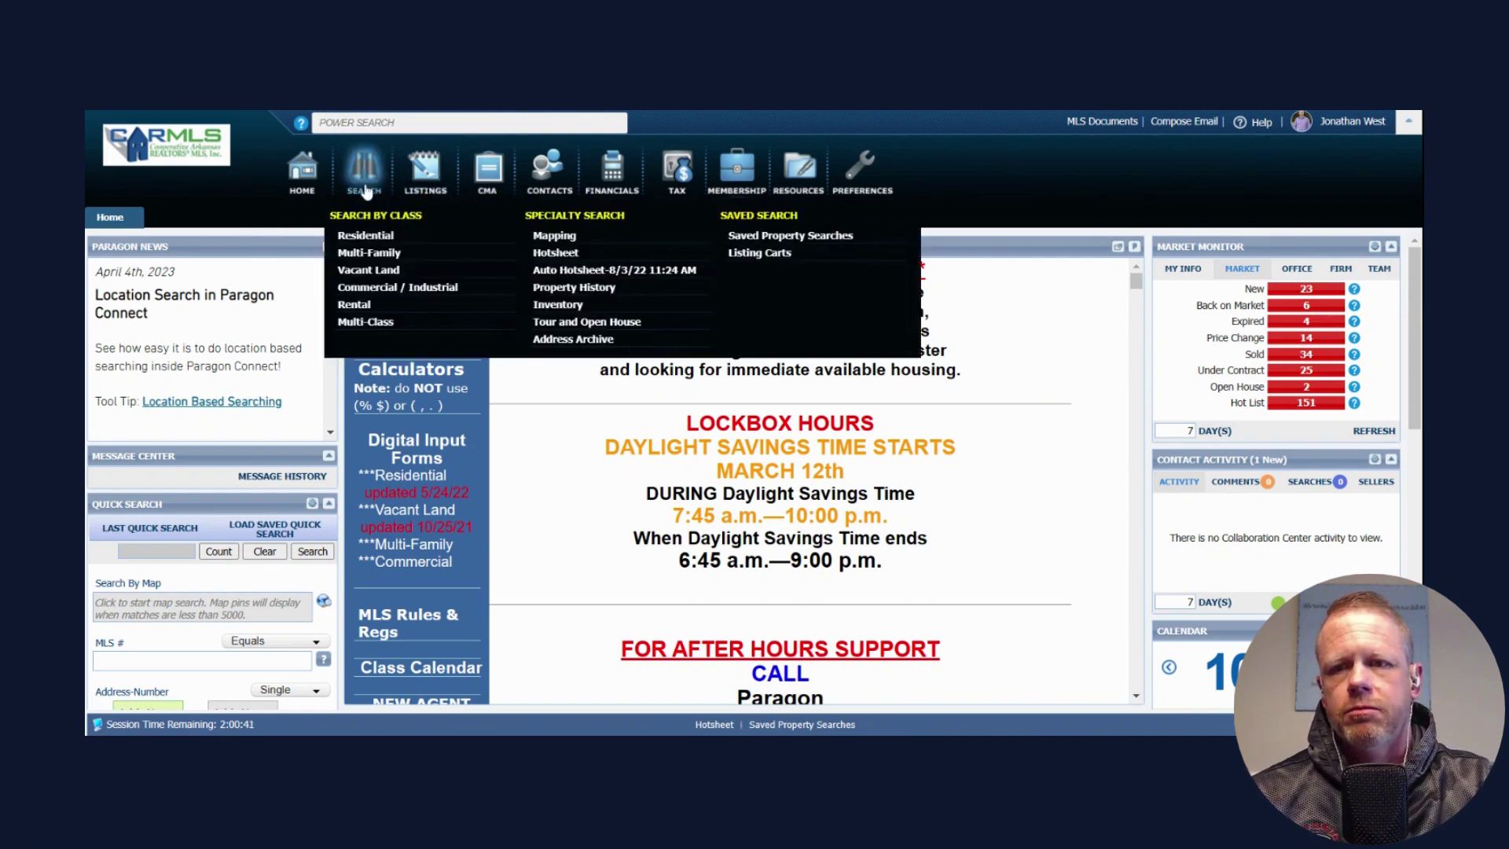
{"action": "left_click", "coordinate": [371, 236]}
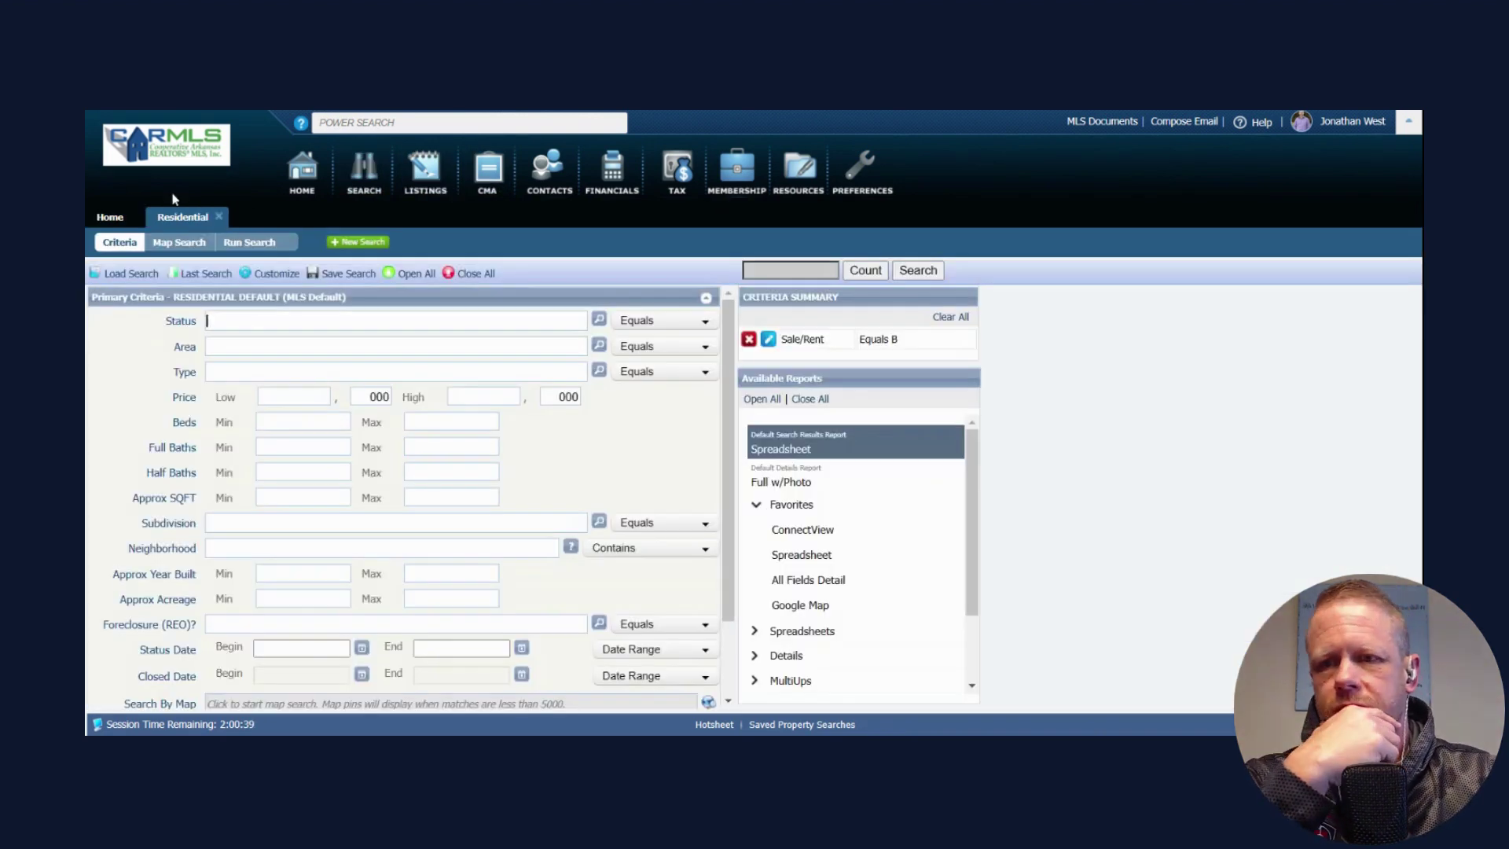
{"action": "left_click", "coordinate": [124, 220]}
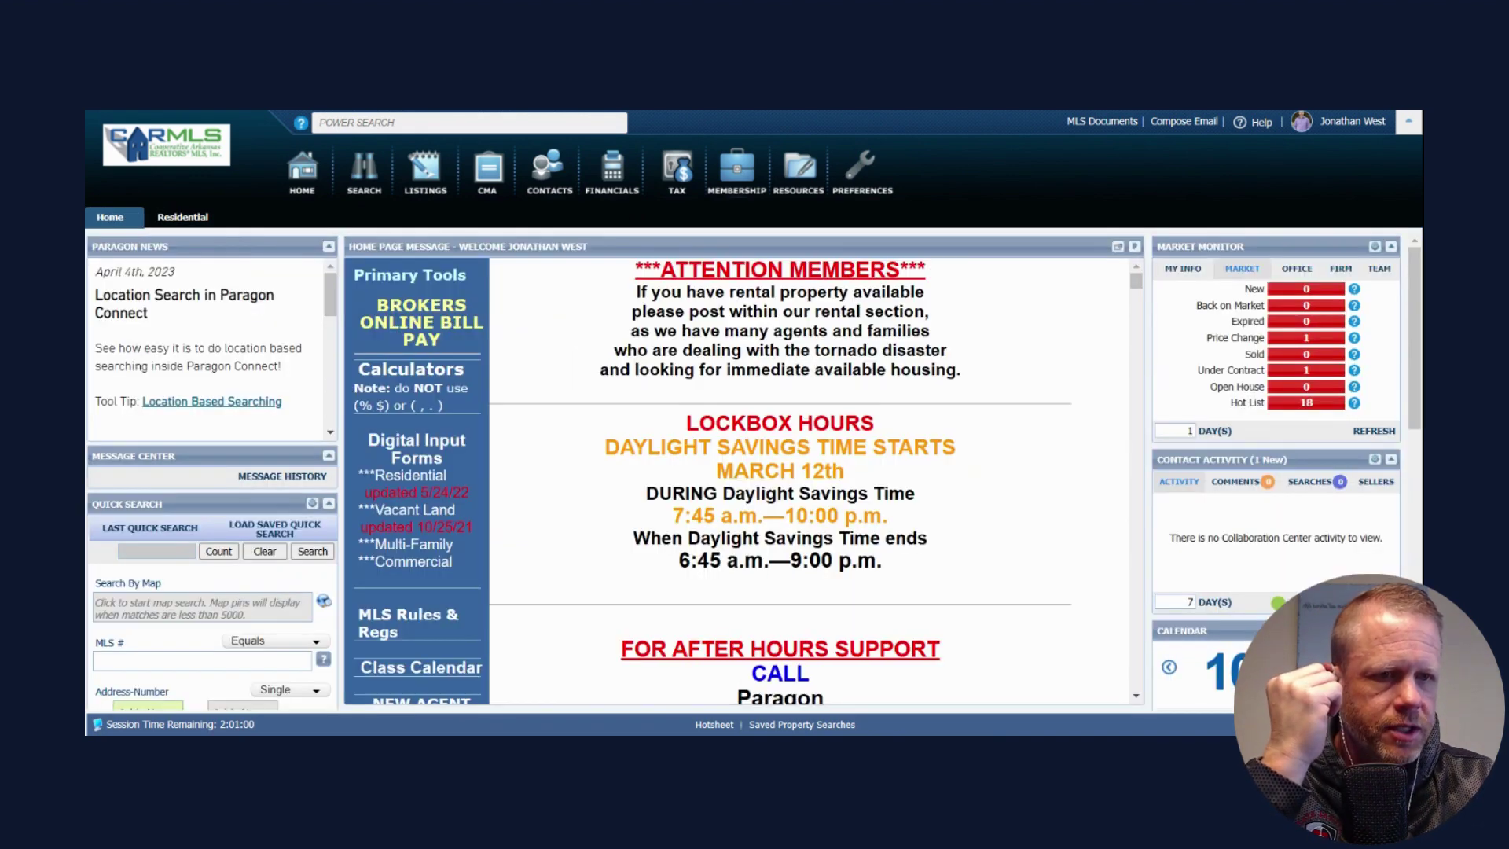
{"action": "double_click", "coordinate": [1191, 430]}
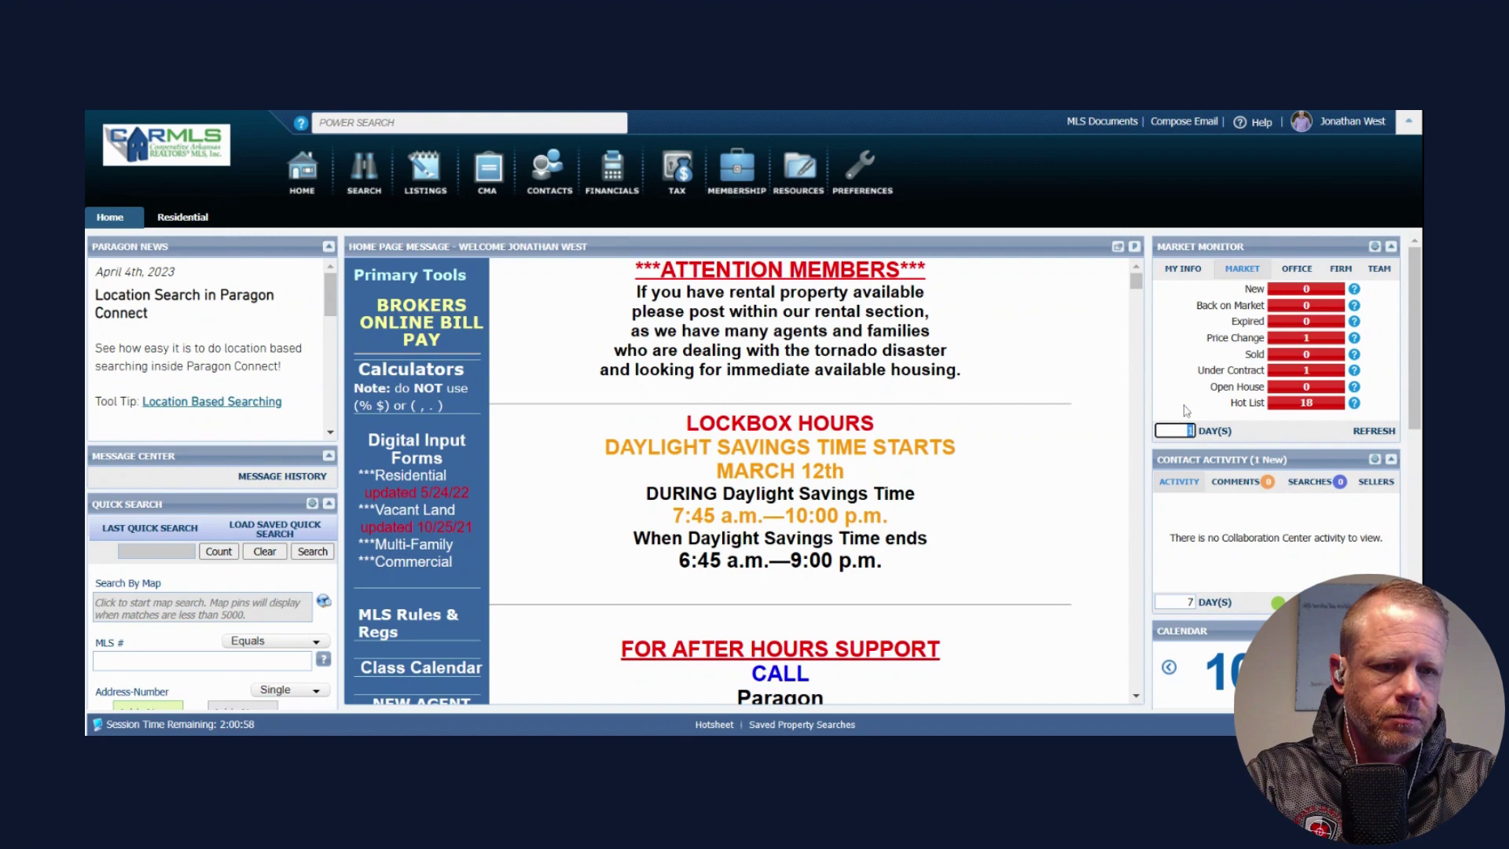
{"action": "key", "text": "BackSpace"}
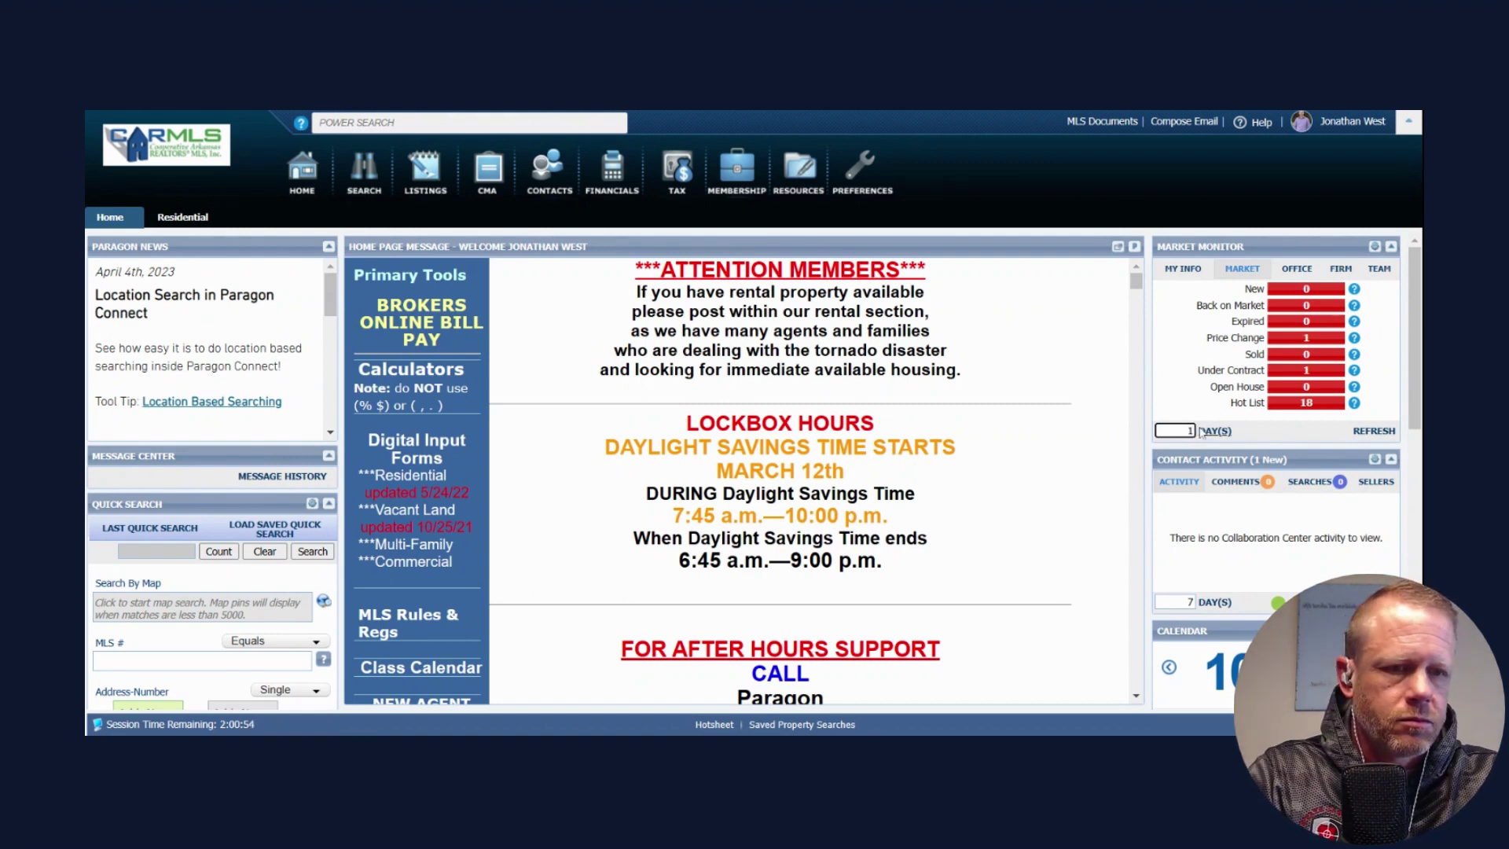
Step: Set the residential search's status criterion to the whole Sold group: SLD, SBL and LEA
{"action": "left_click", "coordinate": [183, 217]}
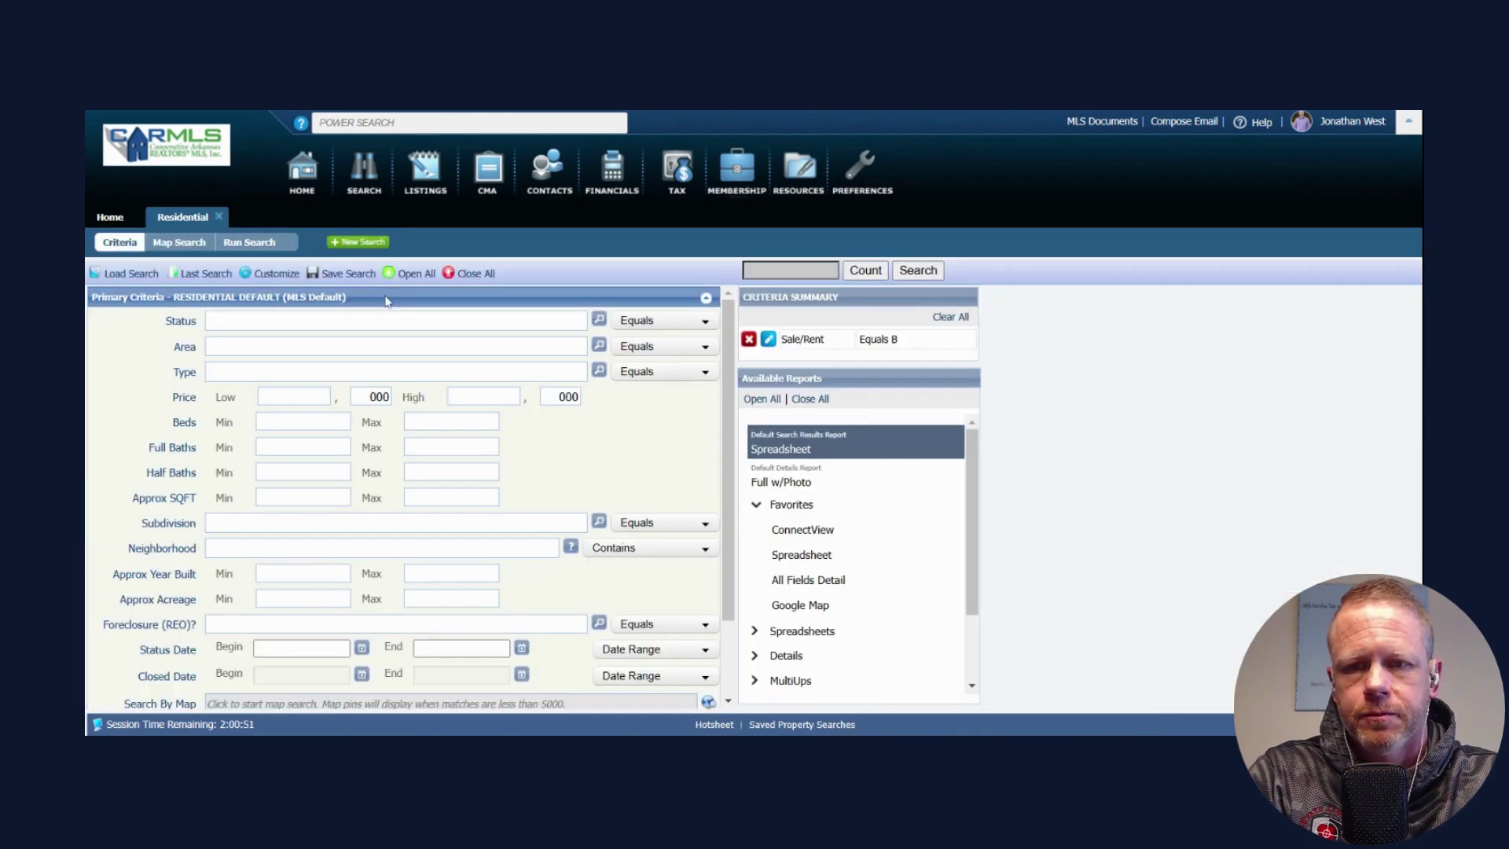
{"action": "left_click", "coordinate": [599, 319]}
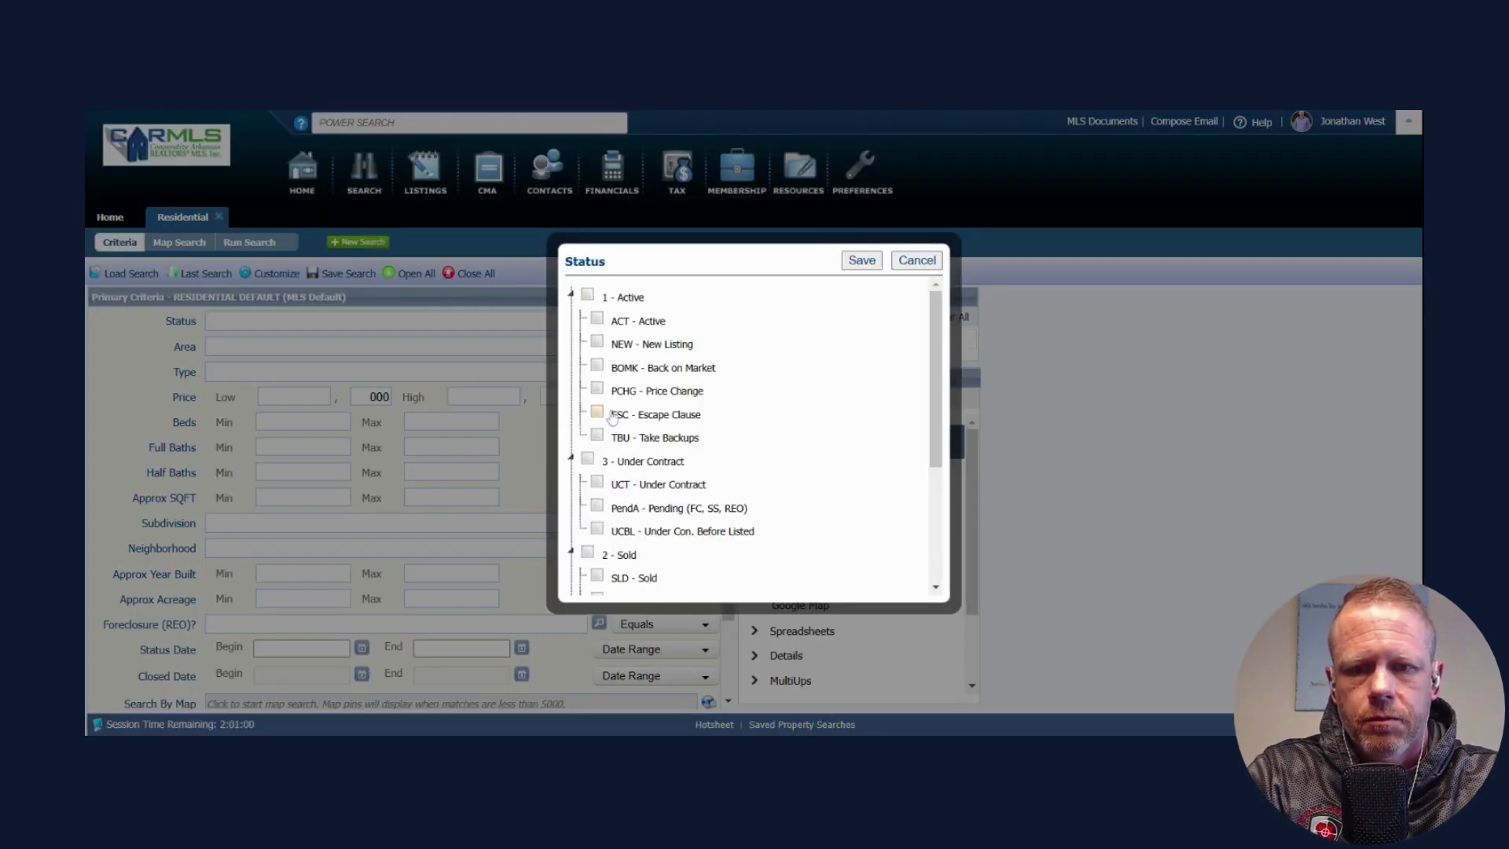
{"action": "scroll", "coordinate": [611, 417], "scroll_direction": "down", "scroll_amount": 1}
{"action": "left_click", "coordinate": [588, 504]}
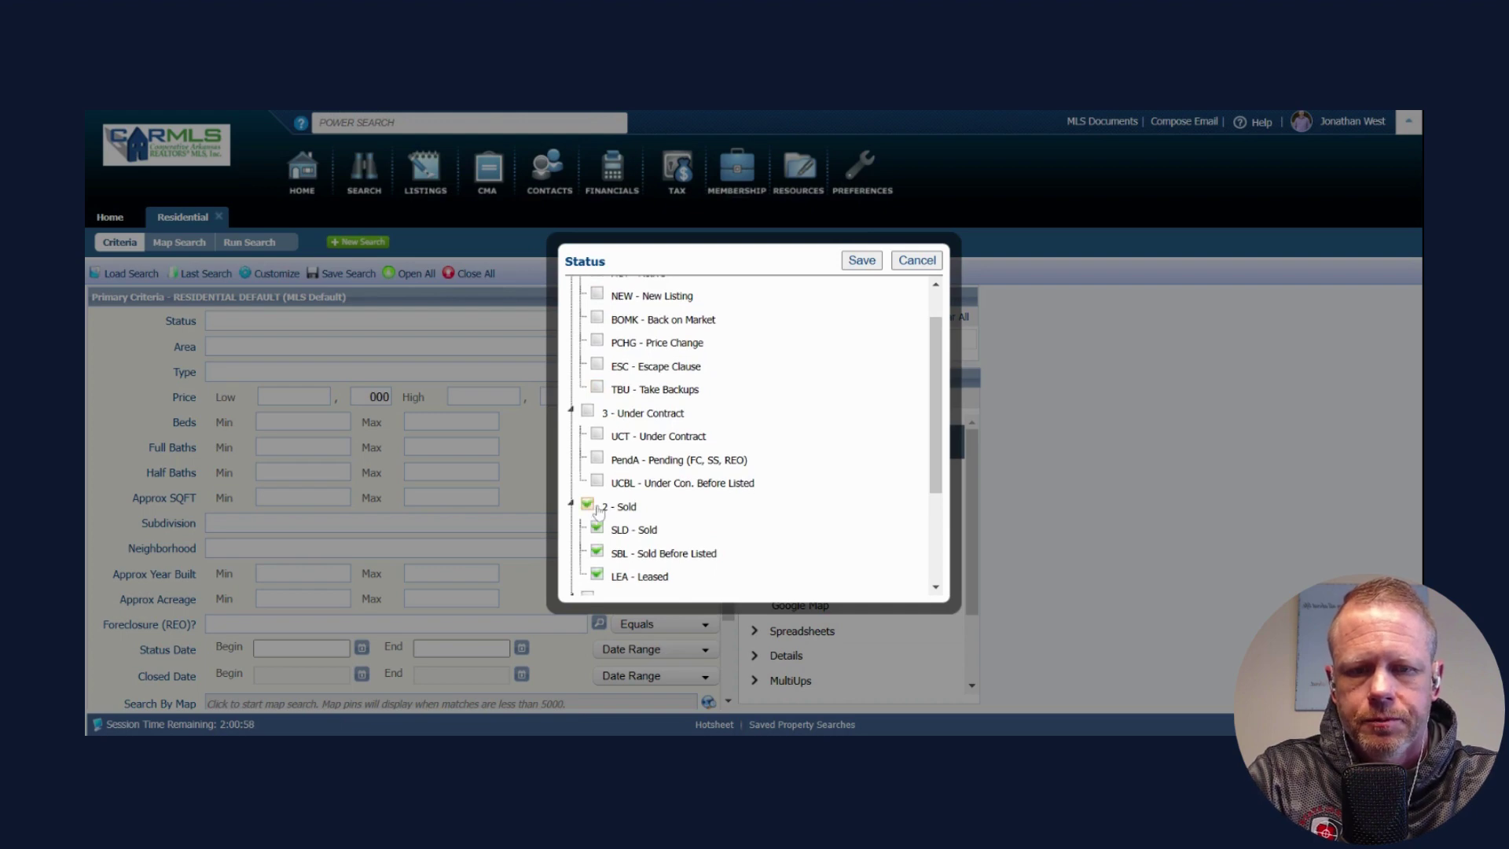
{"action": "left_click", "coordinate": [860, 260]}
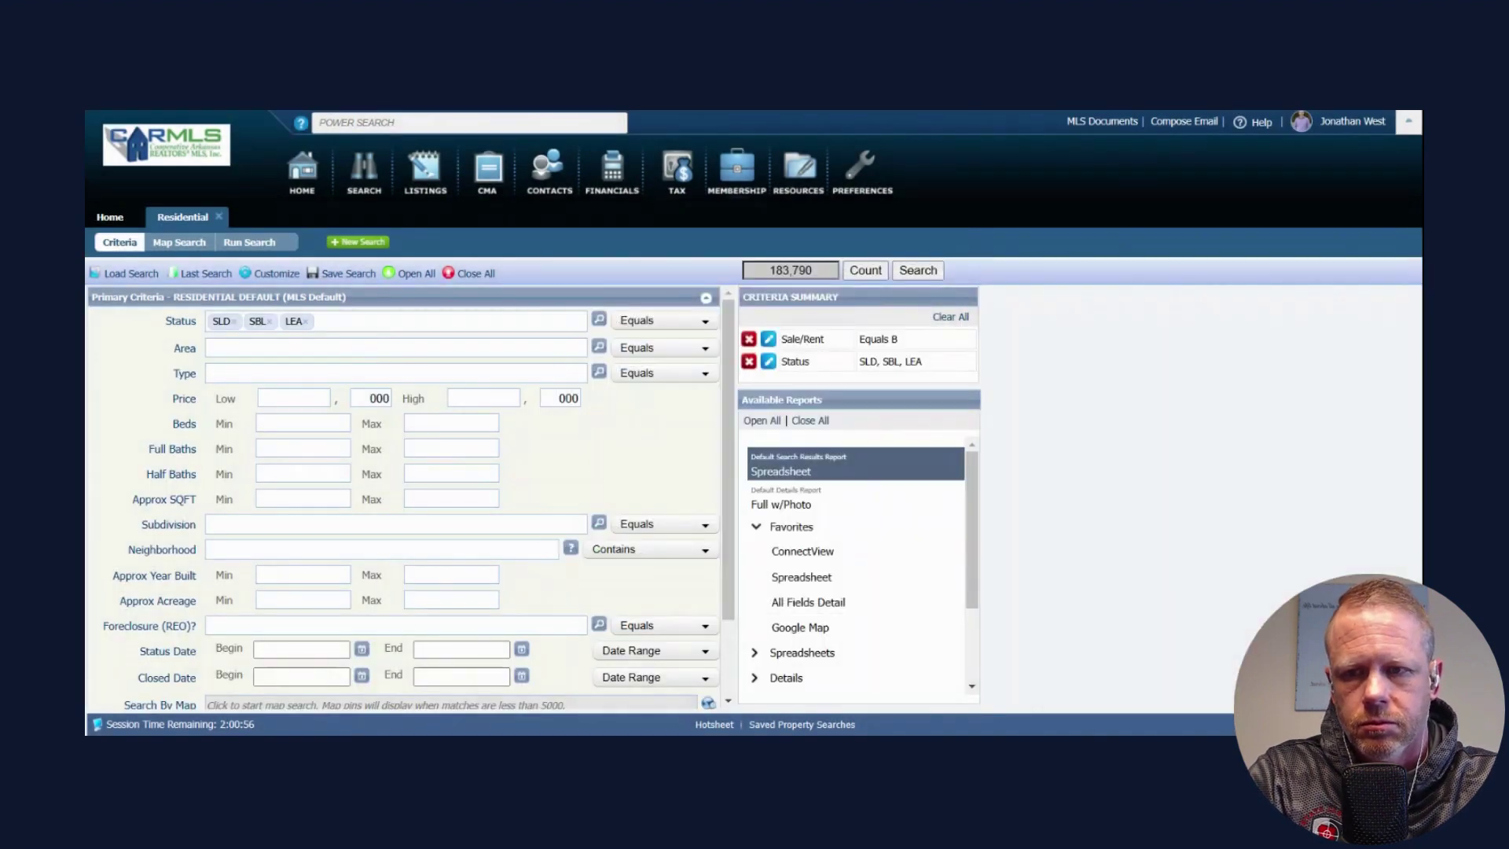
Step: Add the areas Benton (016), Bryant (015) and Bauxite (035) to the residential search criteria
{"action": "type", "text": "Benton"}
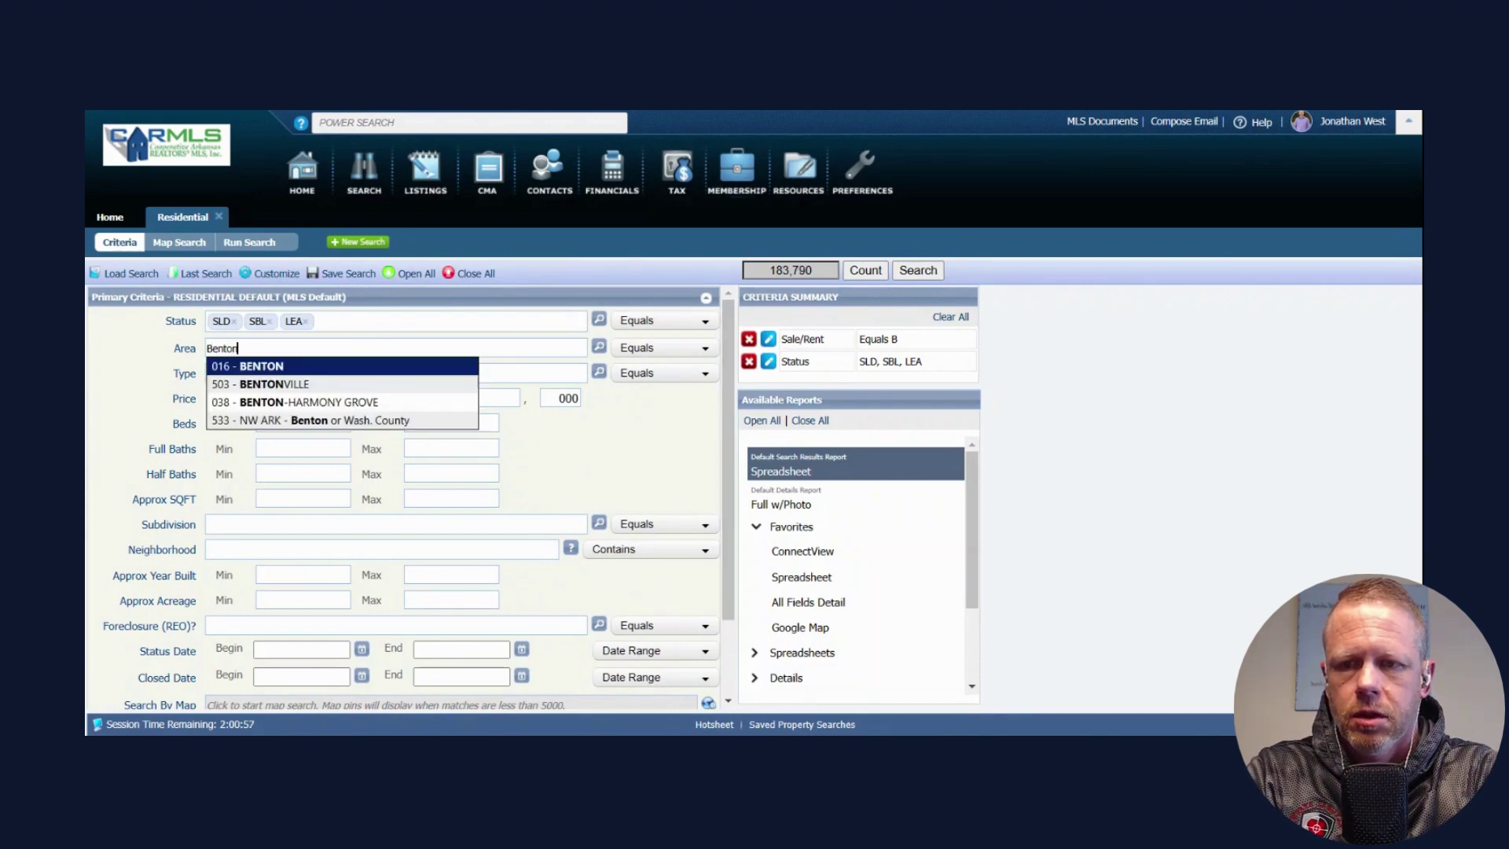
{"action": "key", "text": "Return"}
{"action": "type", "text": "Bryant"}
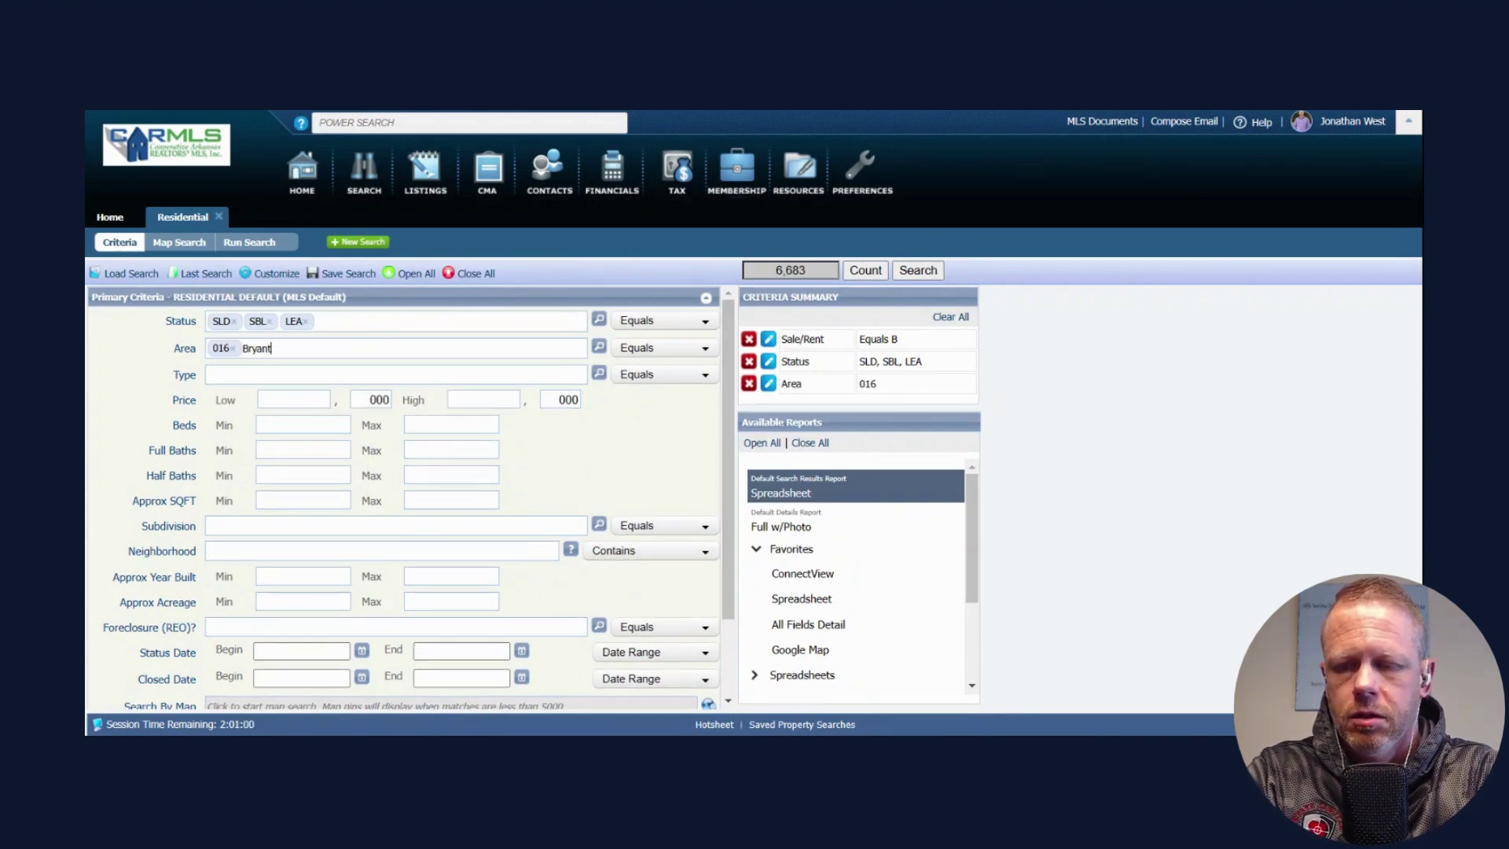
{"action": "key", "text": "Return"}
{"action": "type", "text": "Searcy"}
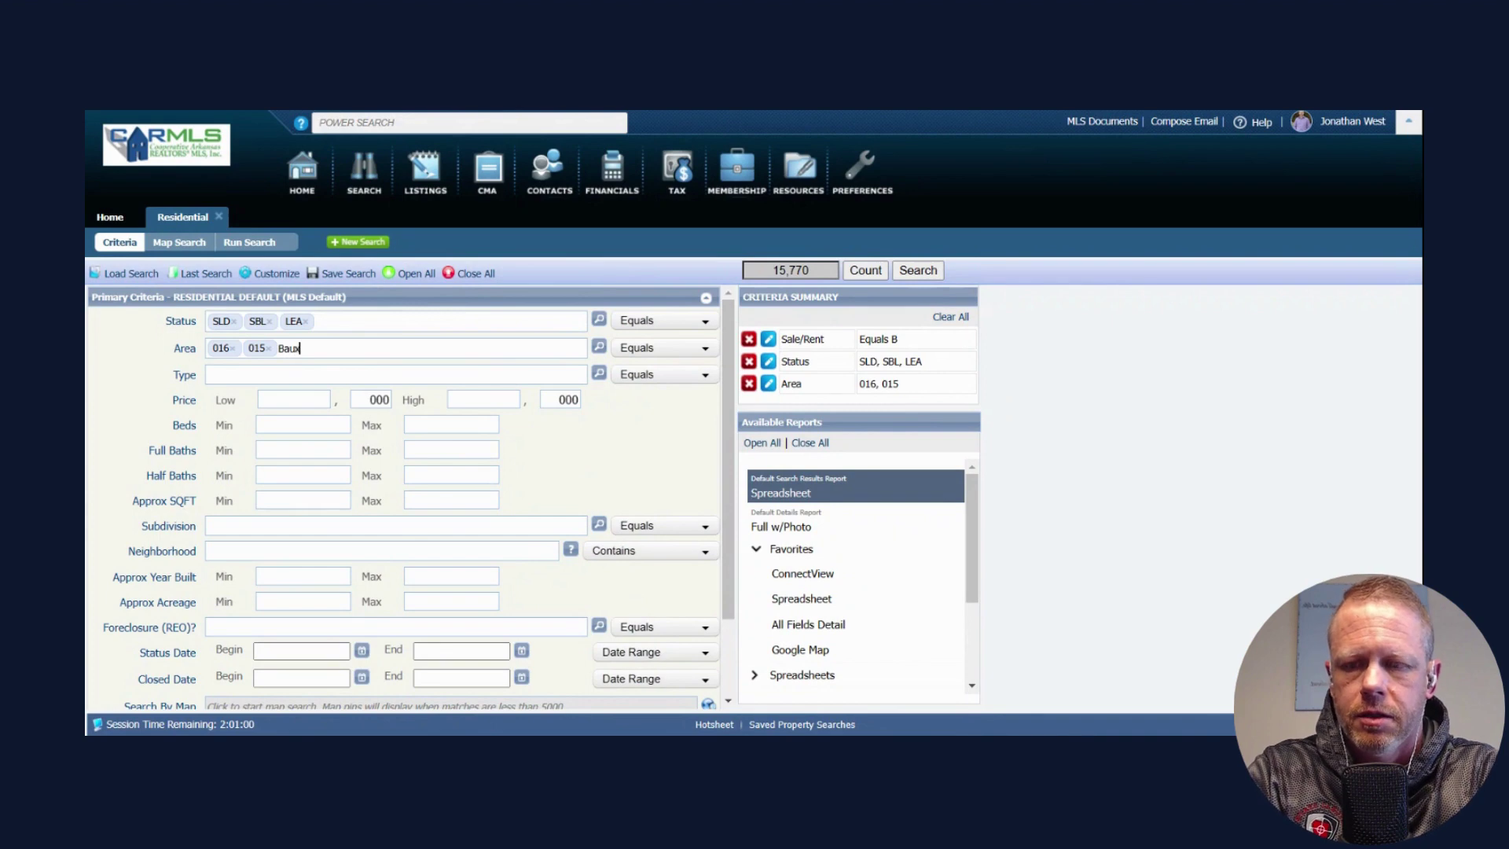
{"action": "key", "text": "Return"}
Step: Add the Benton-Harmony Grove area (038) to the residential search criteria
{"action": "type", "text": "Harmy"}
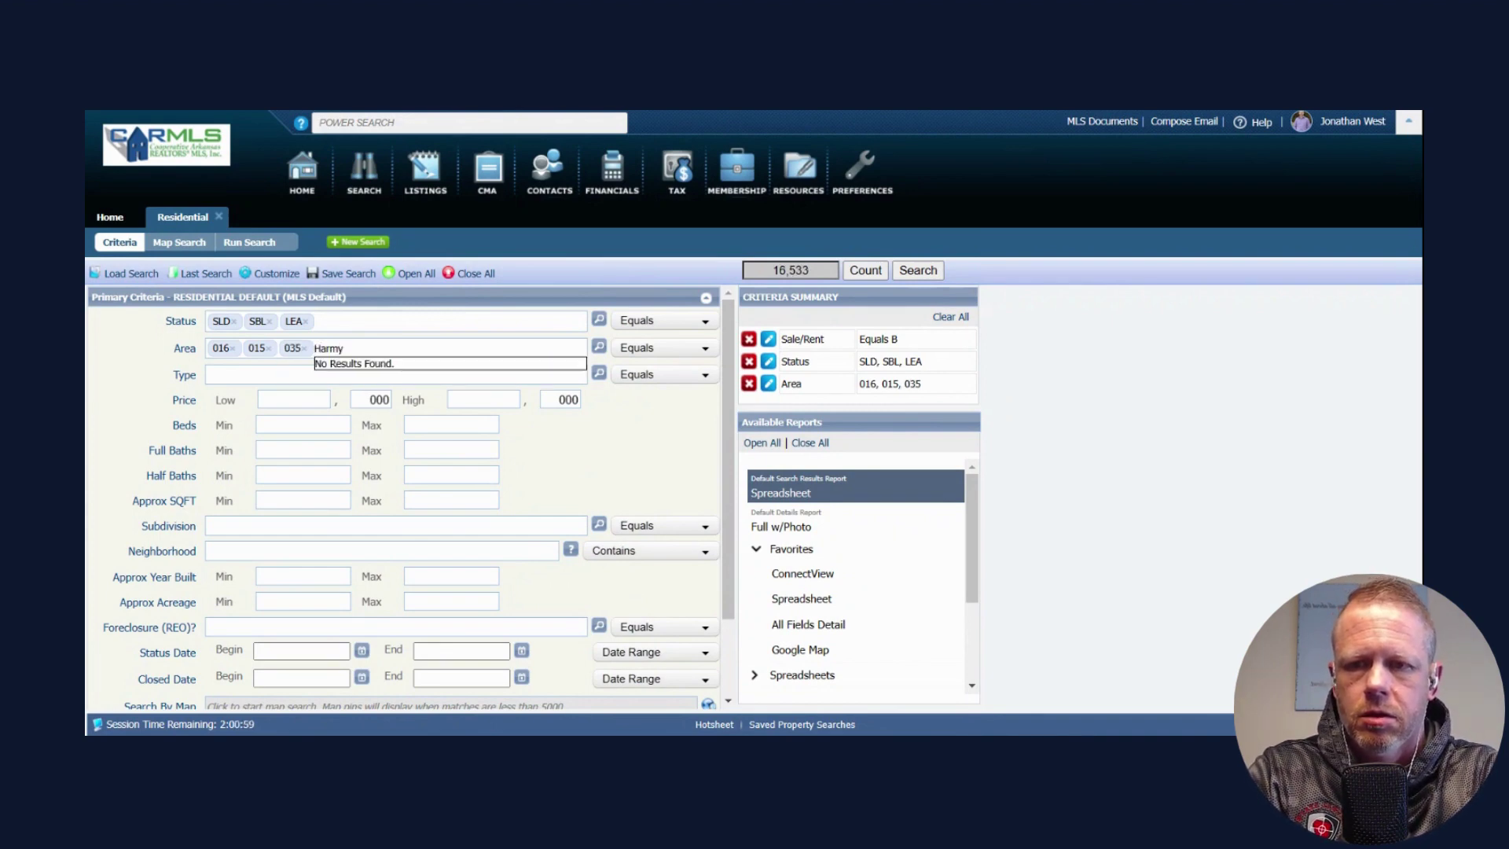
{"action": "key", "text": "BackSpace"}
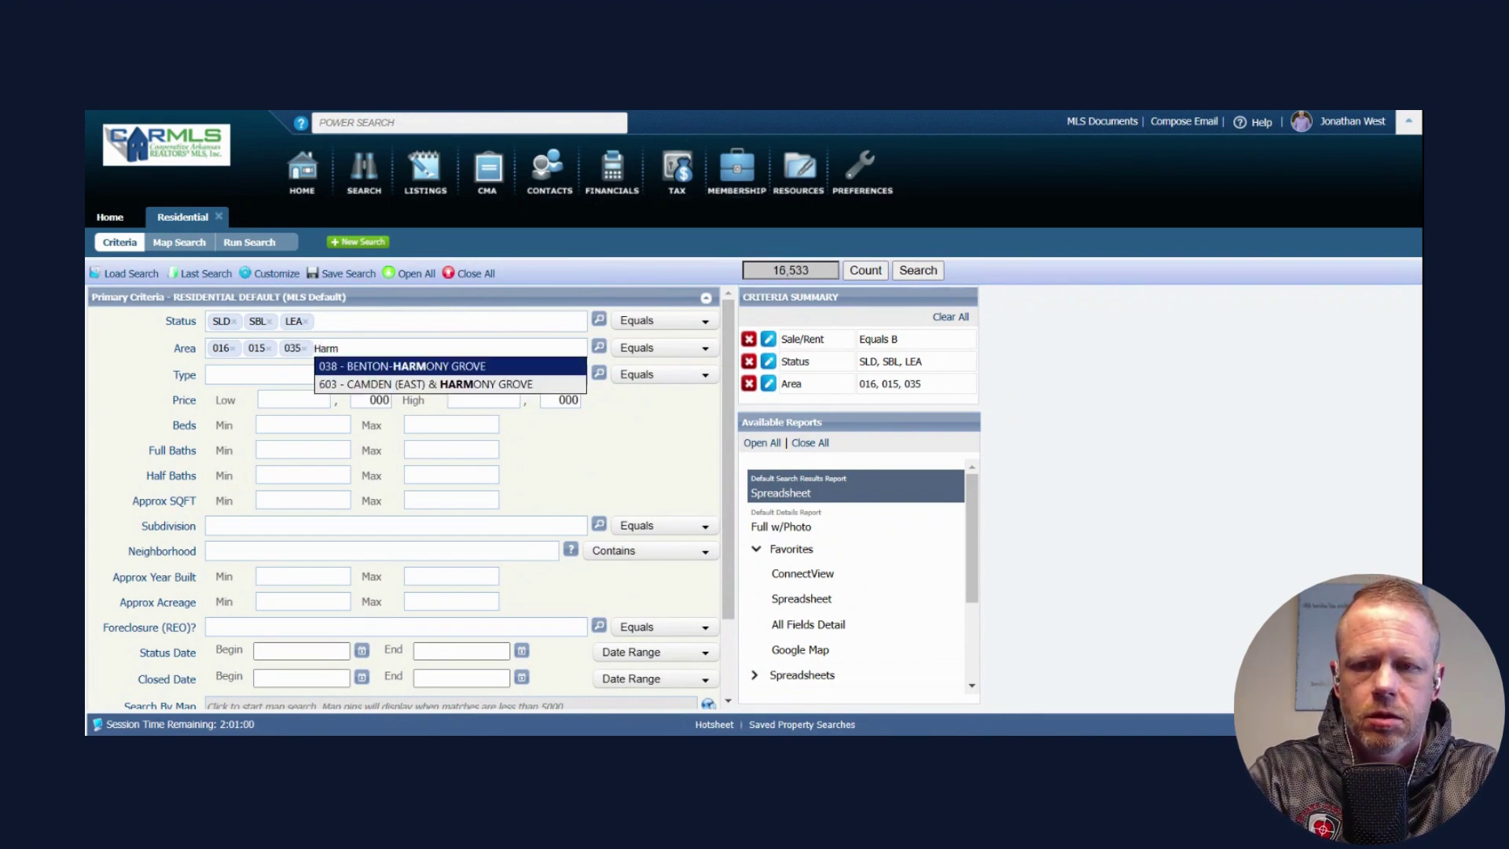
{"action": "key", "text": "Down"}
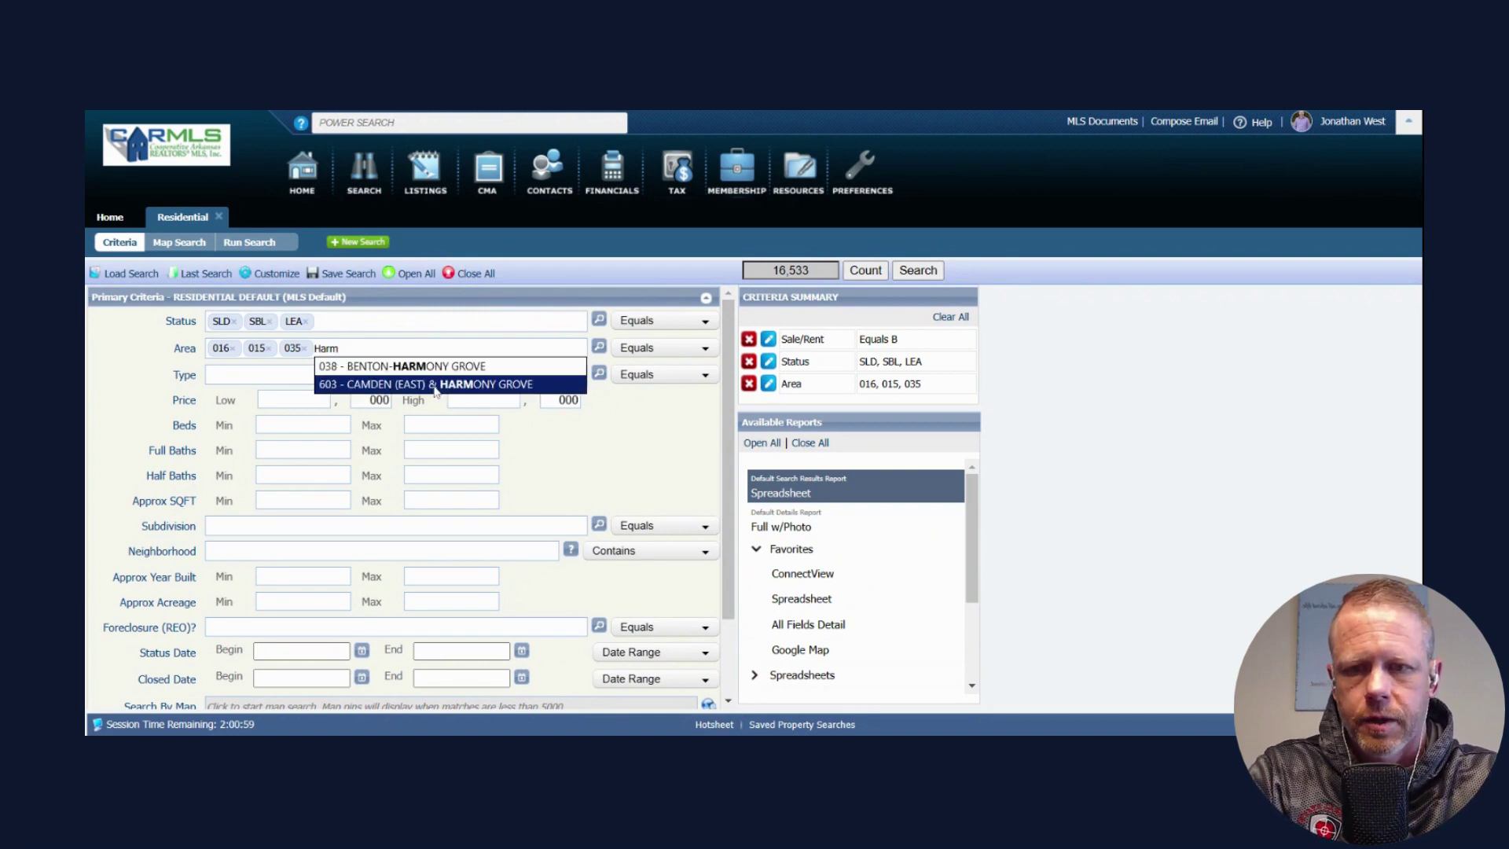
{"action": "key", "text": "Up"}
{"action": "key", "text": "Return"}
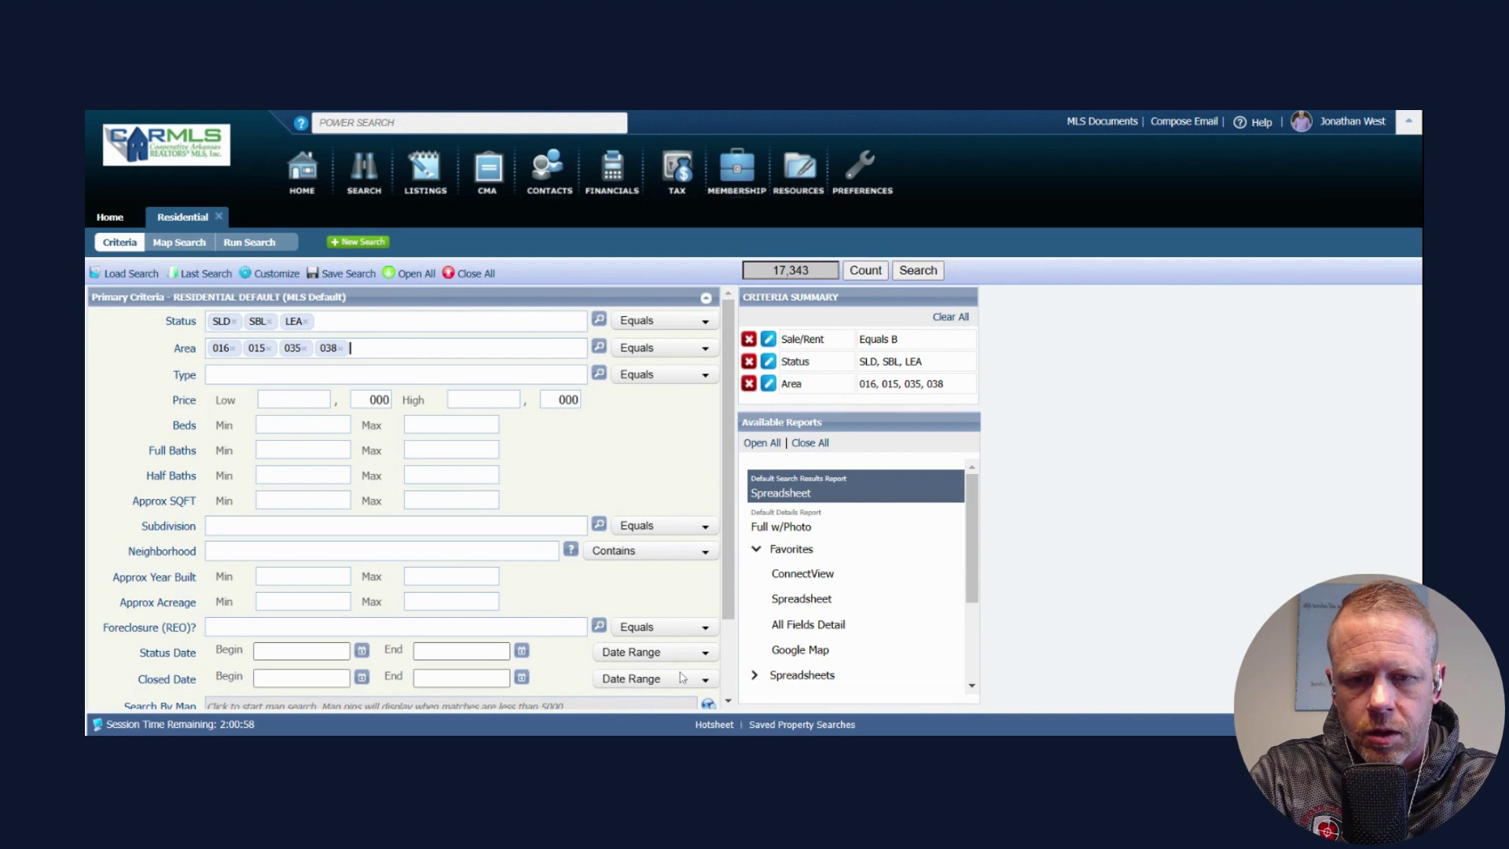
Step: Limit the closed date to This Year and run the residential search
{"action": "left_click", "coordinate": [707, 680]}
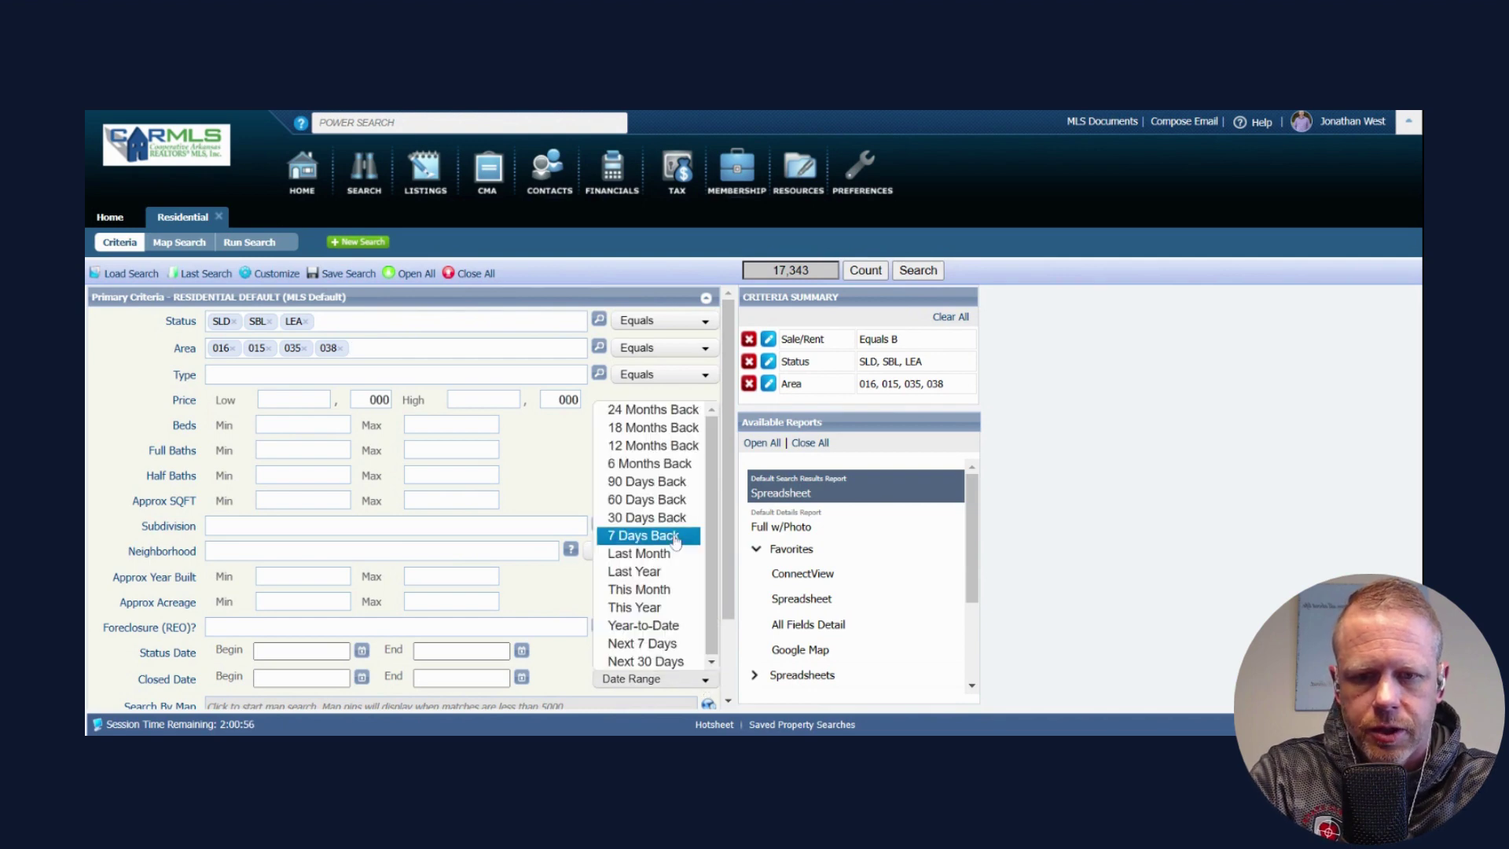
{"action": "left_click", "coordinate": [679, 608]}
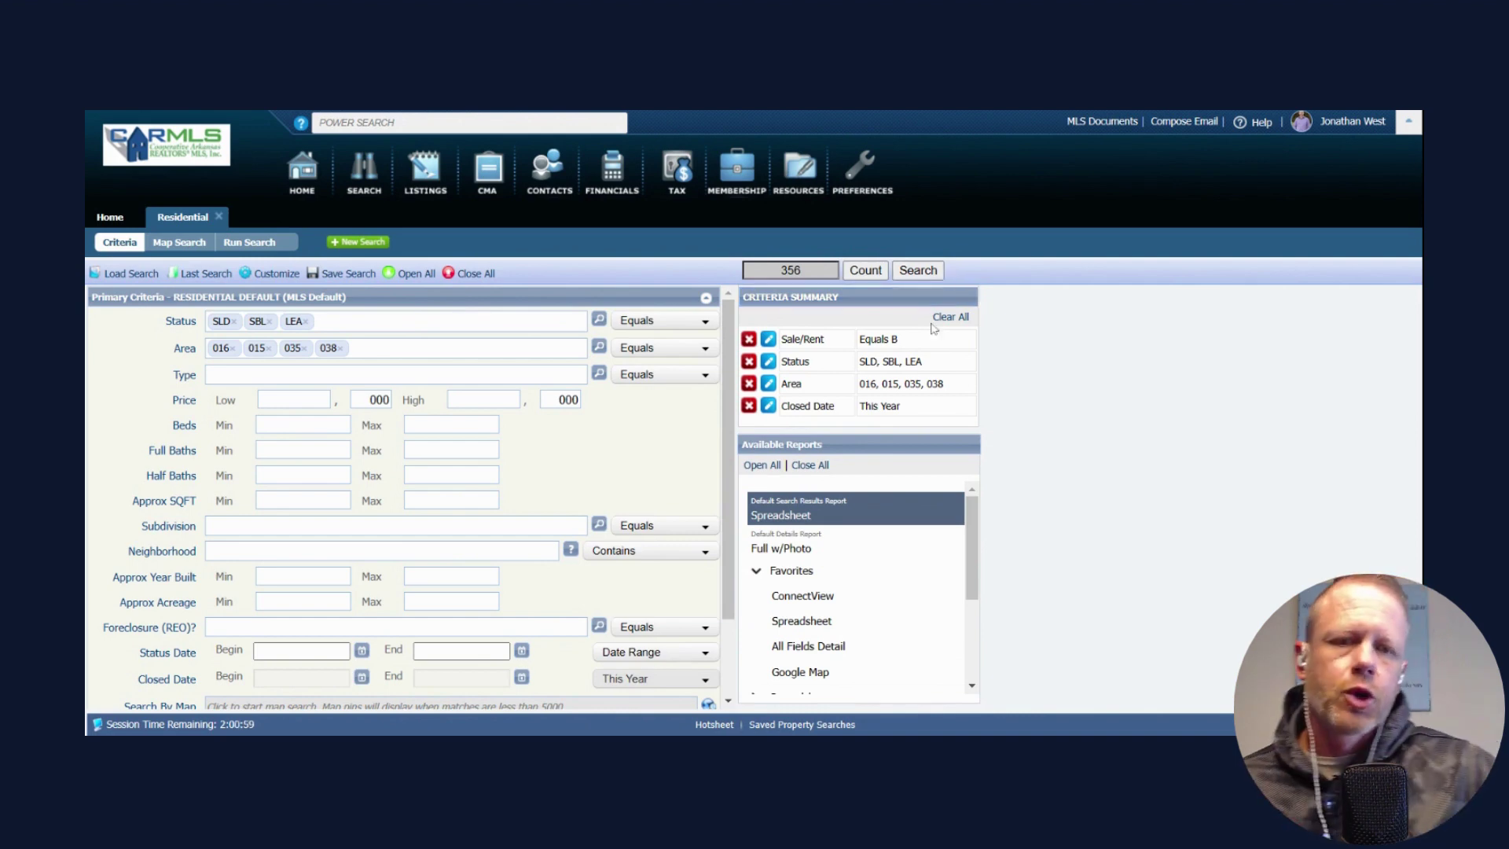
{"action": "left_click", "coordinate": [934, 277]}
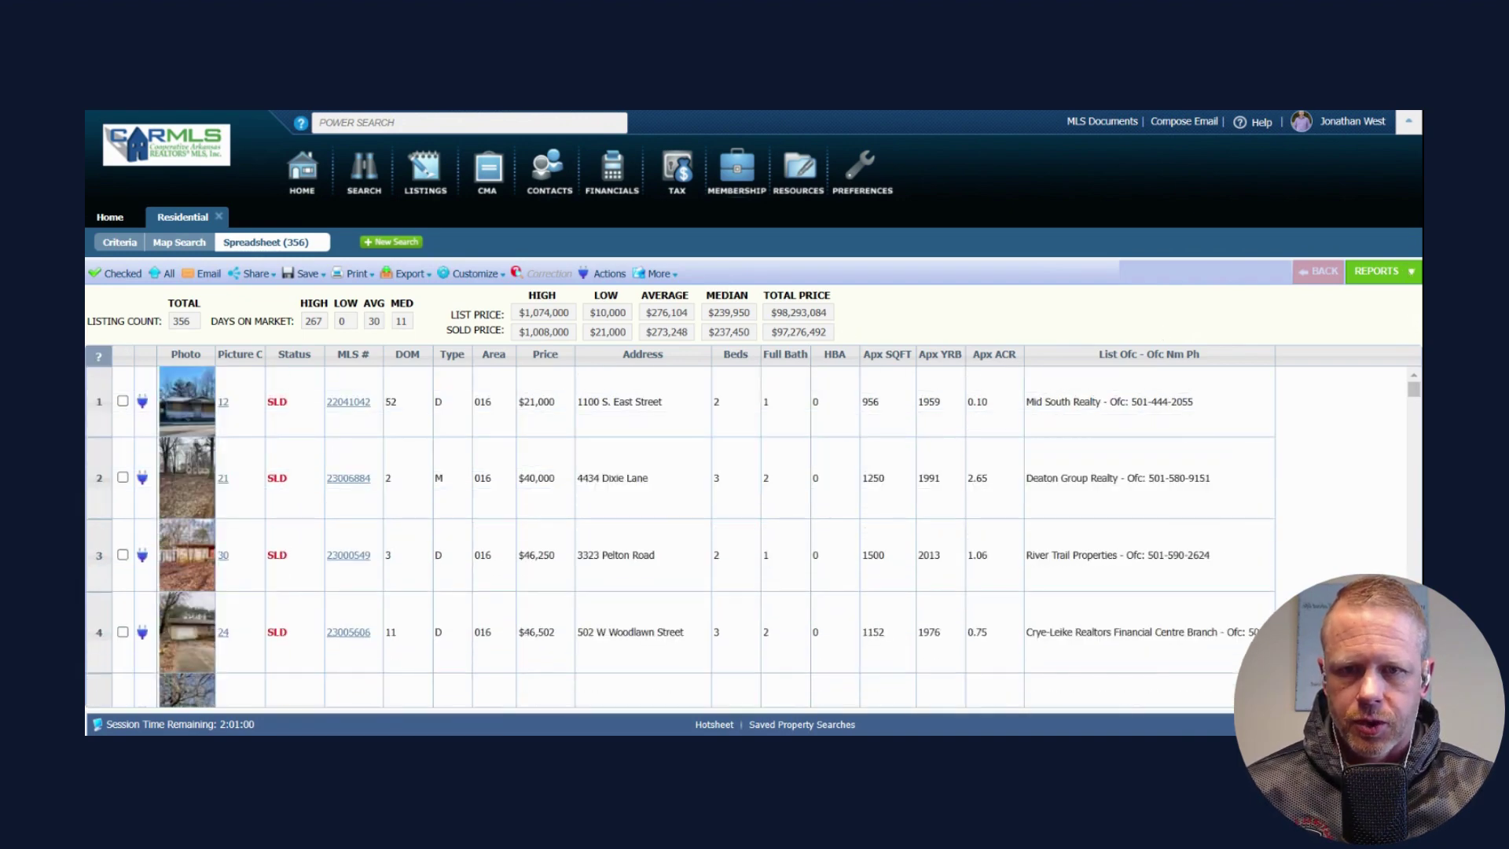
Step: View the search results as a CMA Summary report and examine the sold listings down to the average, minimum, maximum and median rows
{"action": "left_click", "coordinate": [1407, 273]}
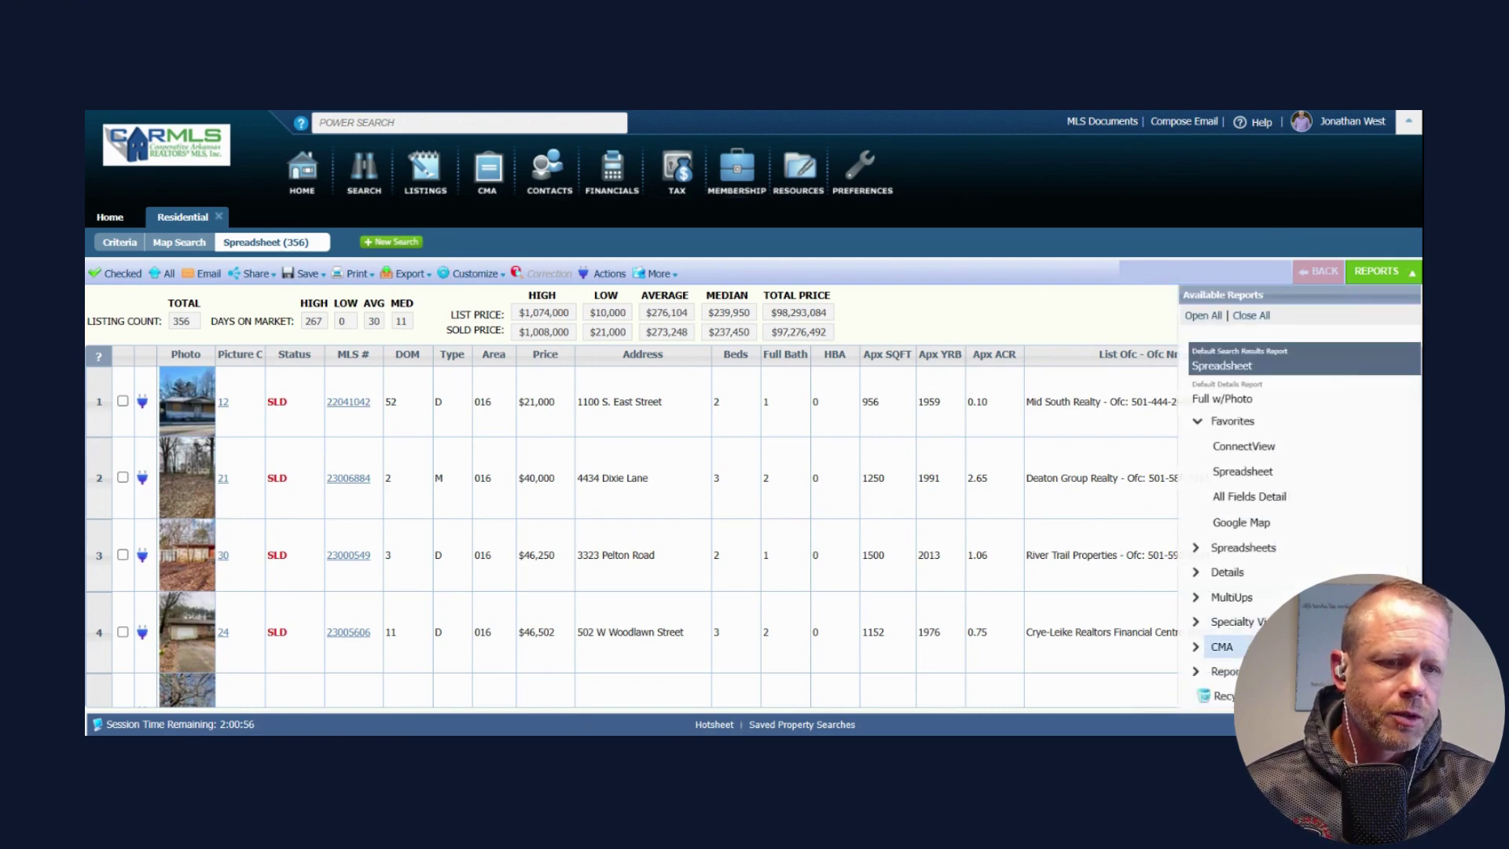
{"action": "left_click", "coordinate": [1222, 646]}
{"action": "left_click", "coordinate": [1222, 696]}
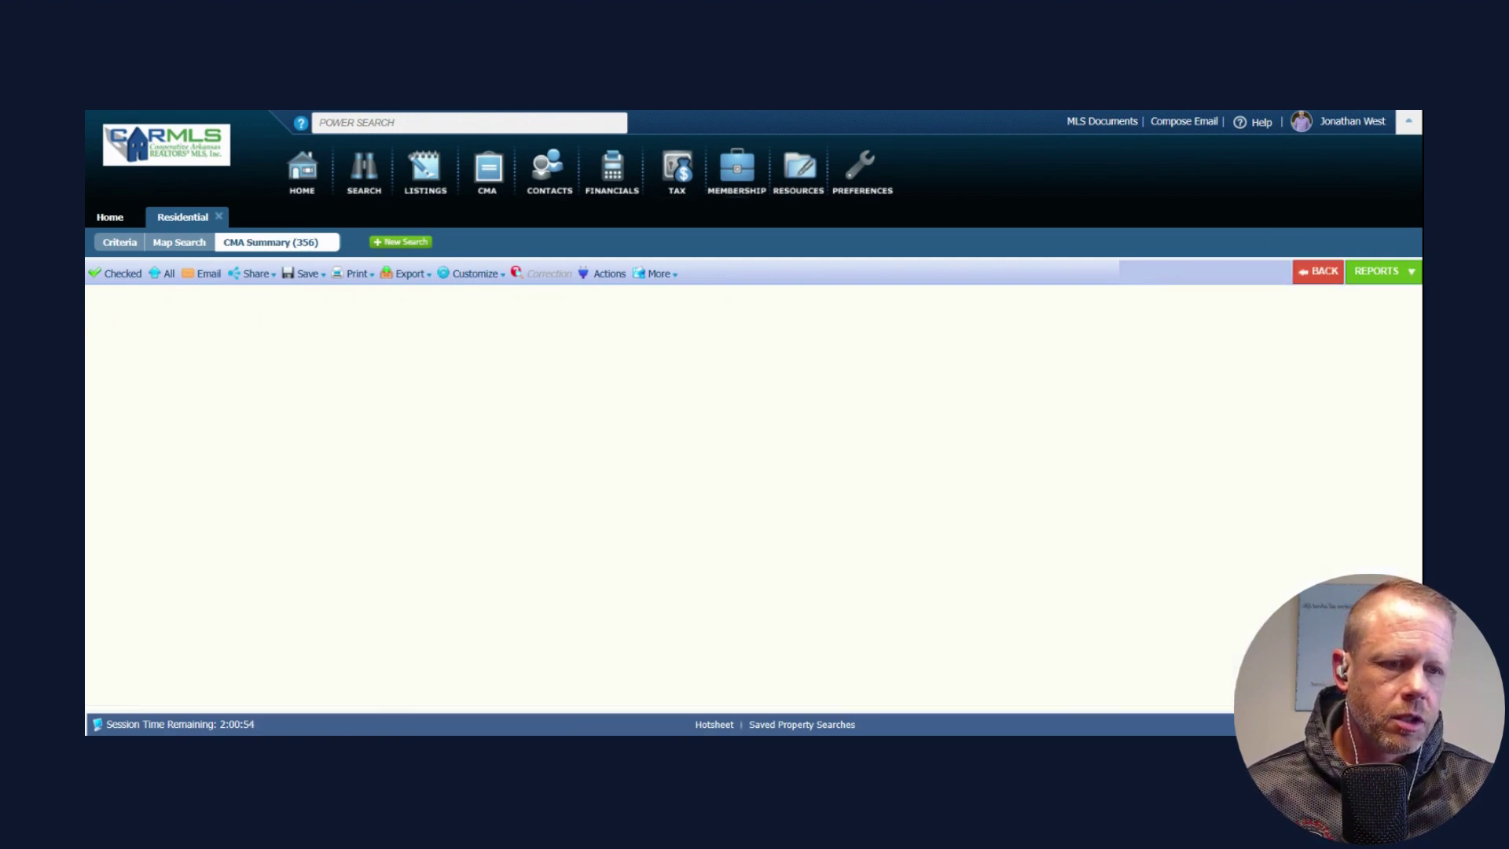
{"action": "scroll", "coordinate": [1322, 556], "scroll_direction": "down", "scroll_amount": 3}
{"action": "scroll", "coordinate": [1322, 556], "scroll_direction": "down", "scroll_amount": 15}
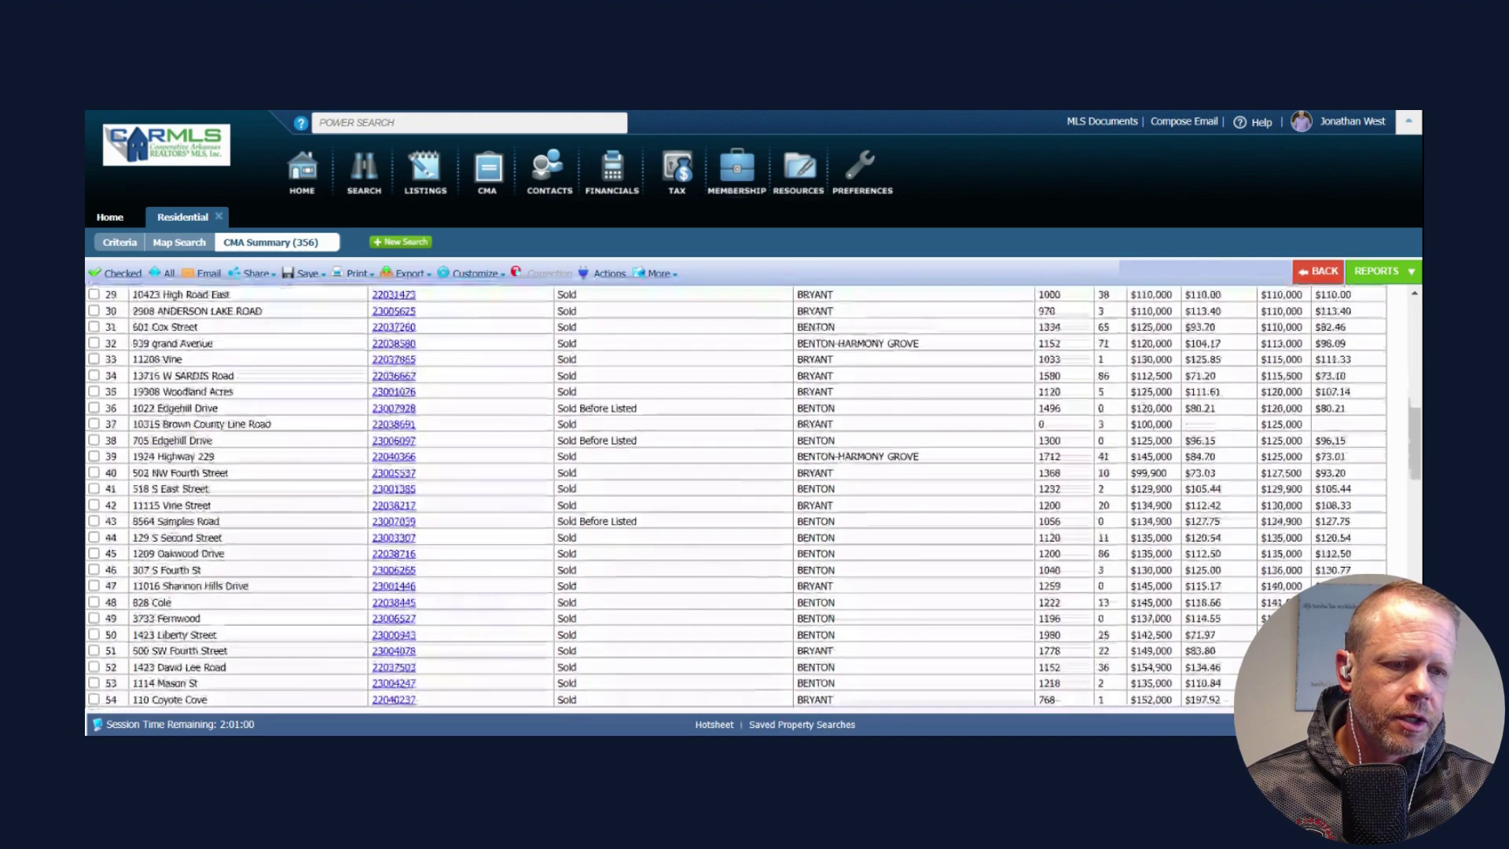
{"action": "scroll", "coordinate": [1323, 556], "scroll_direction": "down", "scroll_amount": 5}
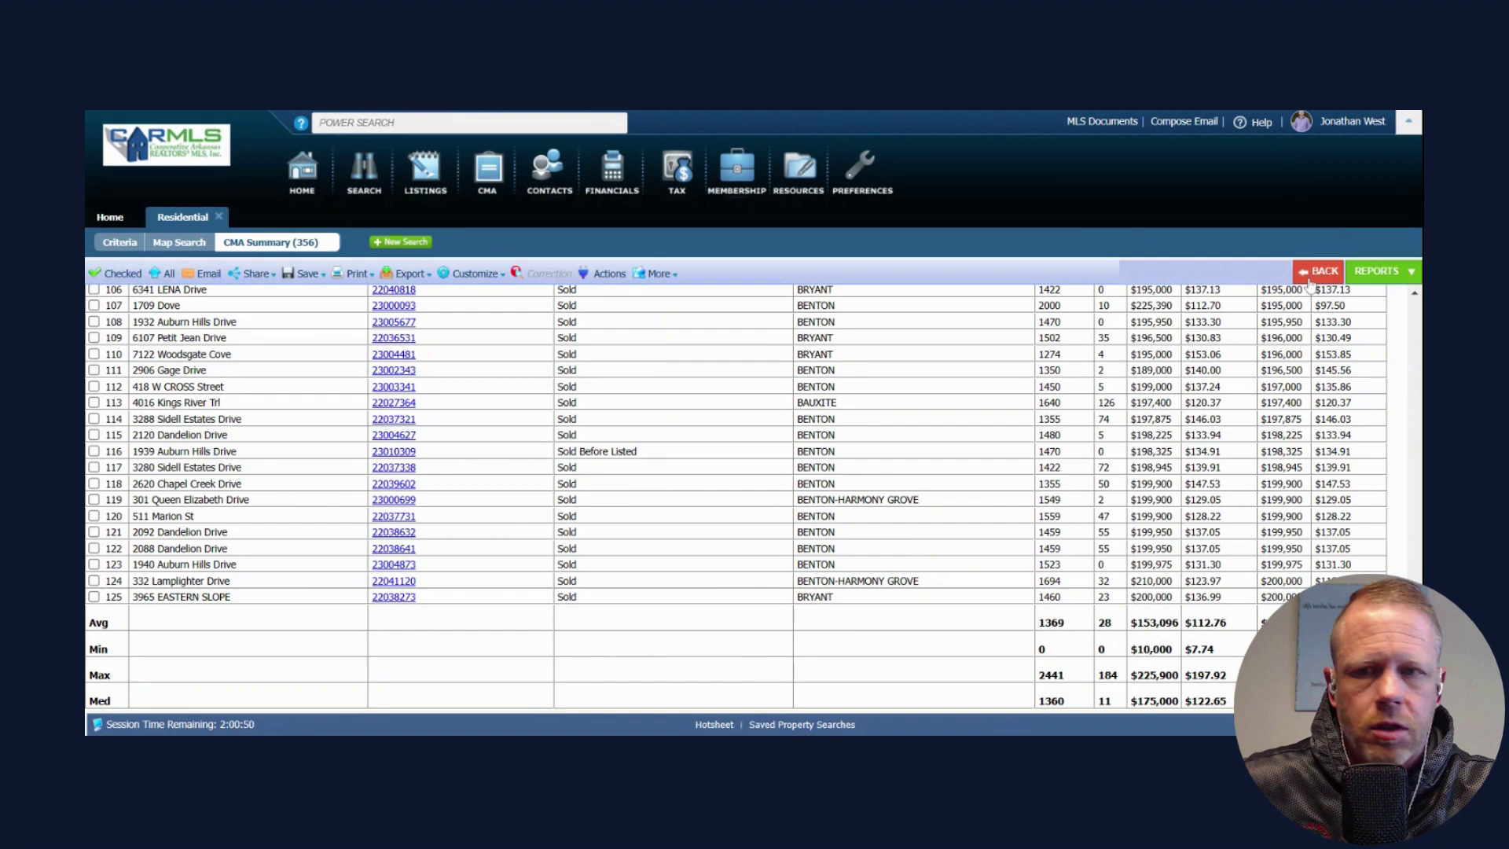
Step: Return to the residential search criteria and switch the closed date criterion from a preset period to a custom Date Range
{"action": "left_click", "coordinate": [119, 244]}
{"action": "scroll", "coordinate": [487, 543], "scroll_direction": "down", "scroll_amount": 1}
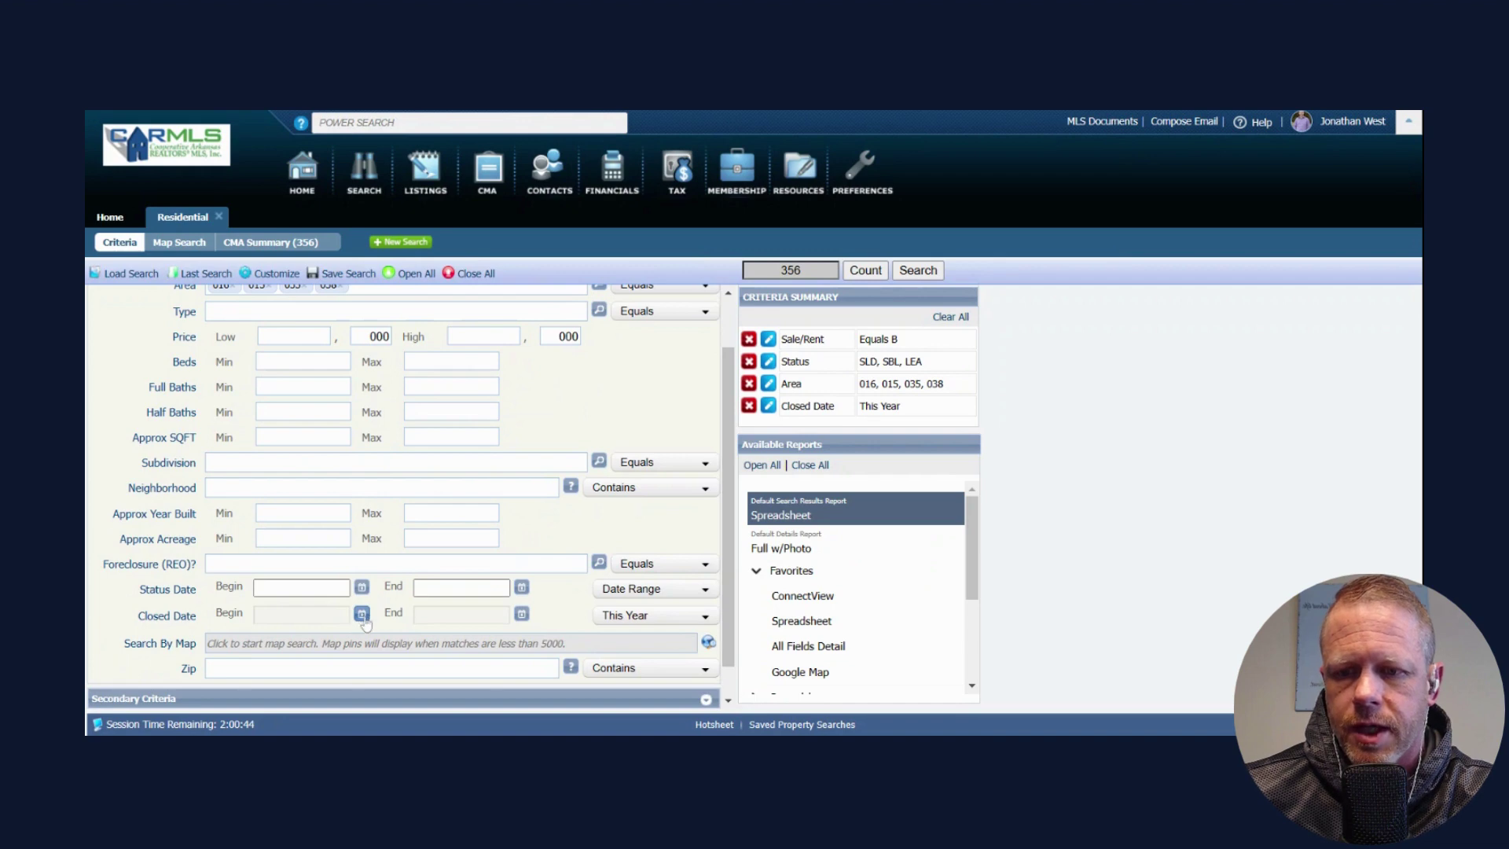
{"action": "left_click", "coordinate": [652, 615]}
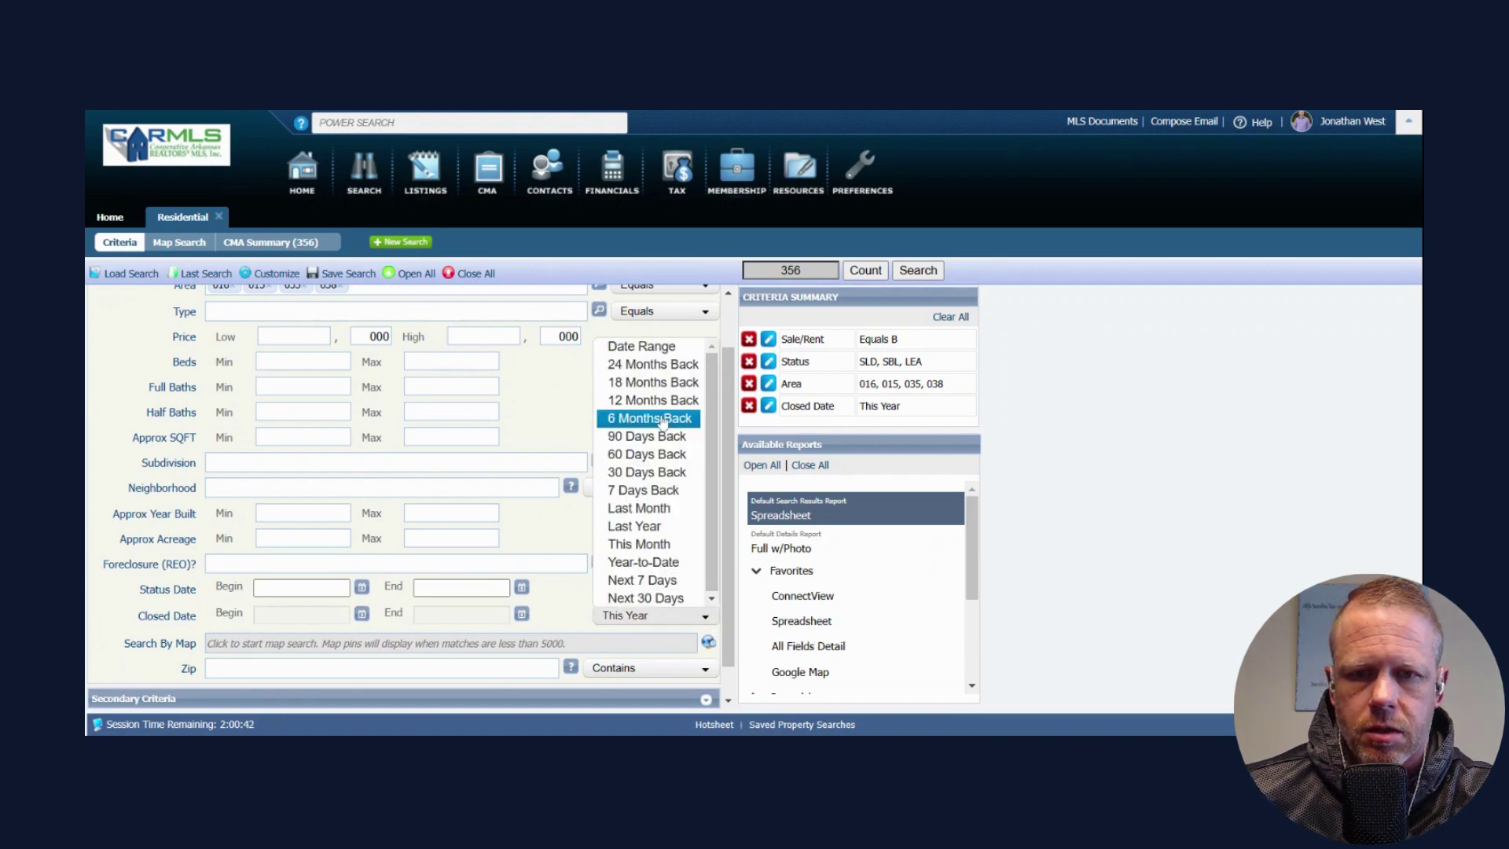
{"action": "left_click", "coordinate": [666, 335]}
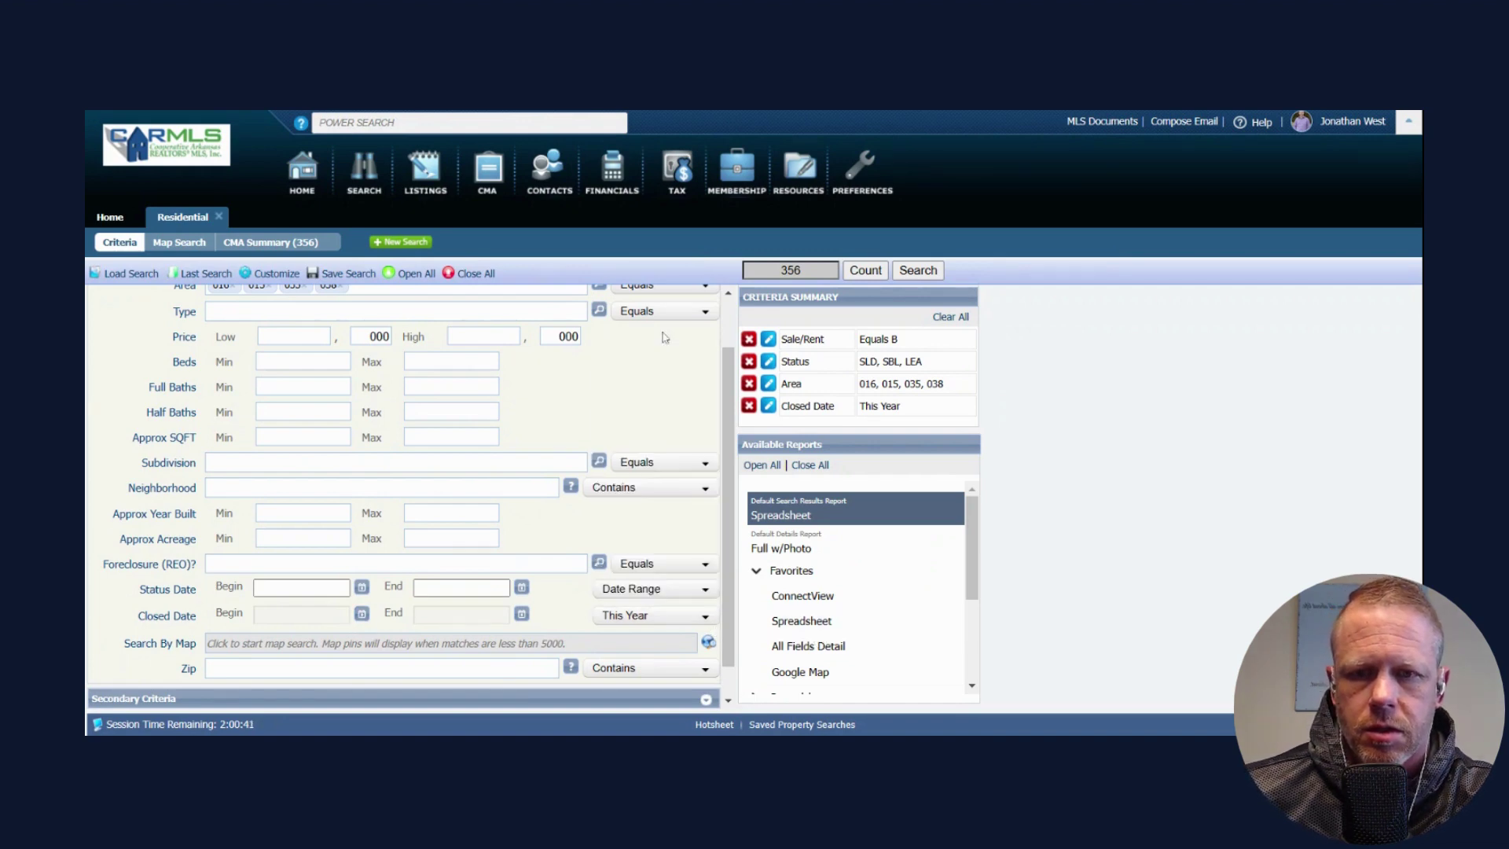
{"action": "left_click", "coordinate": [658, 616]}
{"action": "left_click", "coordinate": [629, 340]}
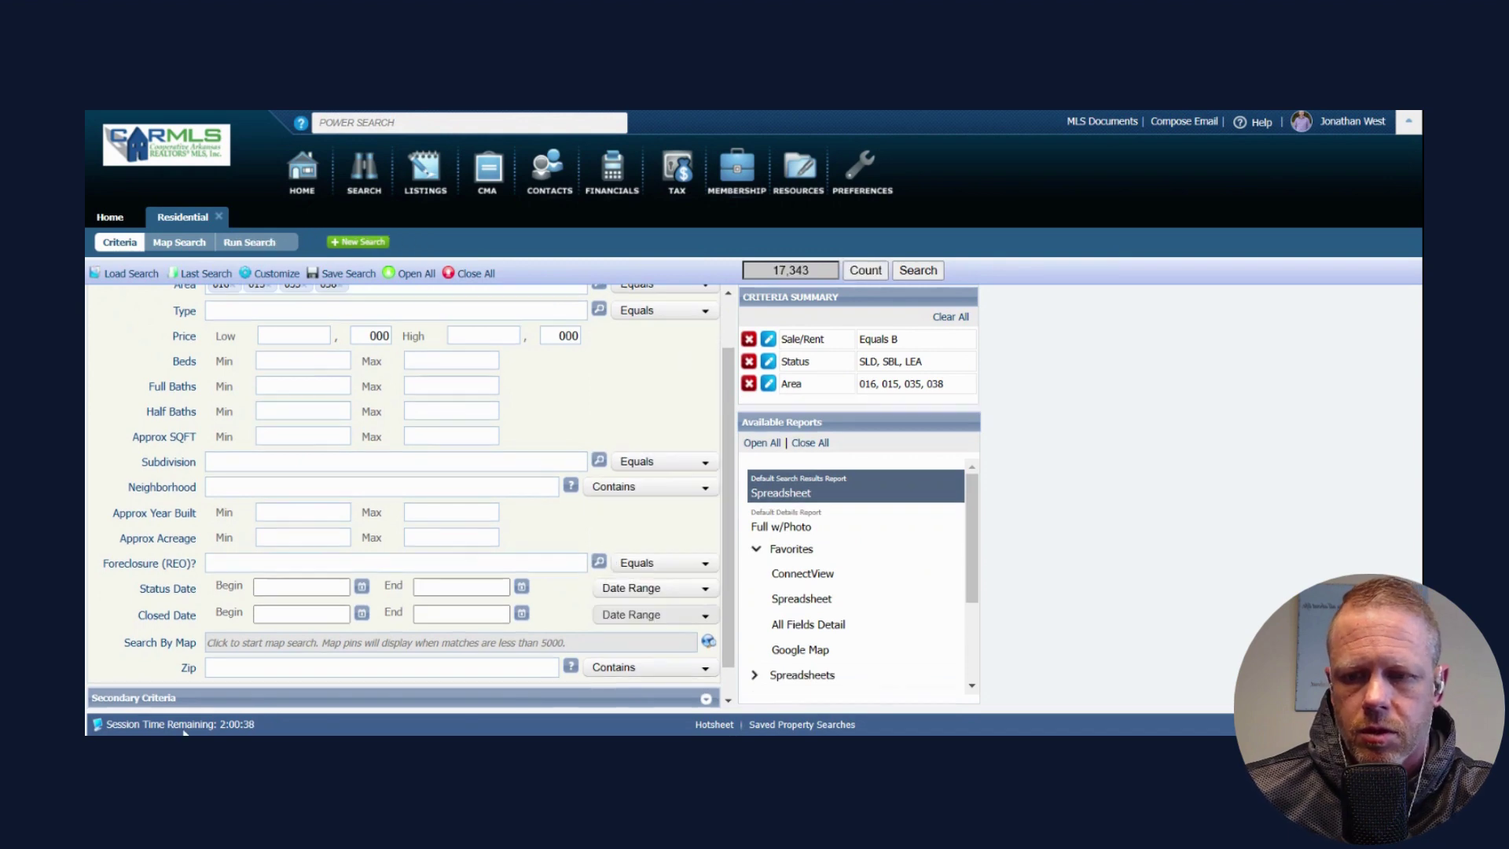
Step: Set the closed date range to begin on 01/01/2022 and end on 04/10/2022
{"action": "left_click", "coordinate": [301, 613]}
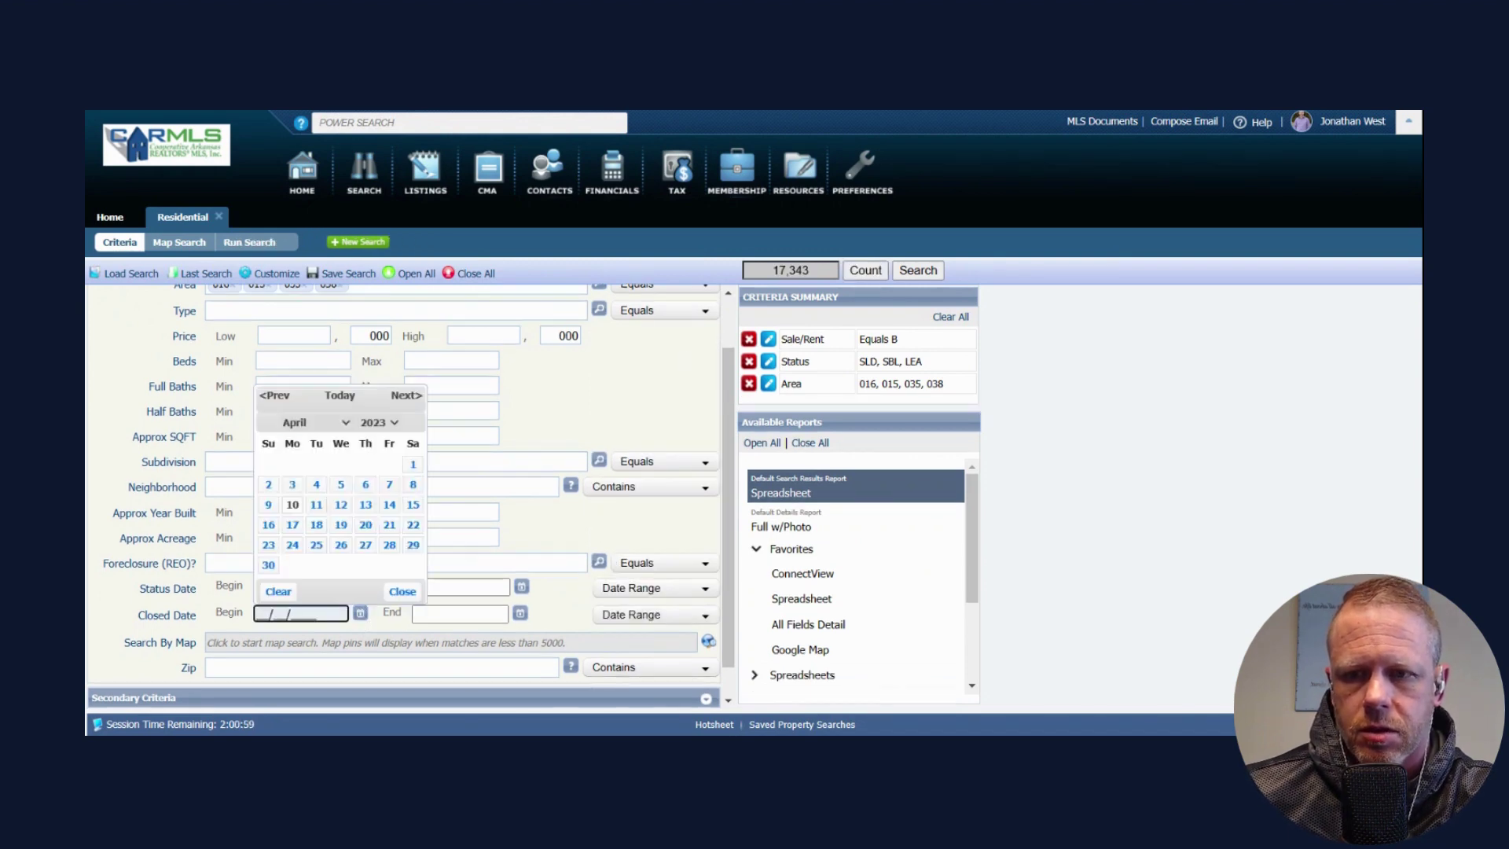
{"action": "left_click", "coordinate": [395, 426]}
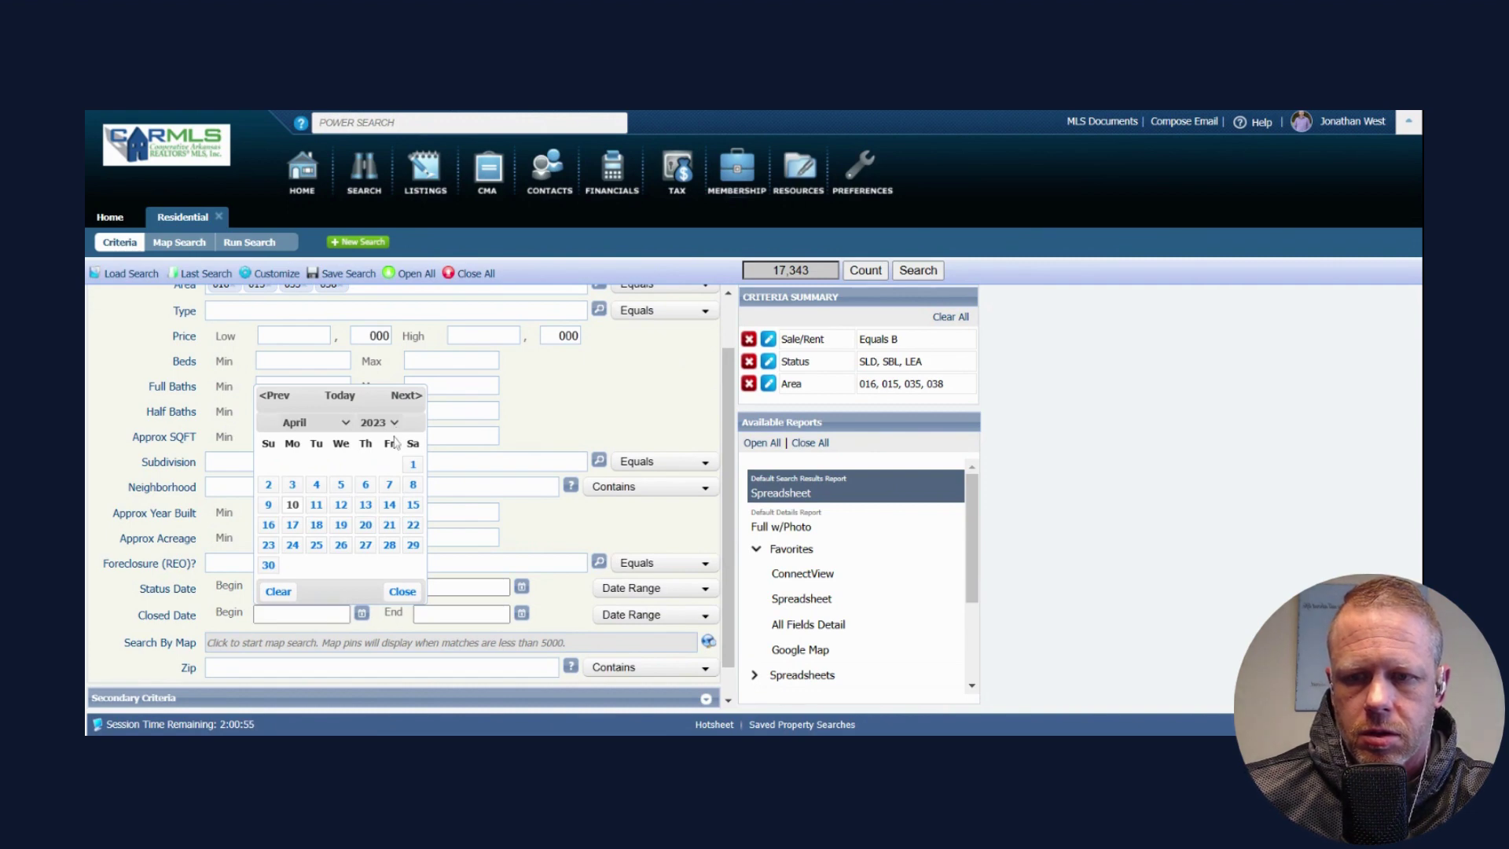
{"action": "left_click", "coordinate": [395, 442]}
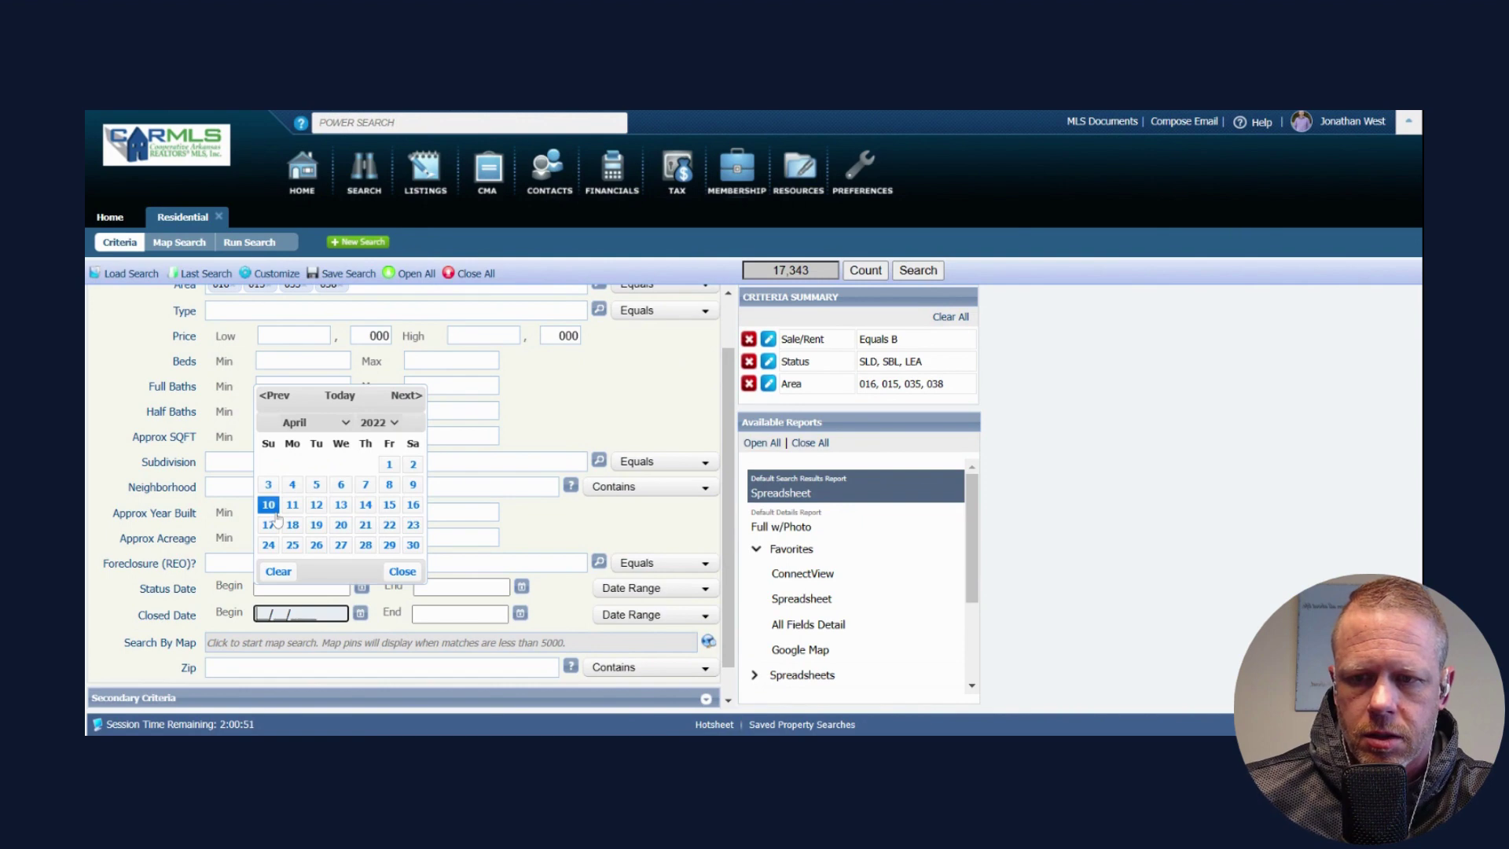
{"action": "left_click", "coordinate": [350, 425]}
{"action": "left_click", "coordinate": [307, 438]}
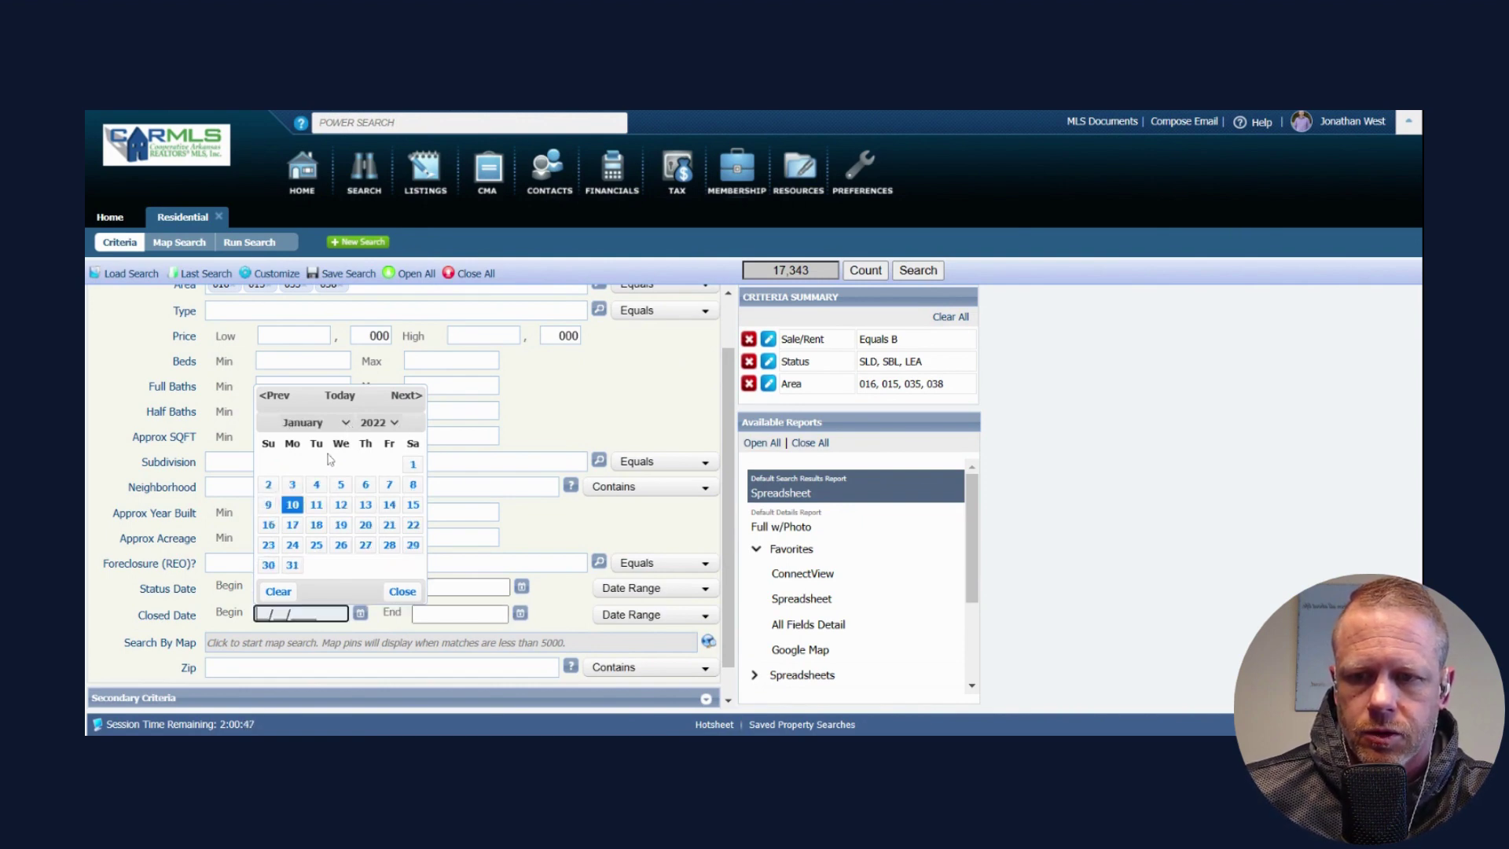
{"action": "left_click", "coordinate": [413, 466]}
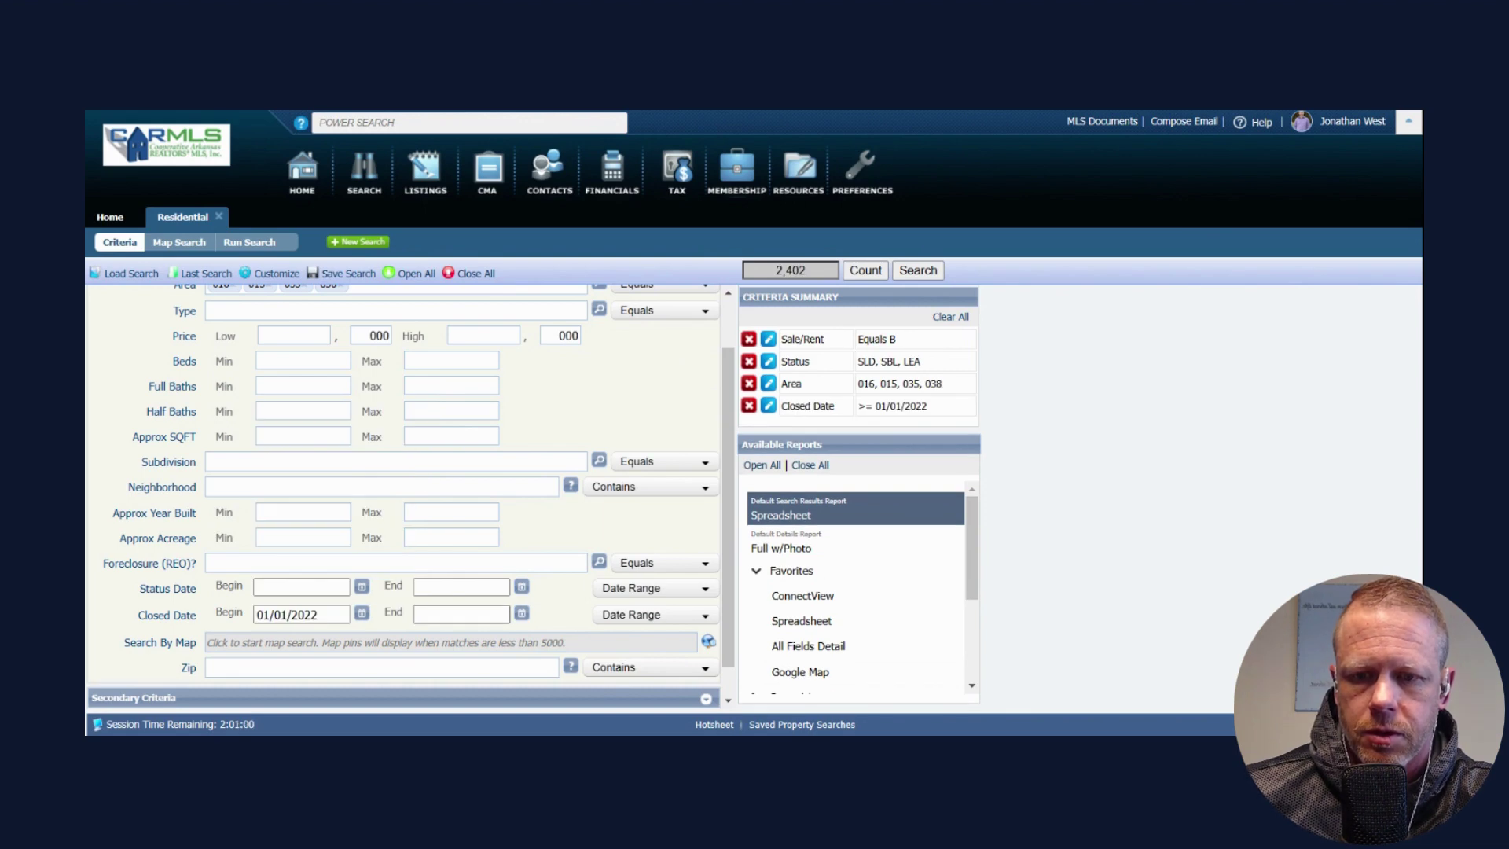
{"action": "left_click", "coordinate": [521, 612]}
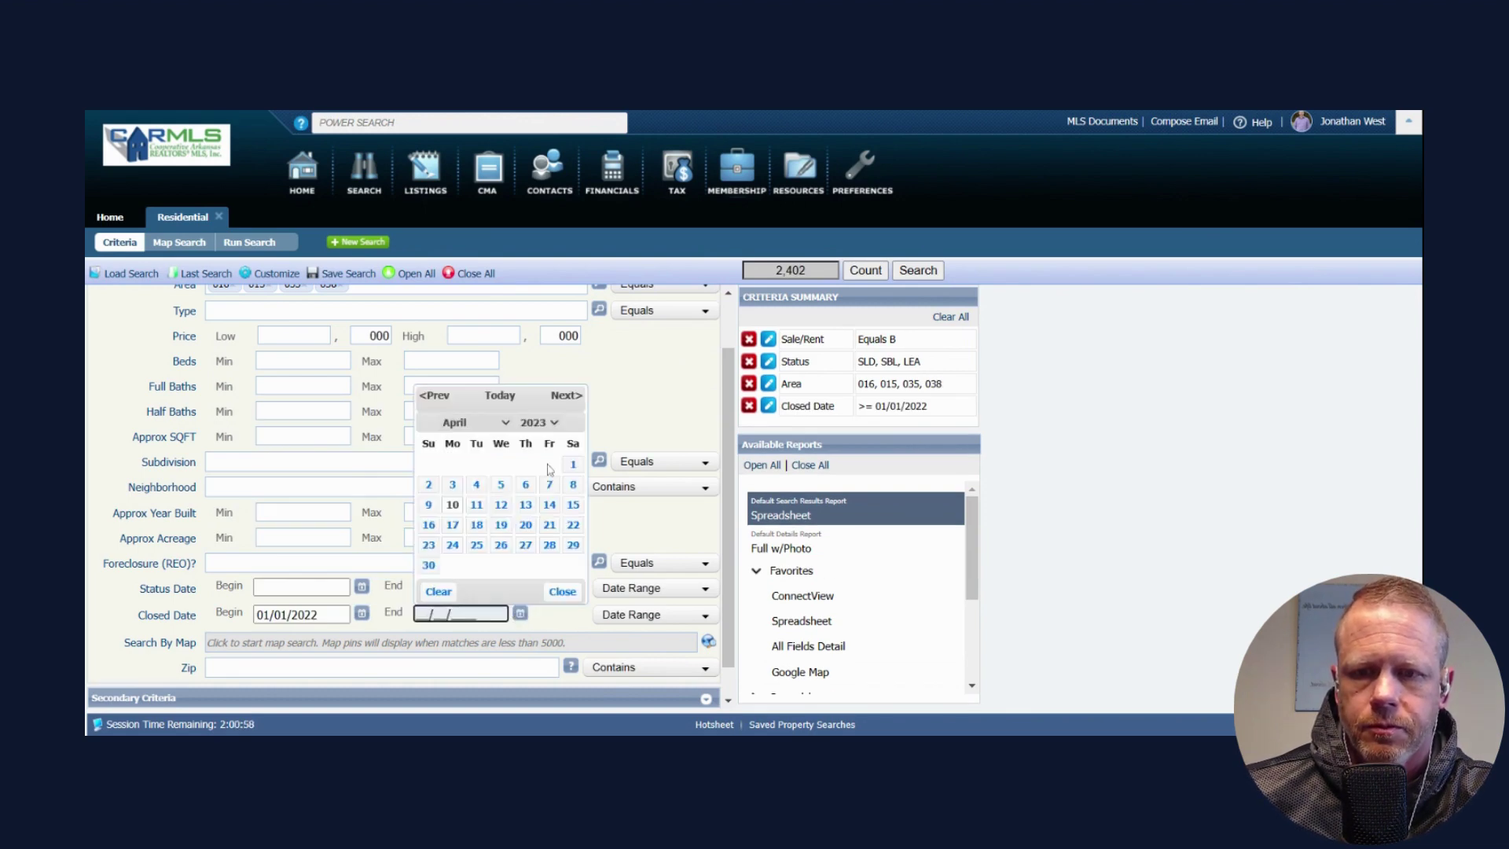
{"action": "left_click", "coordinate": [563, 437]}
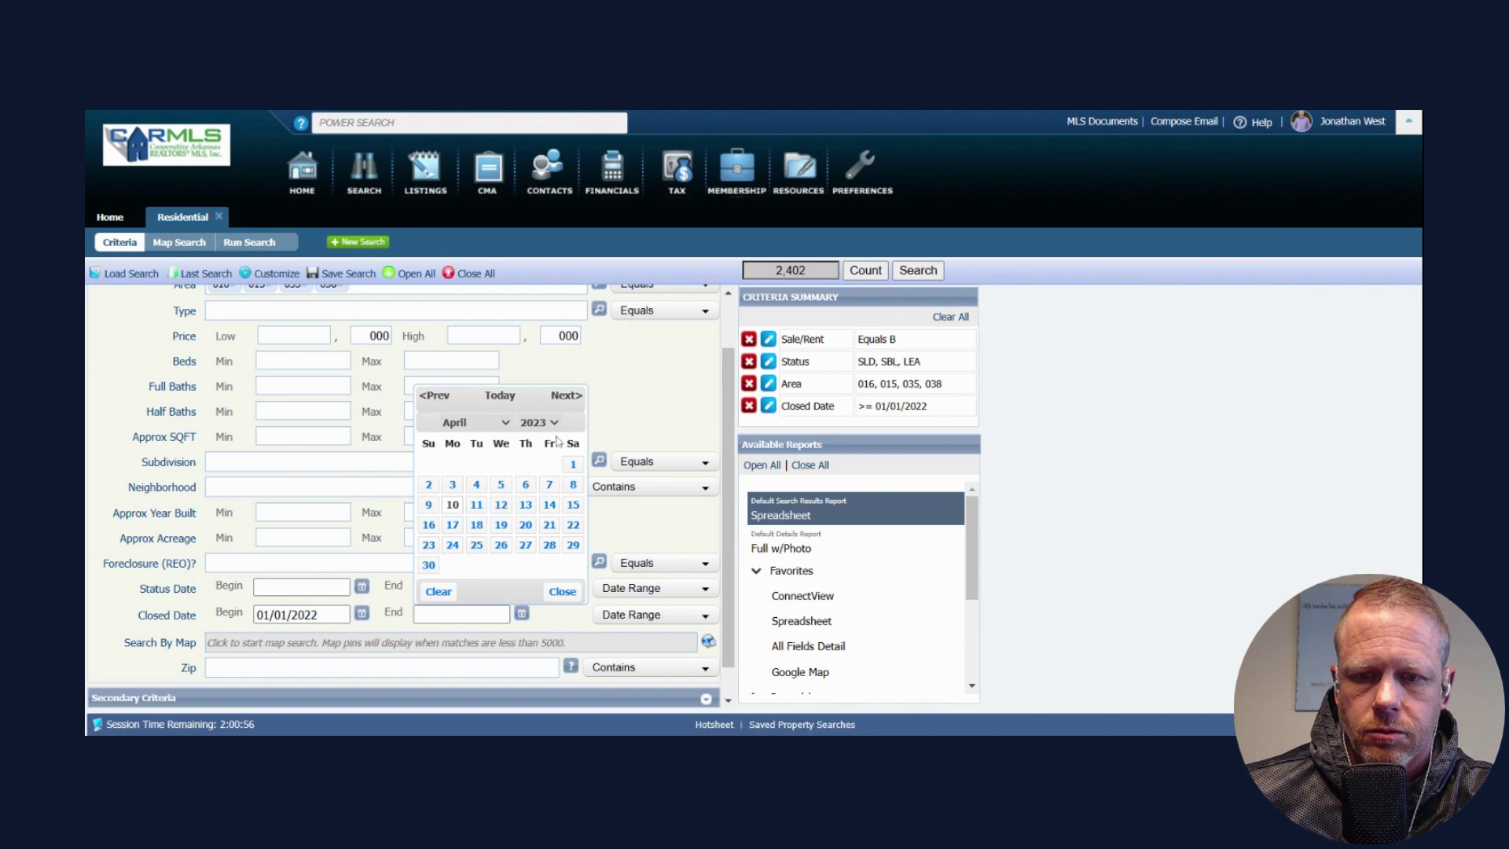
{"action": "left_click", "coordinate": [557, 441]}
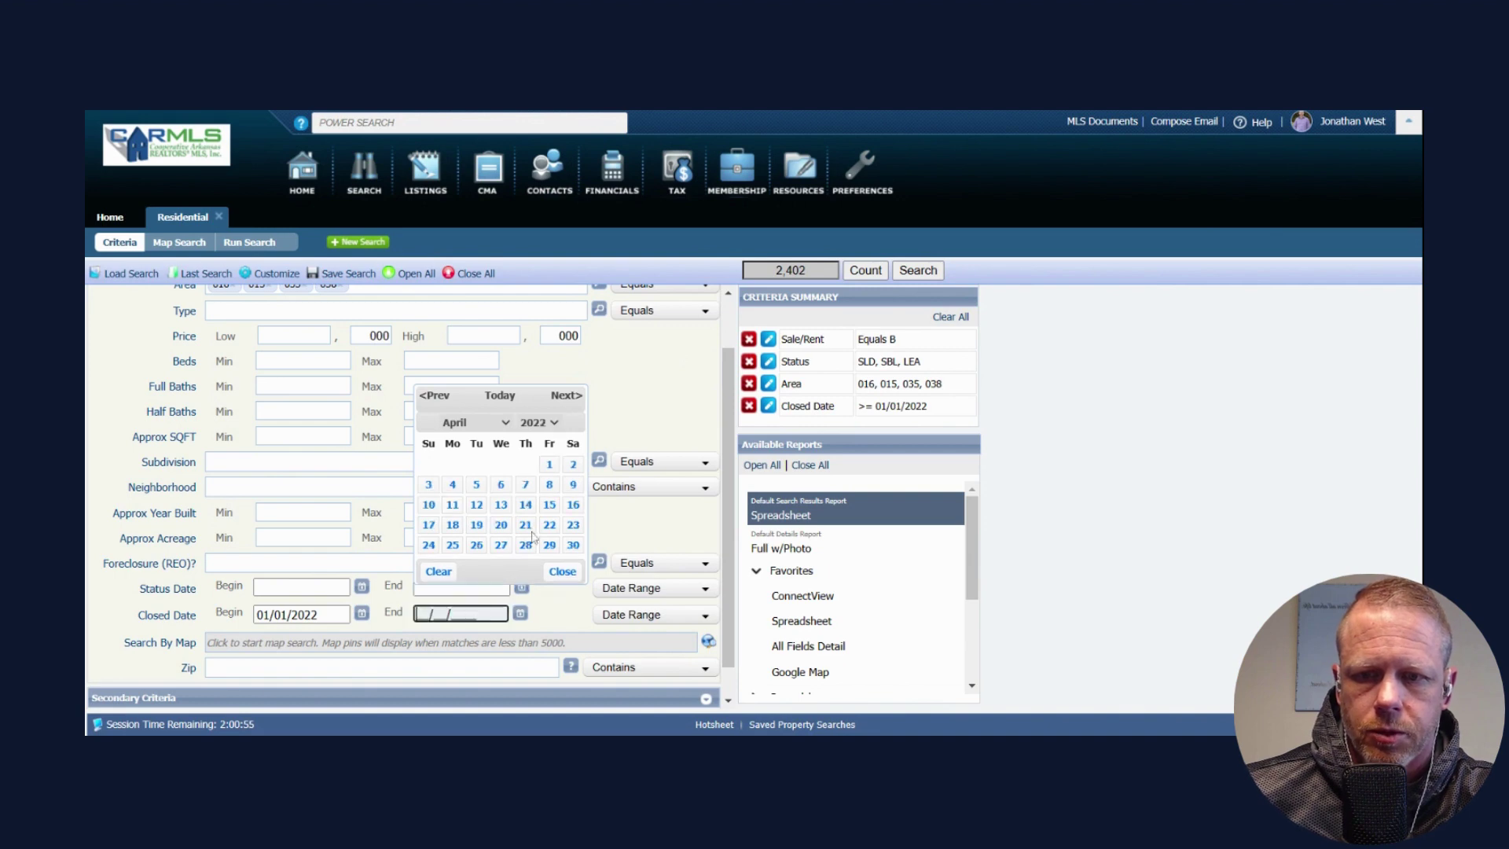
{"action": "left_click", "coordinate": [429, 506]}
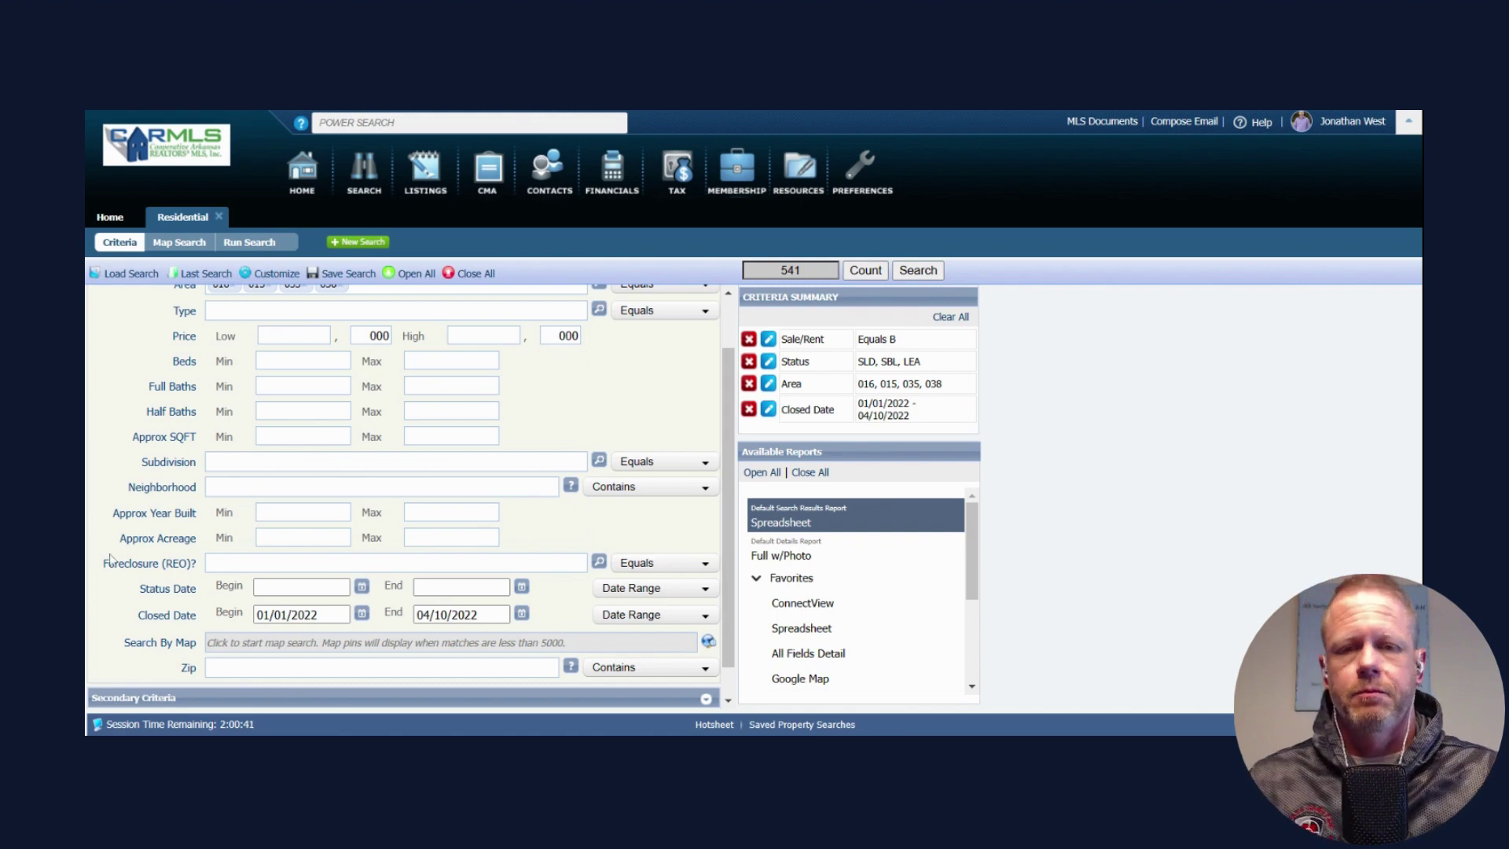
Step: Clear the custom closed date range and set the closed date criterion to This Year
{"action": "left_click", "coordinate": [362, 613]}
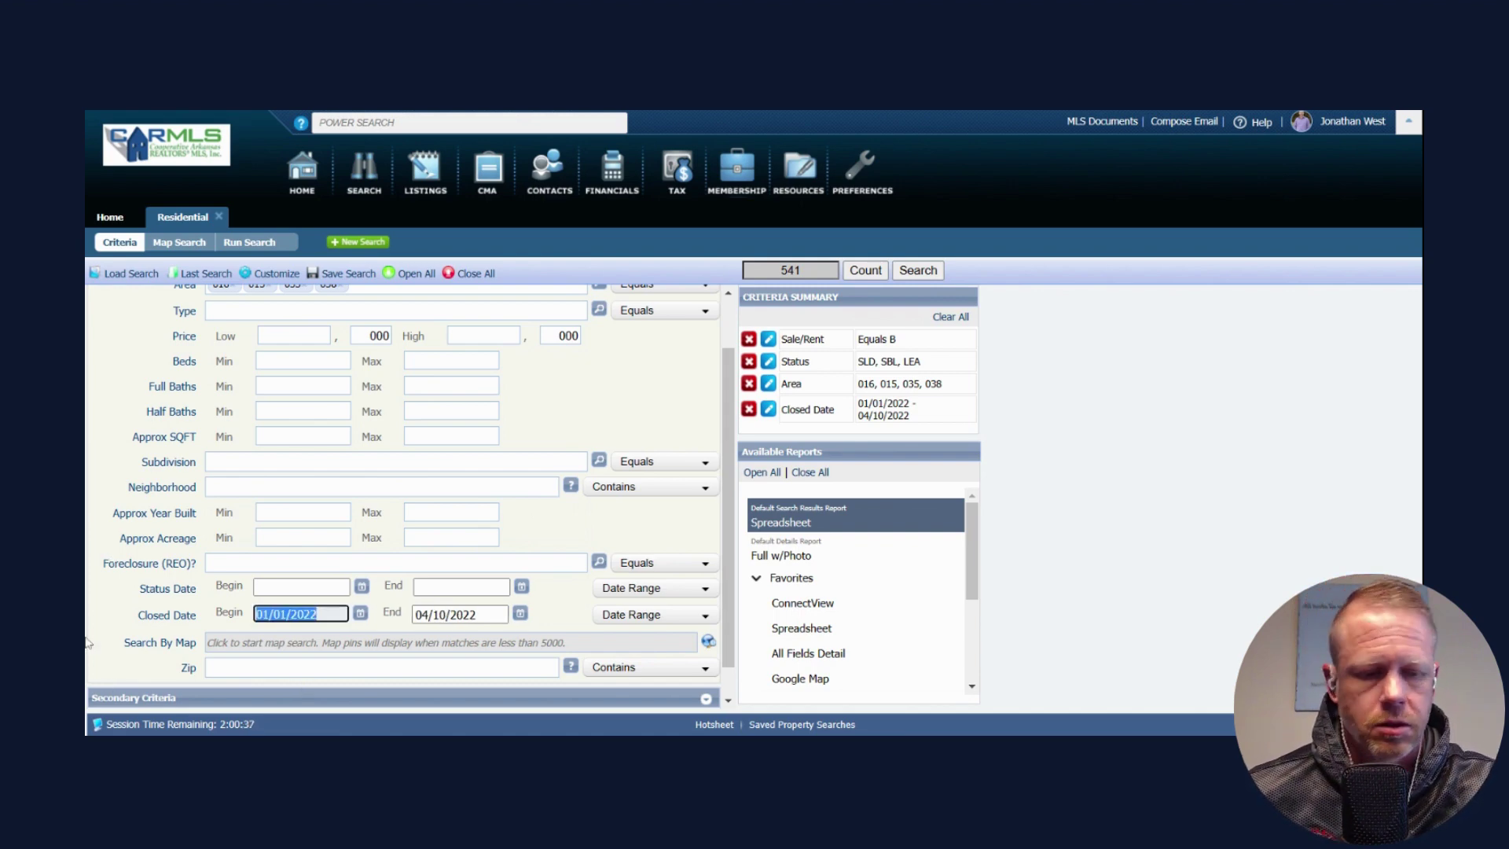
{"action": "key", "text": "BackSpace"}
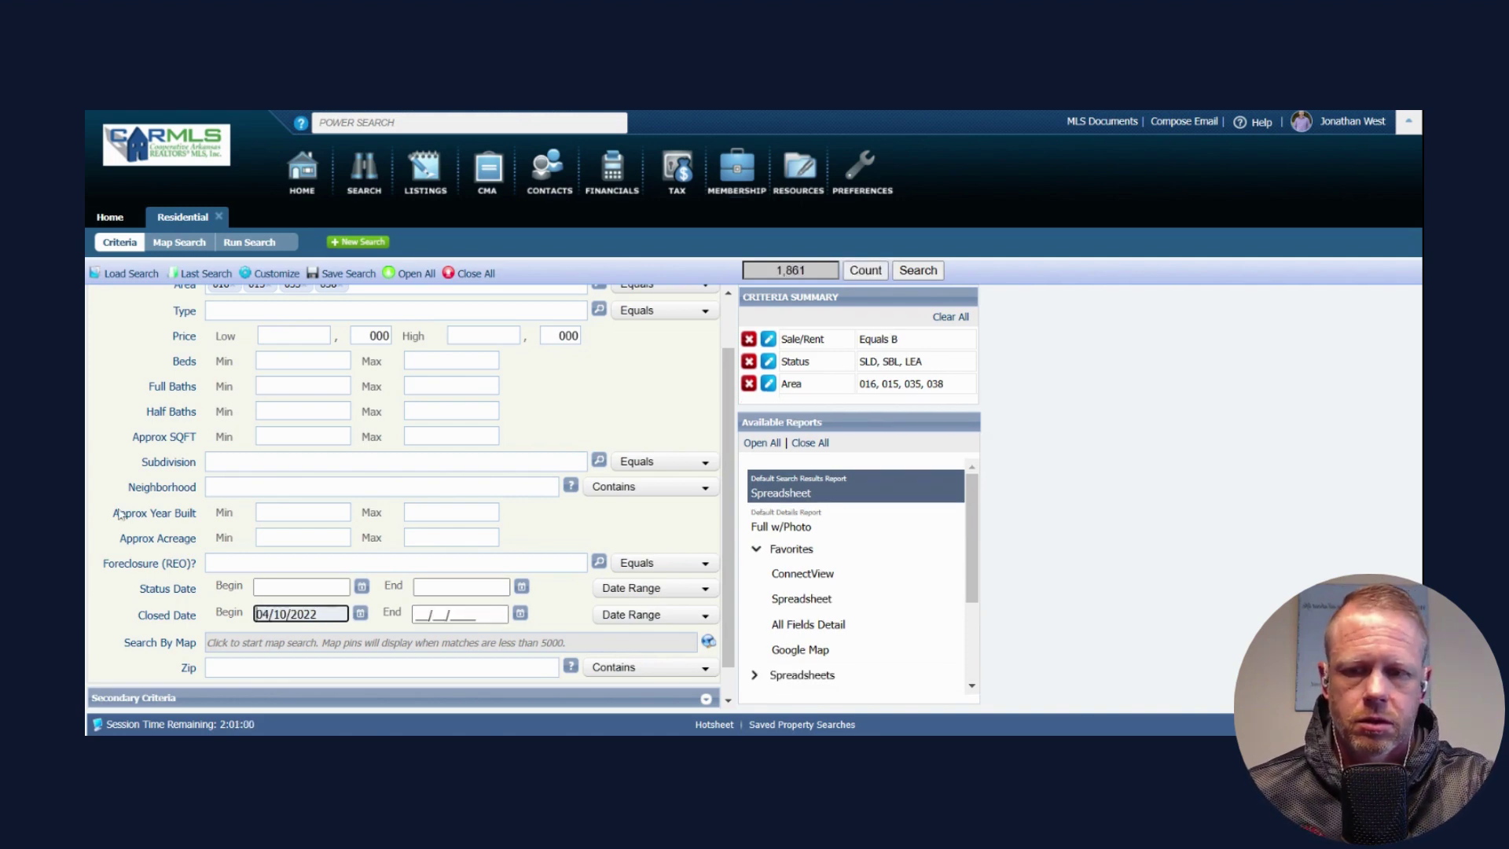
{"action": "key", "text": "ctrl+a"}
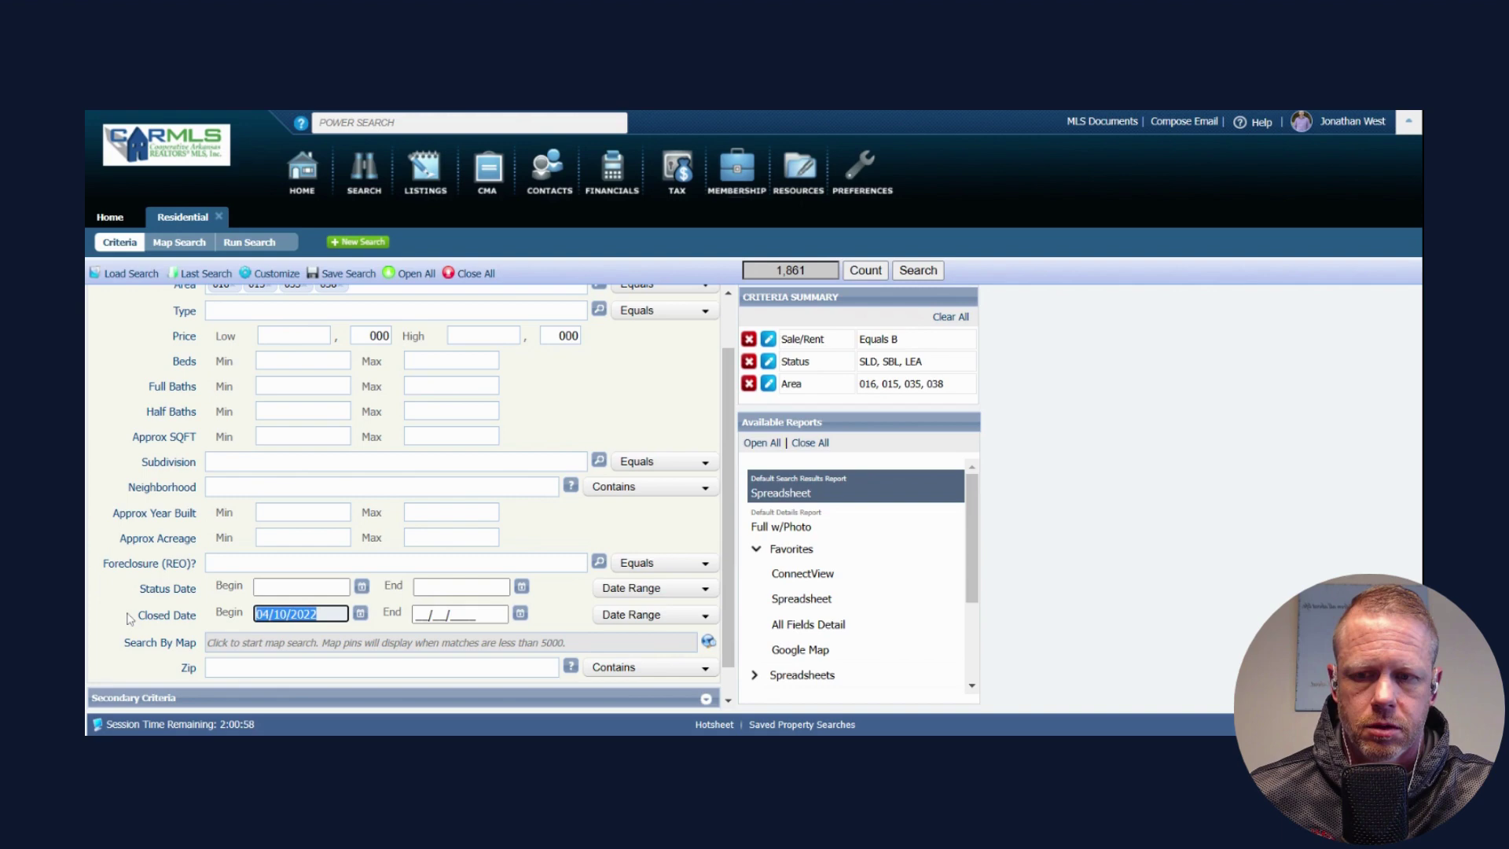
{"action": "key", "text": "BackSpace"}
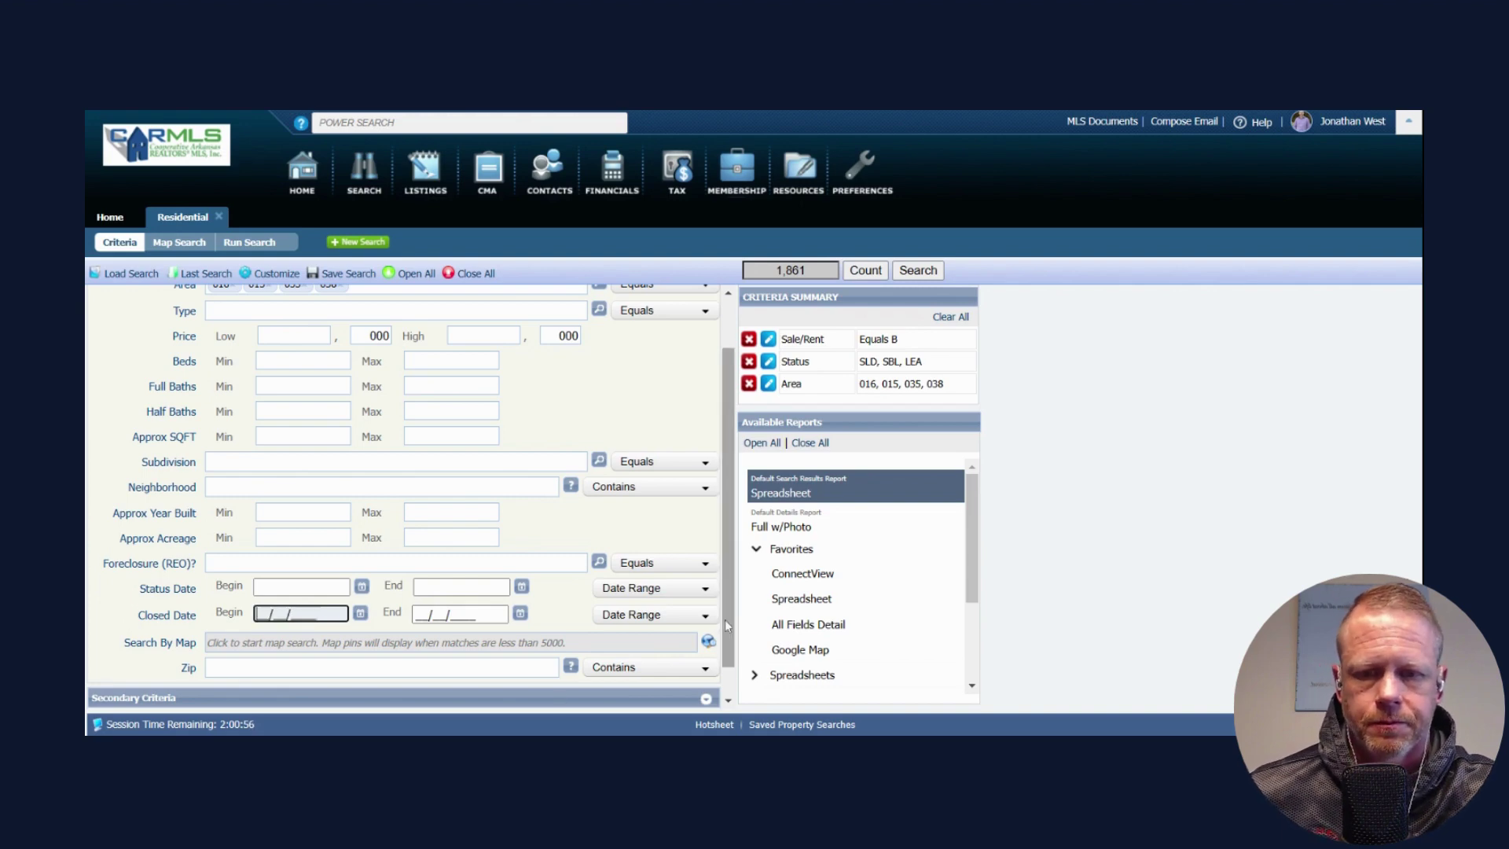
{"action": "left_click", "coordinate": [704, 615]}
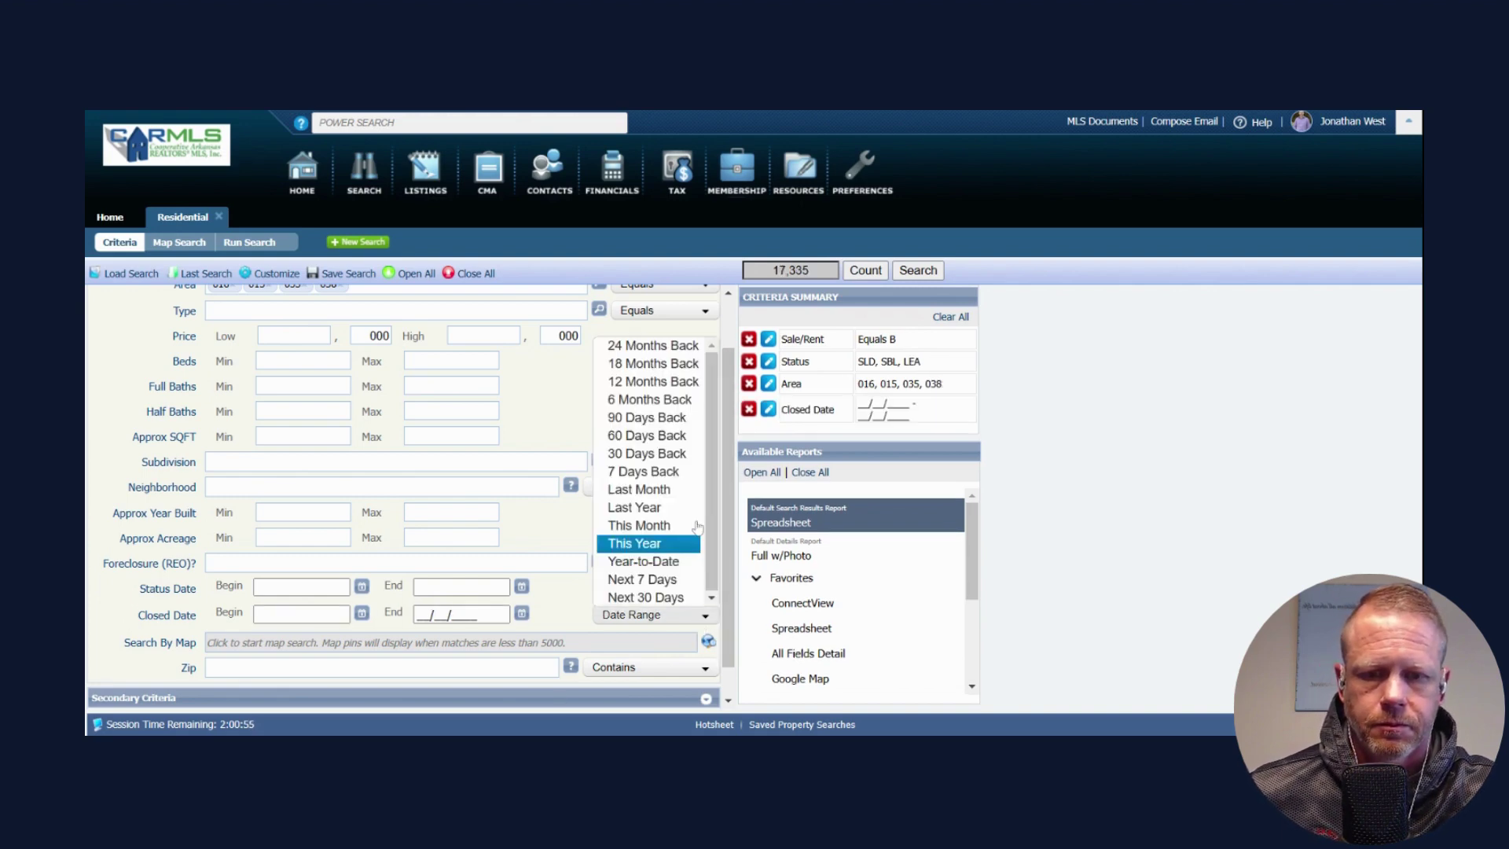
{"action": "left_click", "coordinate": [635, 543]}
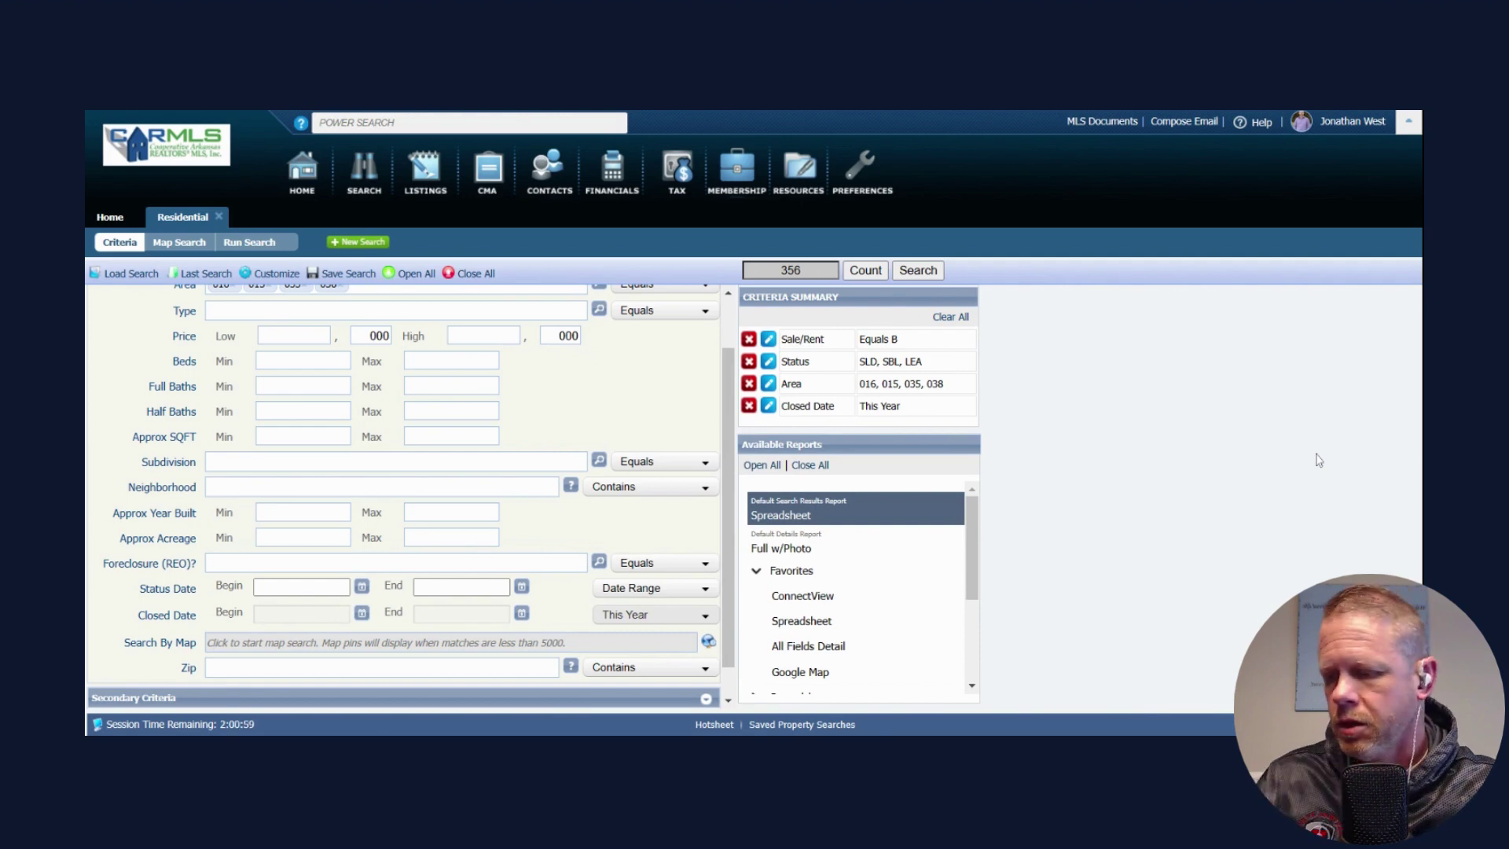